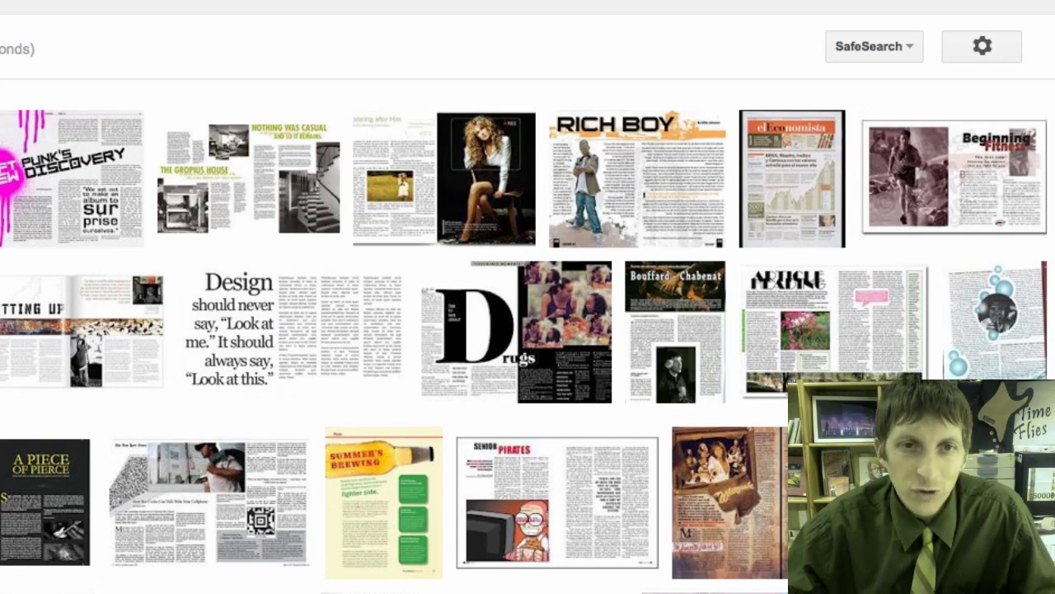
Step: Switch to Illustrator and scroll through the 'Sweating & Swimming' magazine layout example
key("super+Tab")
key("super+Tab")
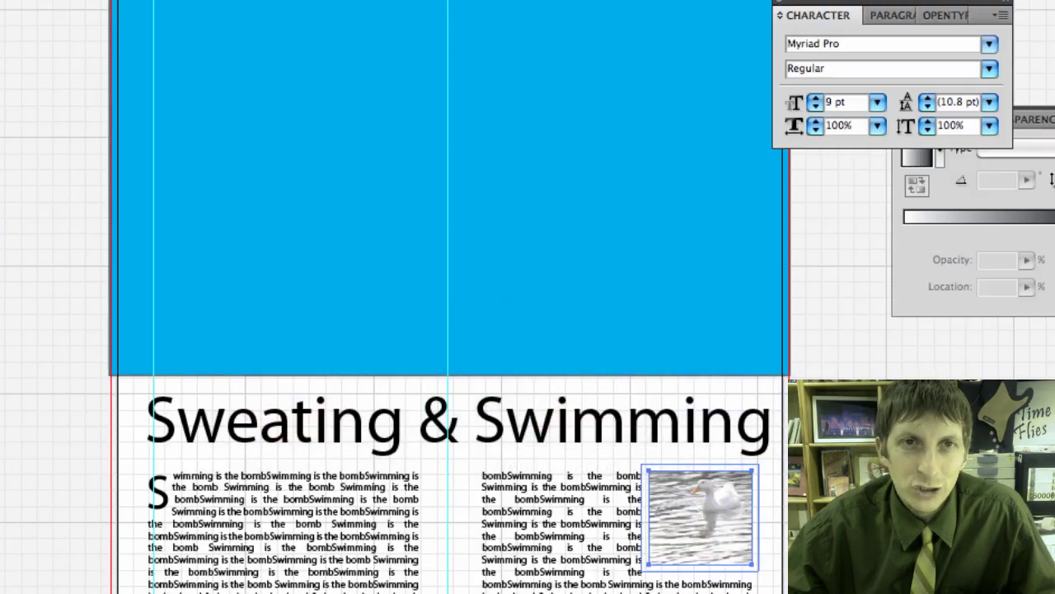
scroll(464, 218, "down", 1)
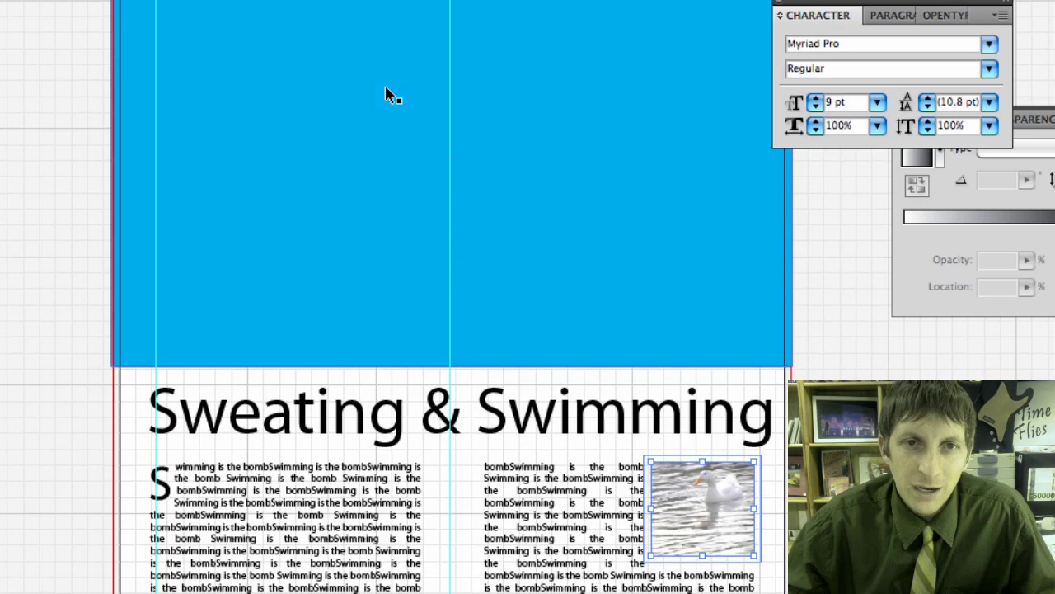
scroll(597, 103, "down", 5)
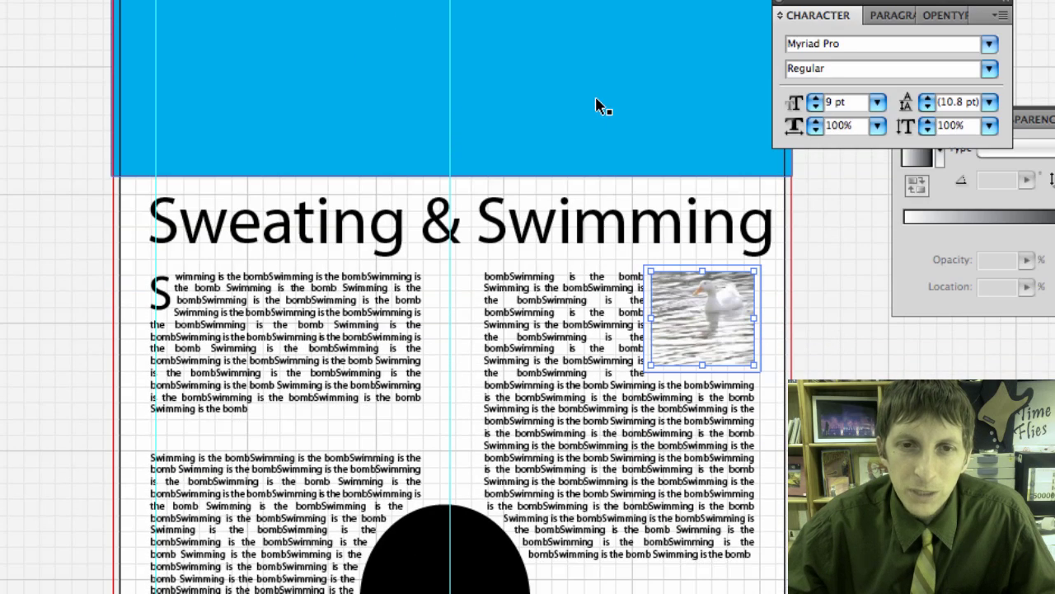
scroll(693, 301, "down", 1)
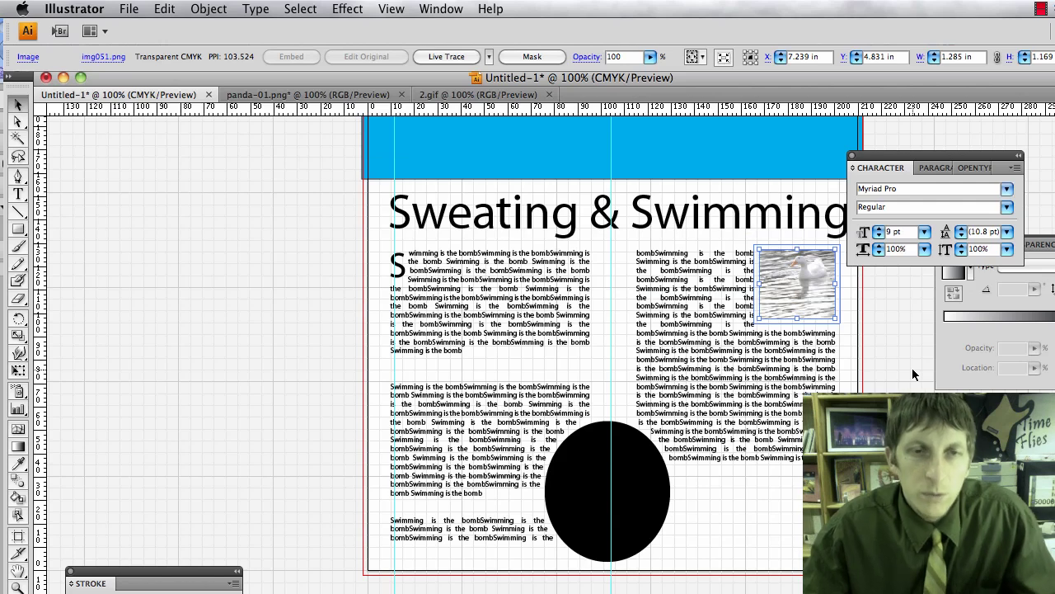
Step: Create a new document in Inches with 0.15 in bleed and RGB colour mode
key("super+n")
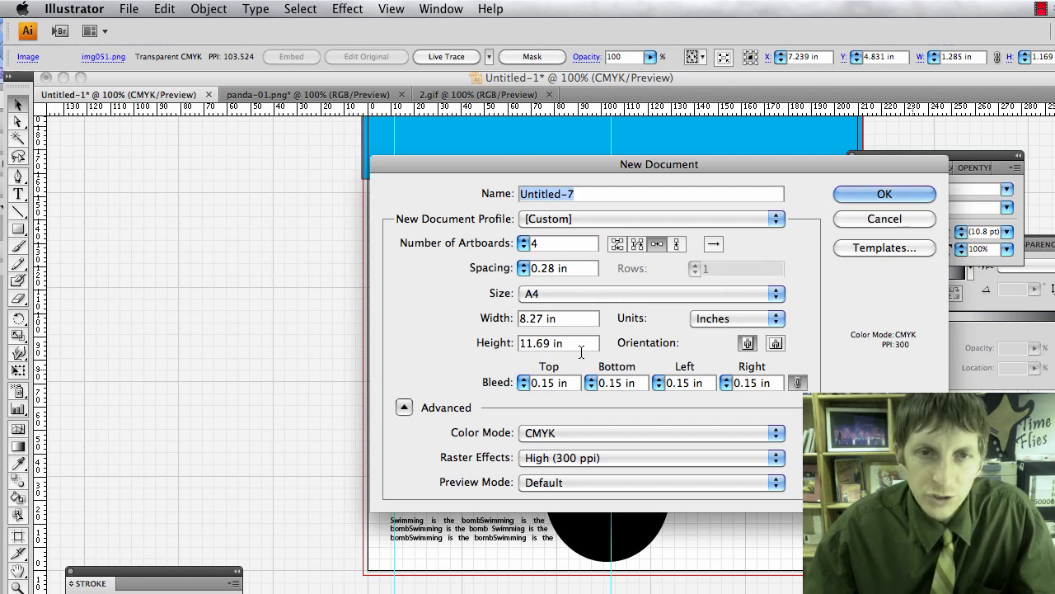
left_click(700, 319)
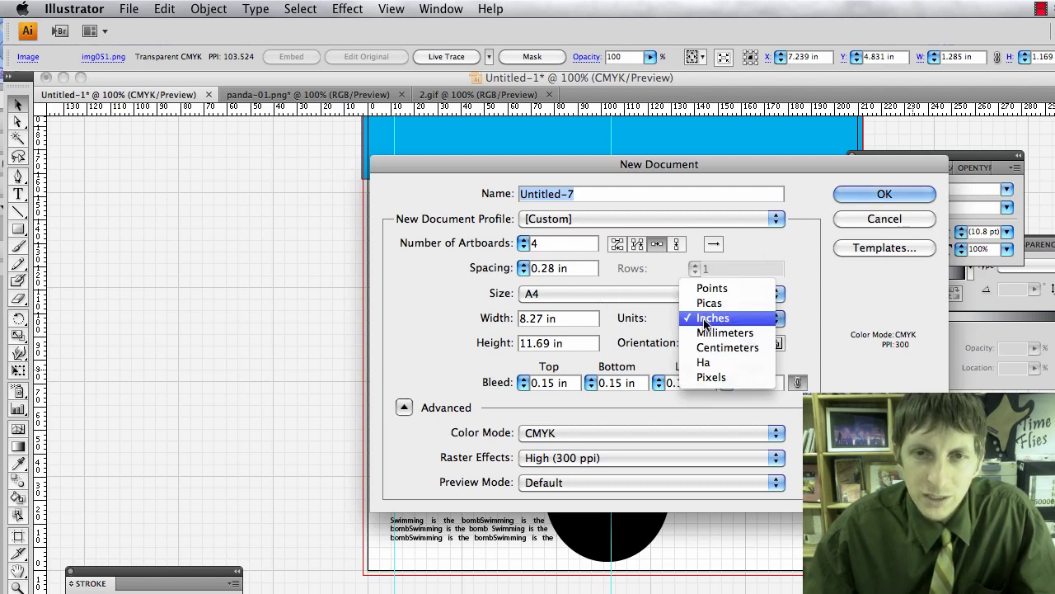
left_click(709, 321)
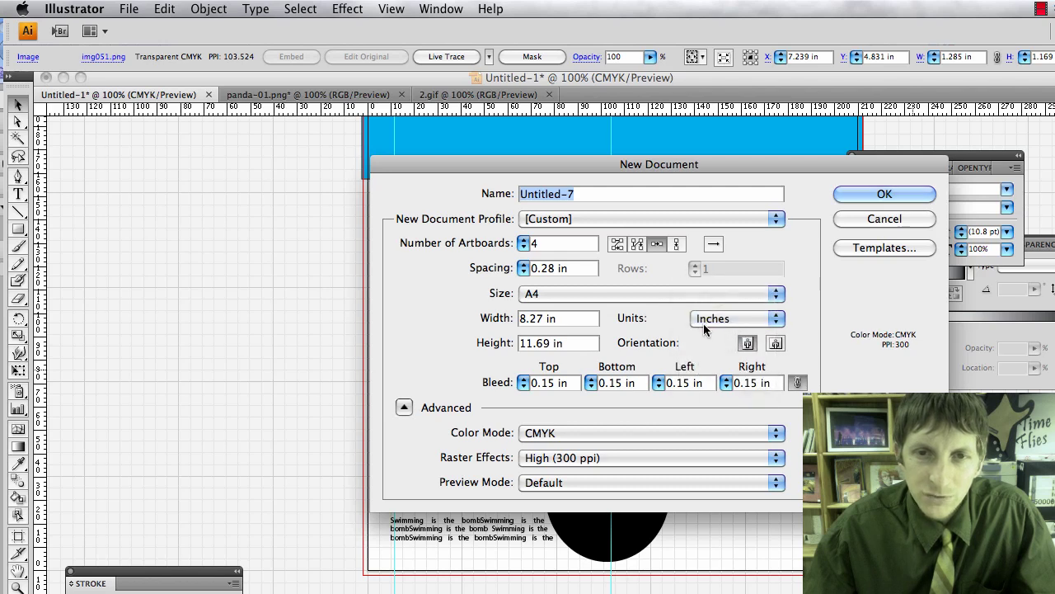
double_click(548, 382)
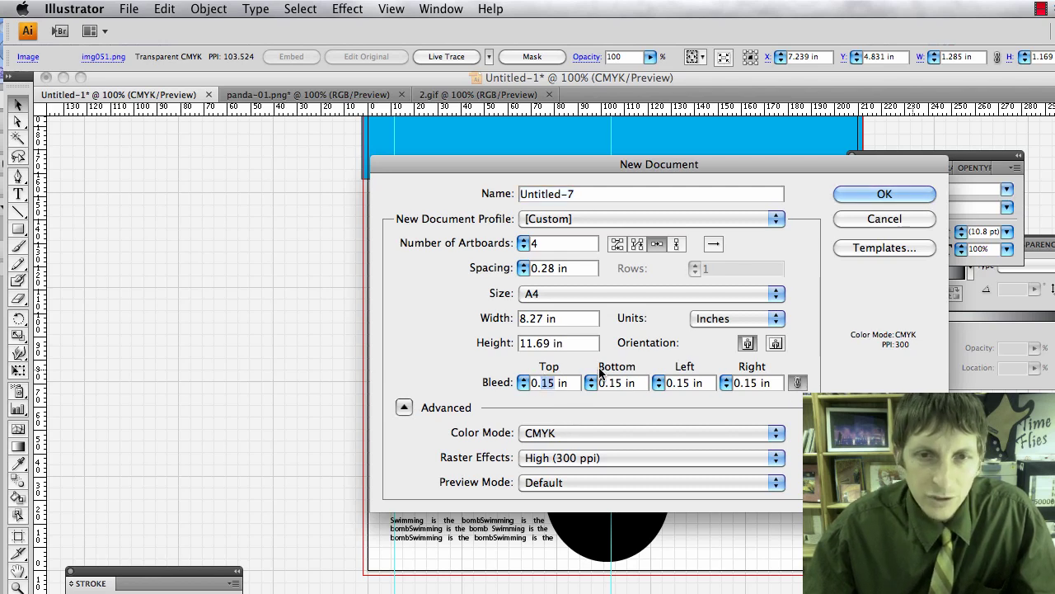
left_click(589, 434)
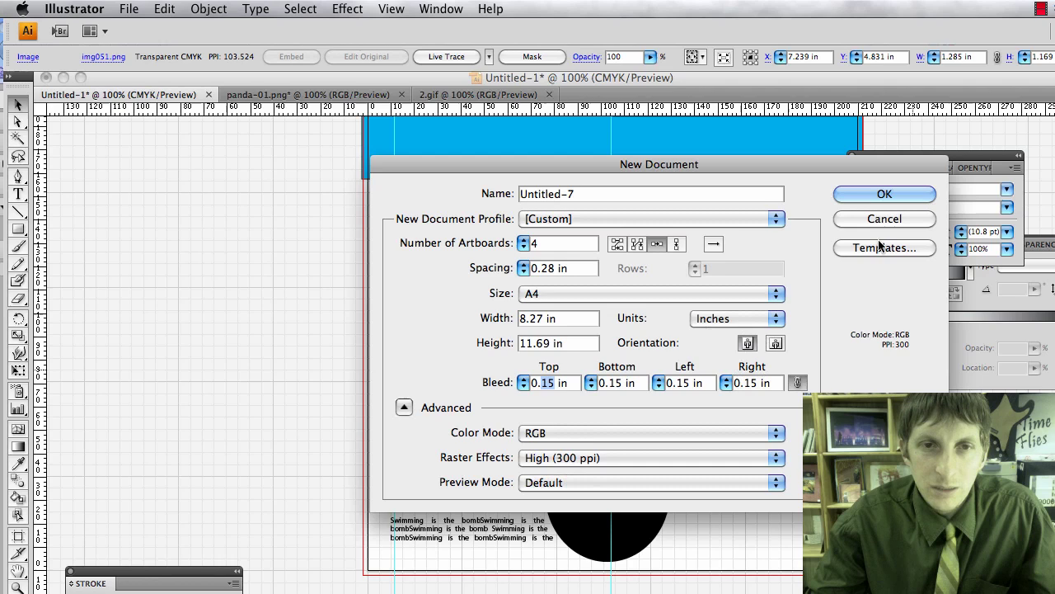
left_click(879, 198)
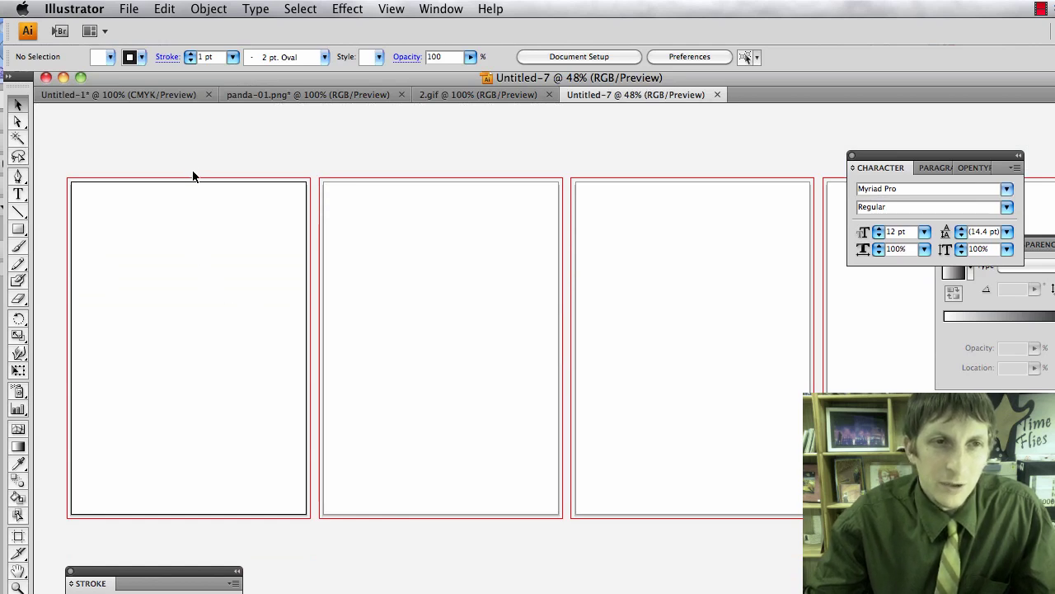
Step: Zoom in to 200% and pan to the first artboard's top-left corner
scroll(206, 183, "up", 1)
scroll(206, 183, "up", 4)
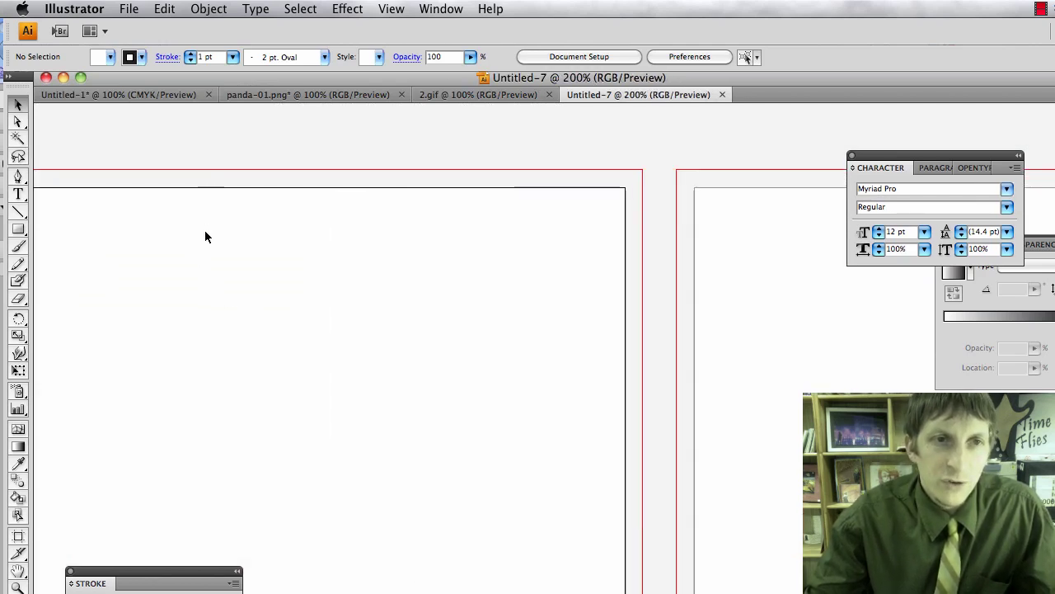
scroll(372, 256, "left", 5)
scroll(373, 256, "down", 2)
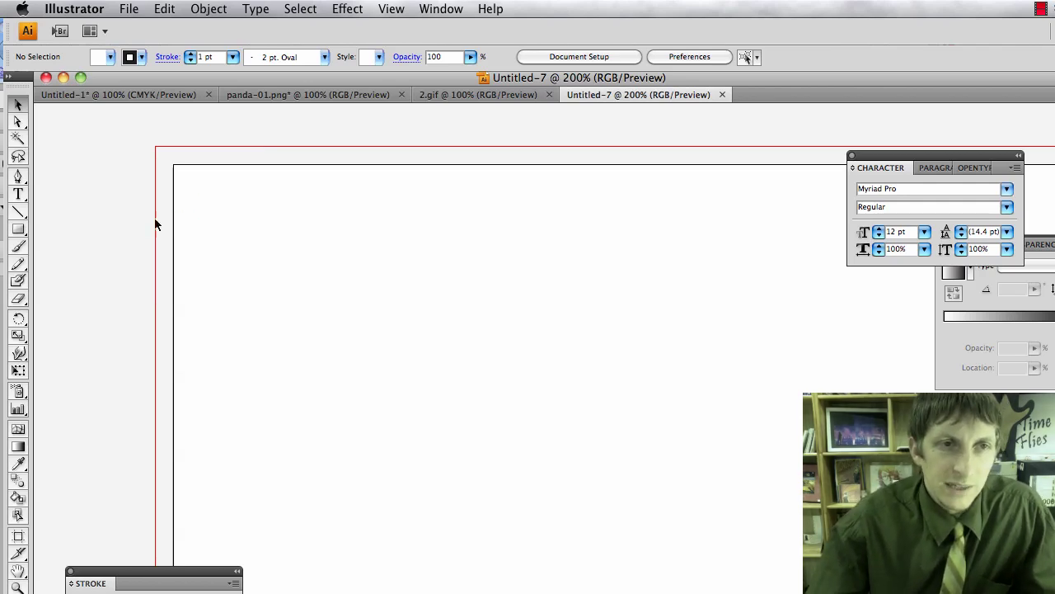
Step: Draw a rectangle at the first page's top-left and fill it light blue
left_click(19, 231)
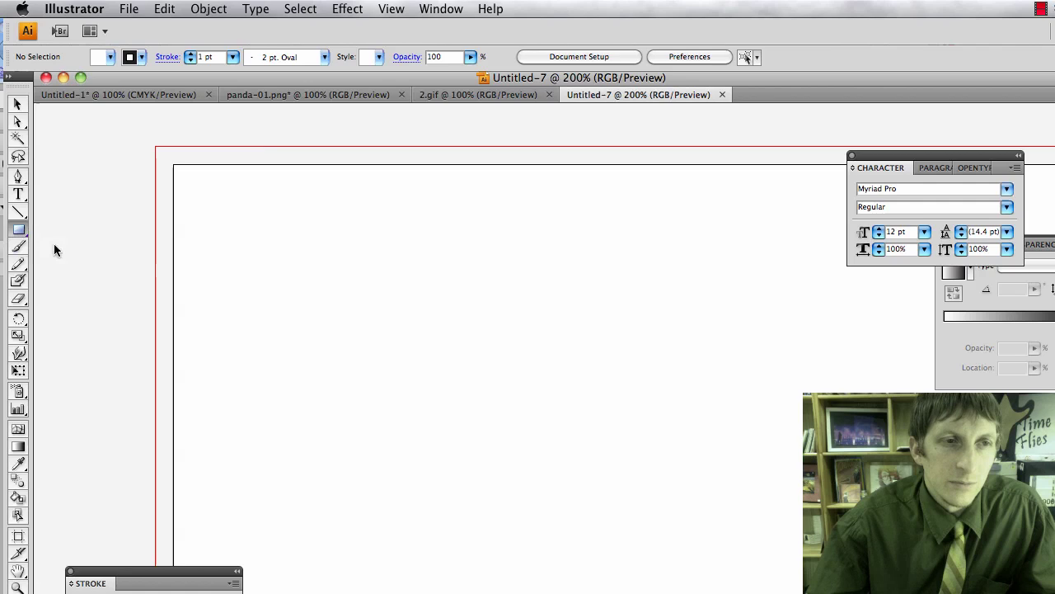
mouse_move(161, 155)
left_mouse_down()
mouse_move(294, 358)
mouse_move(408, 470)
mouse_move(470, 496)
left_mouse_up()
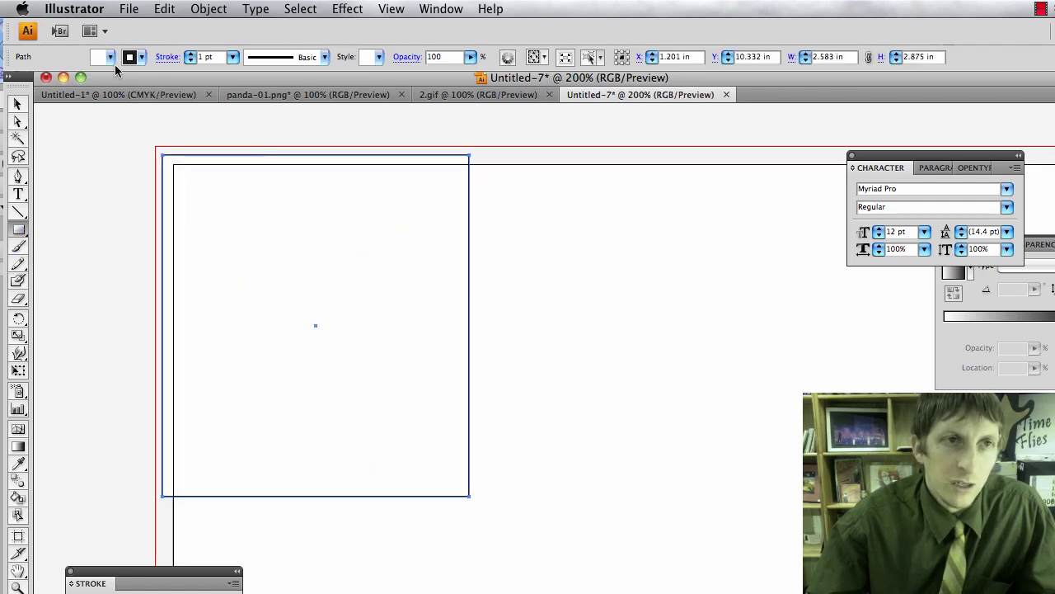
left_click(110, 57)
left_click(91, 73)
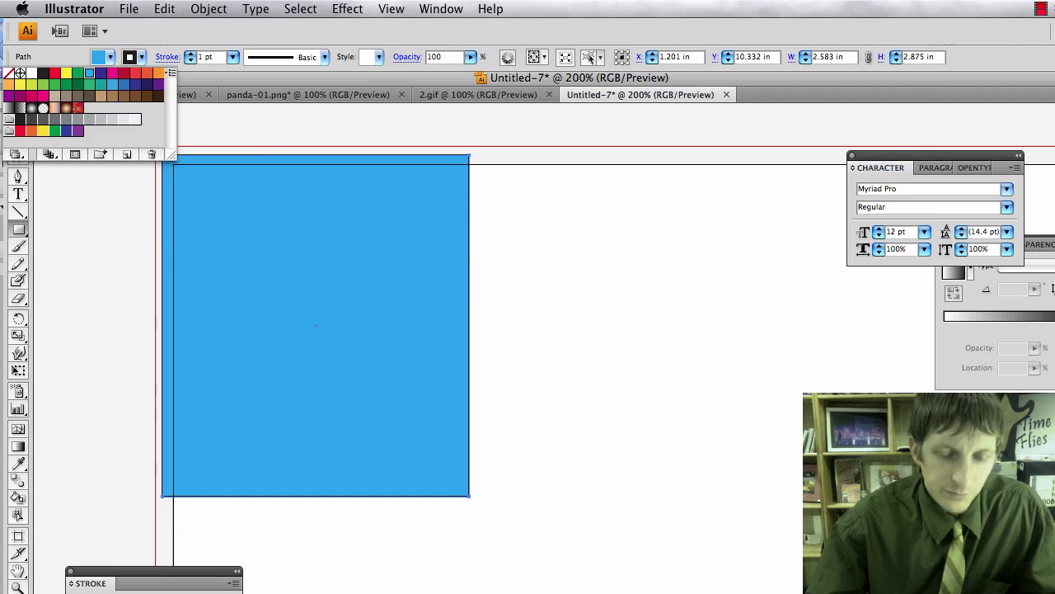
Step: Move the blue rectangle left until it reaches the bleed edge
key("Escape")
key("v")
mouse_move(220, 198)
left_mouse_down()
mouse_move(172, 188)
mouse_move(217, 198)
left_mouse_up()
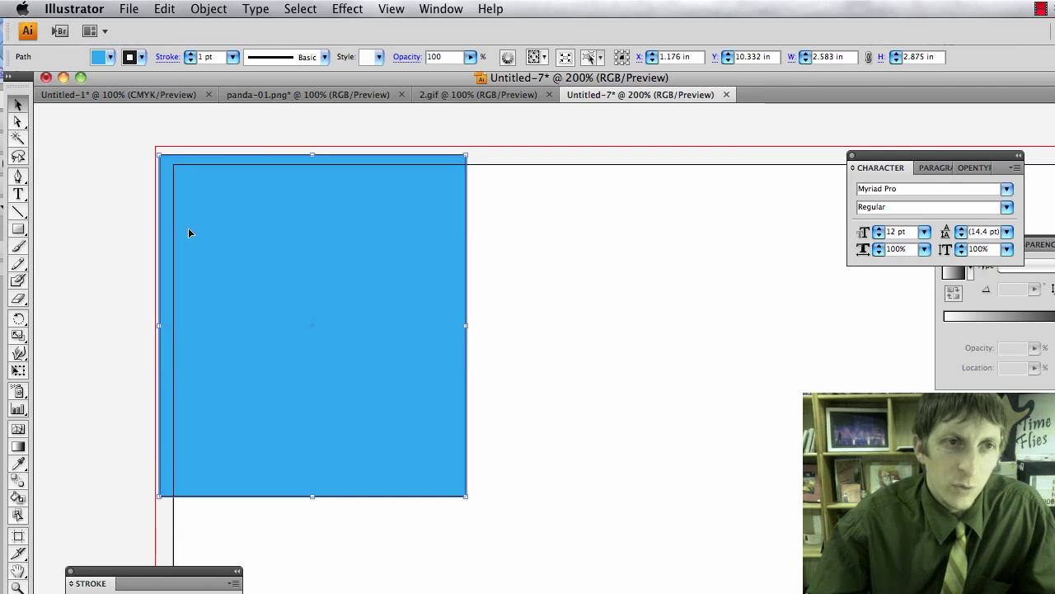
left_click_drag(219, 239, 215, 240)
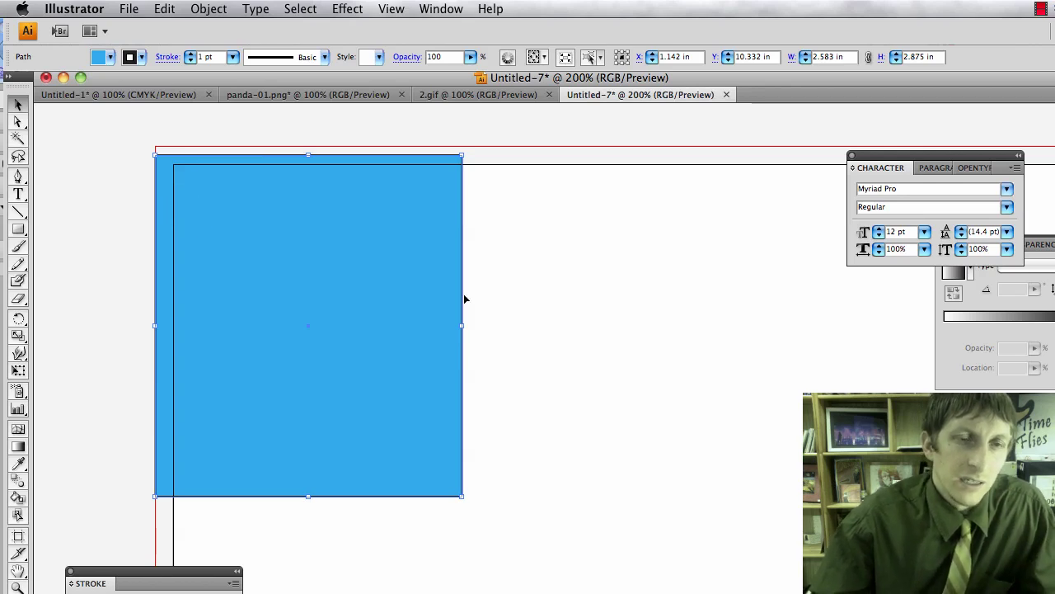
left_click(498, 297)
left_click(351, 275)
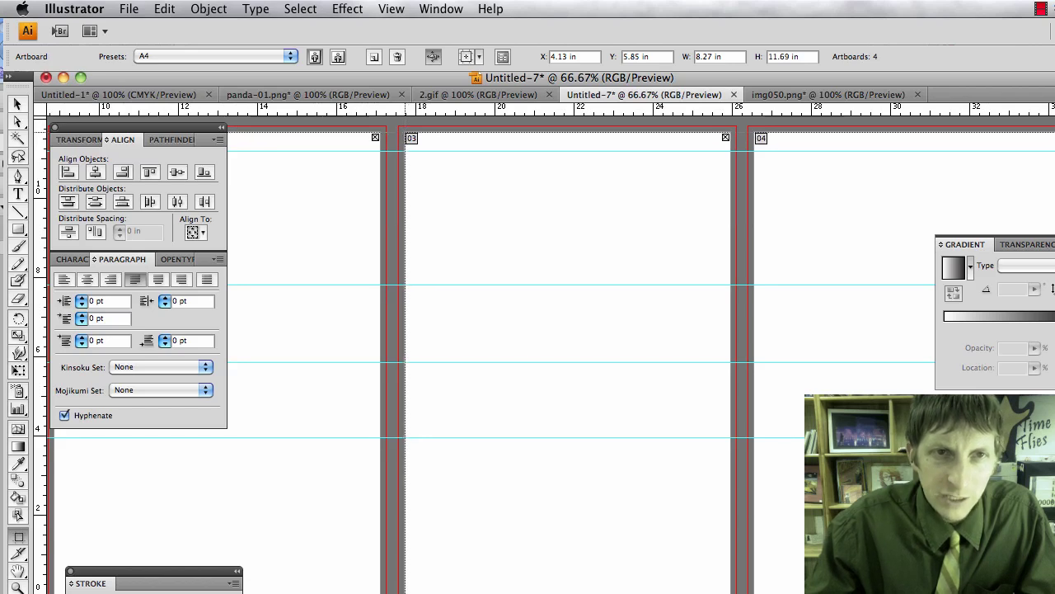
Step: Set the ruler zero point at artboard 03's top-left corner and show the document grid
left_click_drag(407, 132, 407, 130)
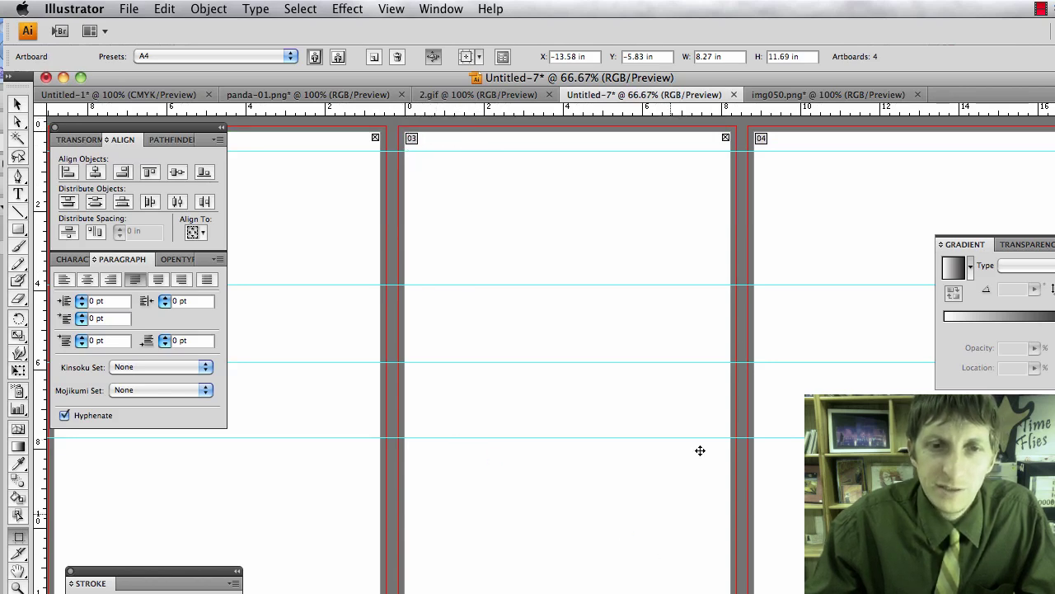
scroll(503, 235, "up", 1)
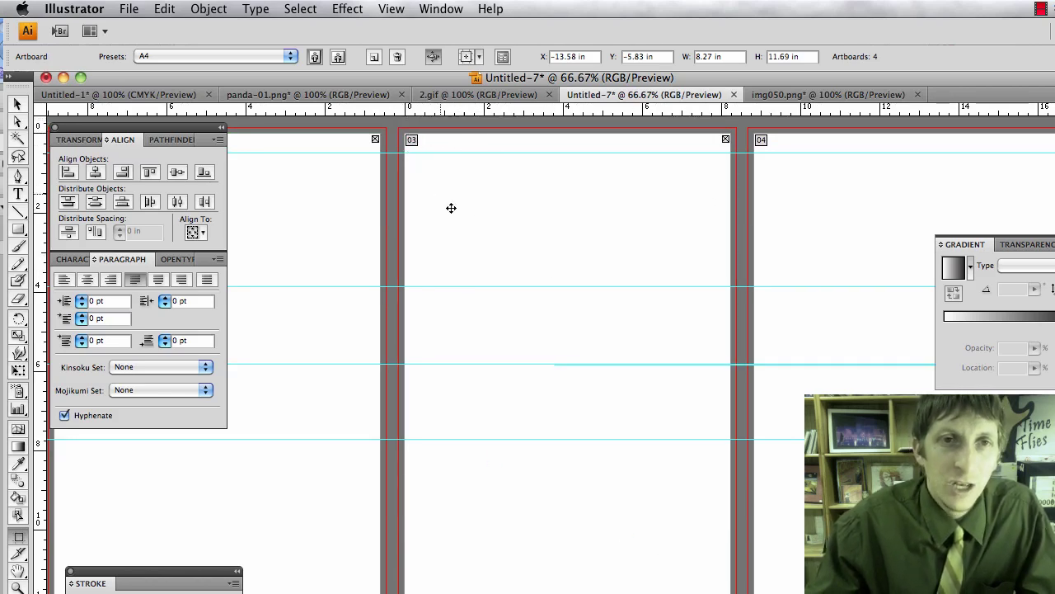
left_click(392, 9)
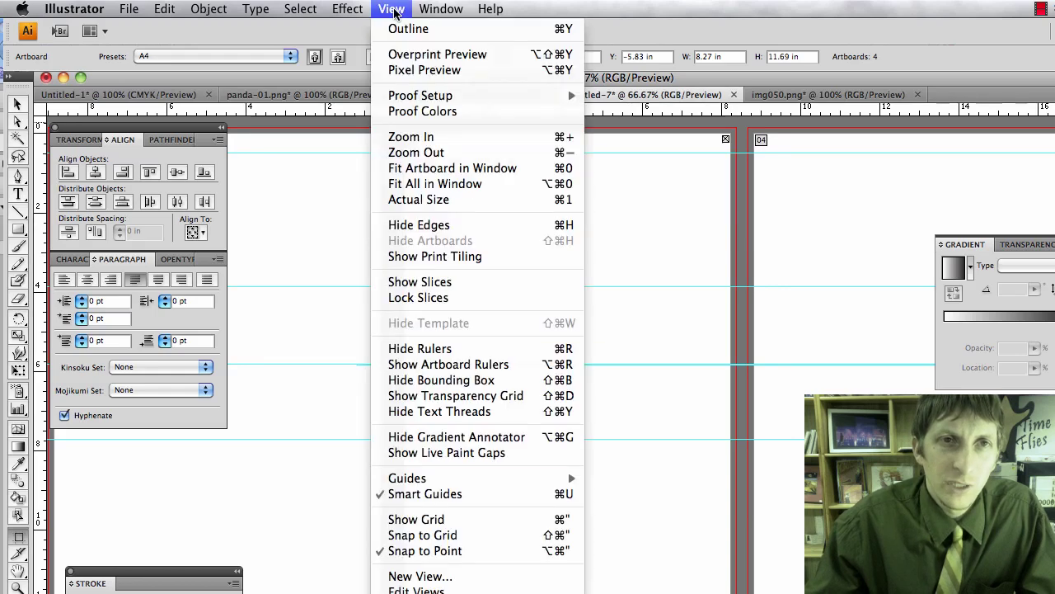
mouse_move(441, 12)
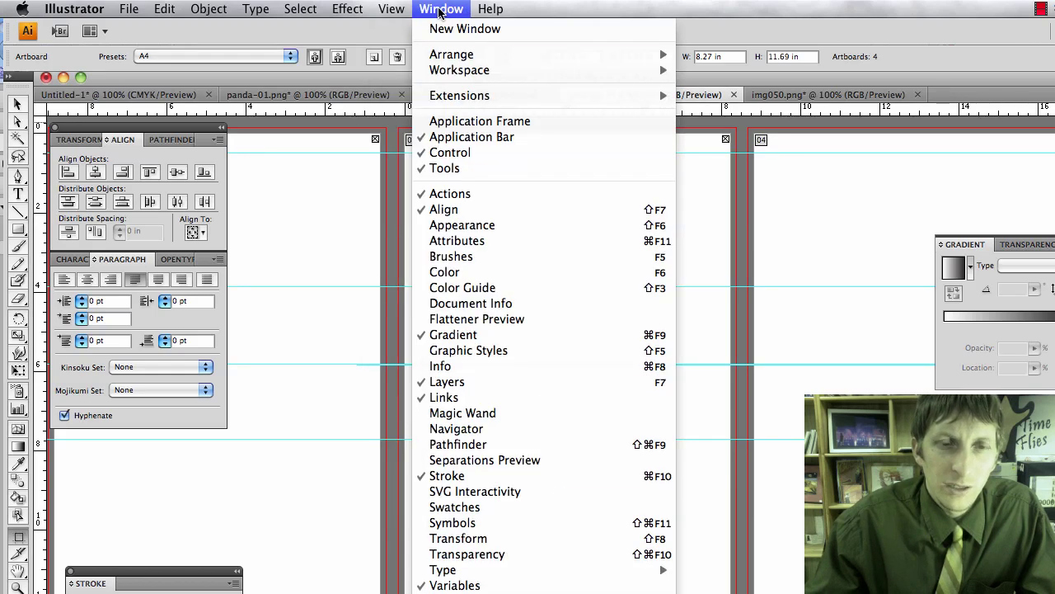
mouse_move(392, 10)
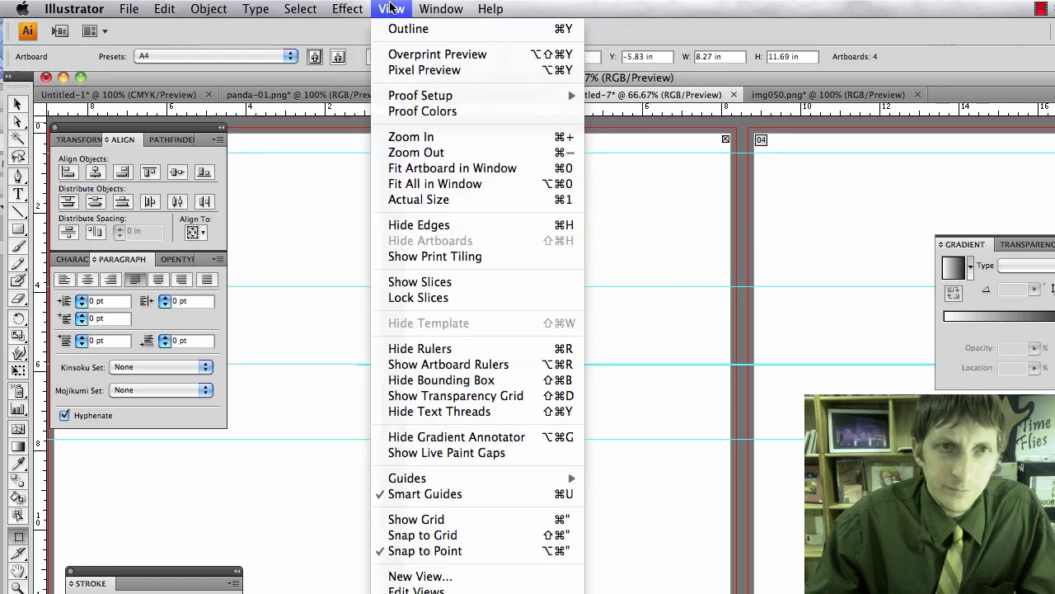
left_click(467, 520)
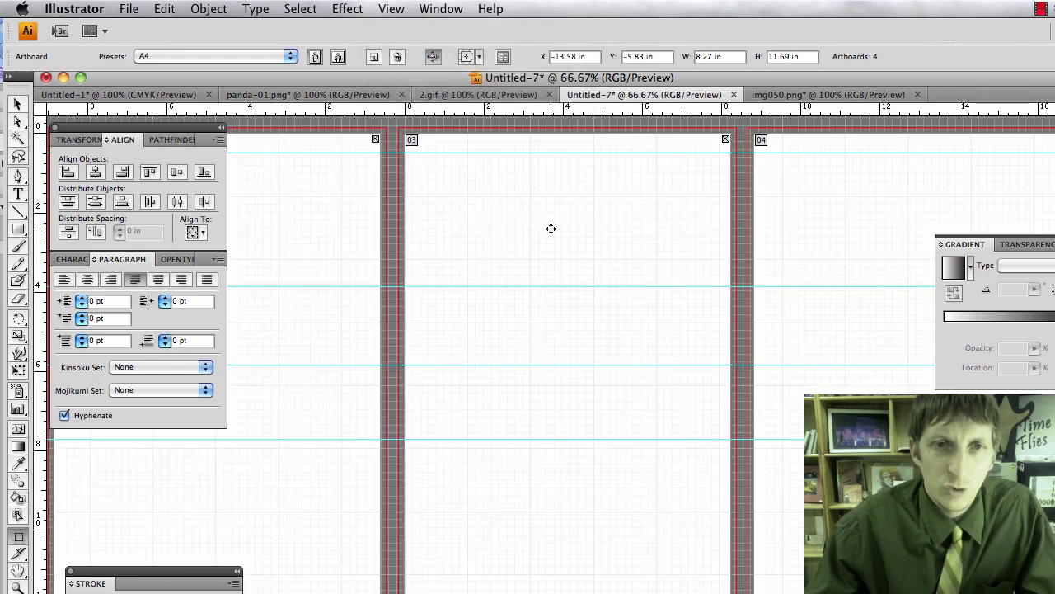
left_click(74, 8)
mouse_move(148, 54)
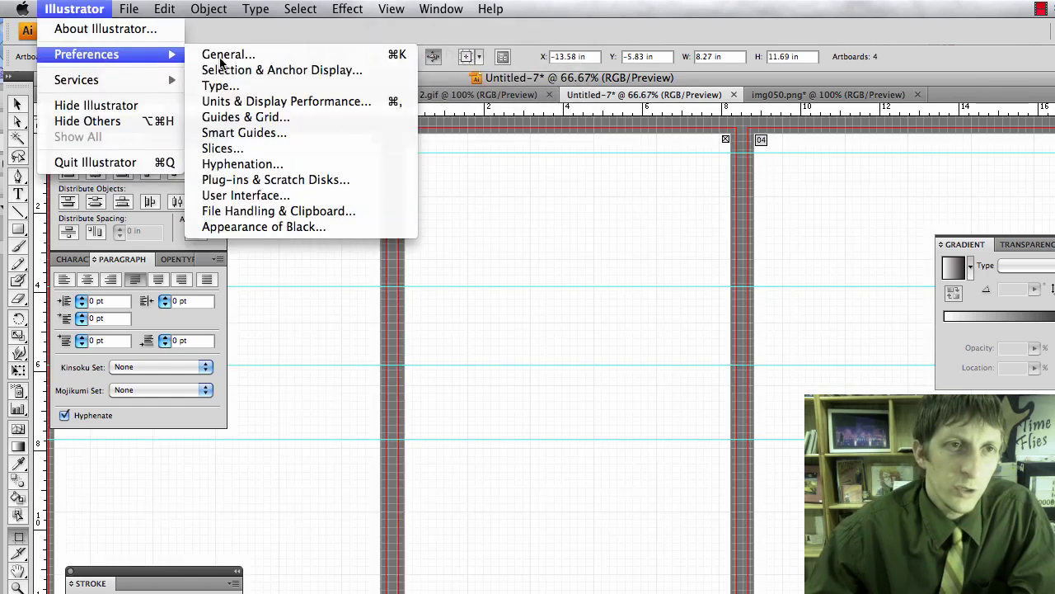
Step: In Guides & Grid preferences, set the grid subdivisions to 12
left_click(284, 124)
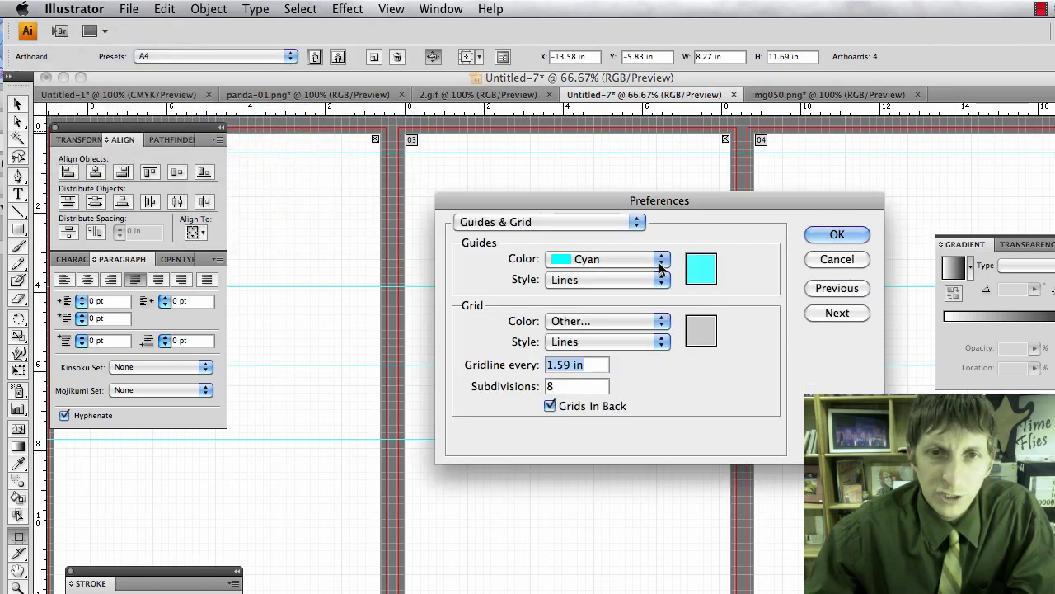
left_click(553, 371)
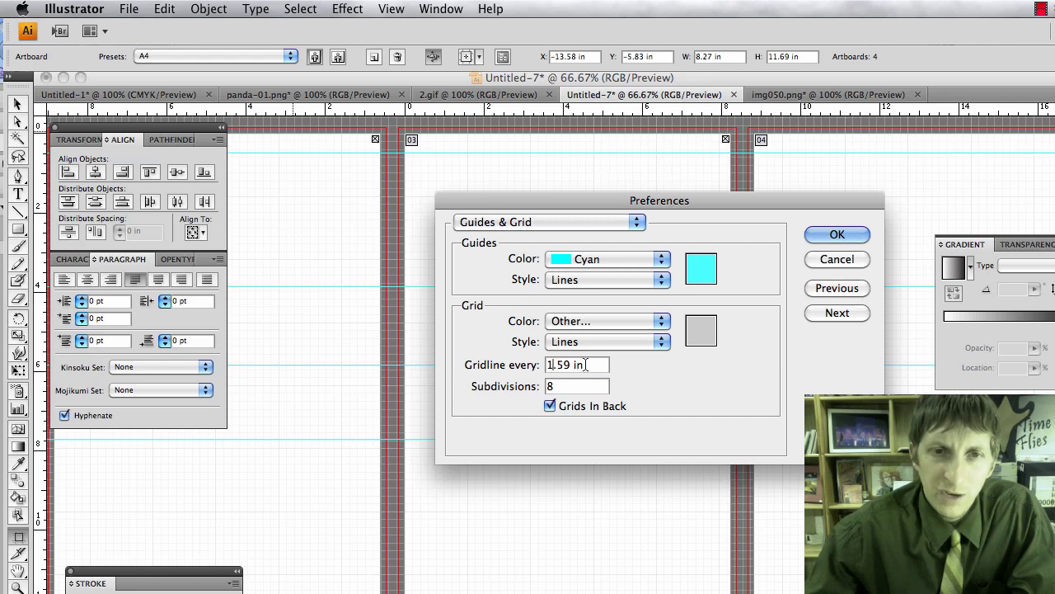
left_click(551, 386)
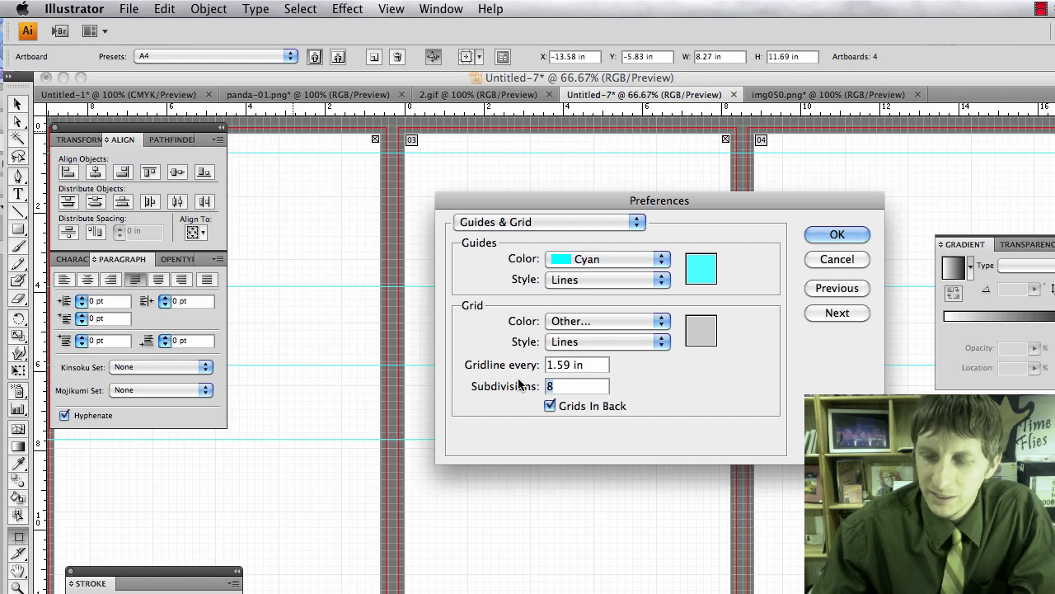
type("12")
left_click(830, 240)
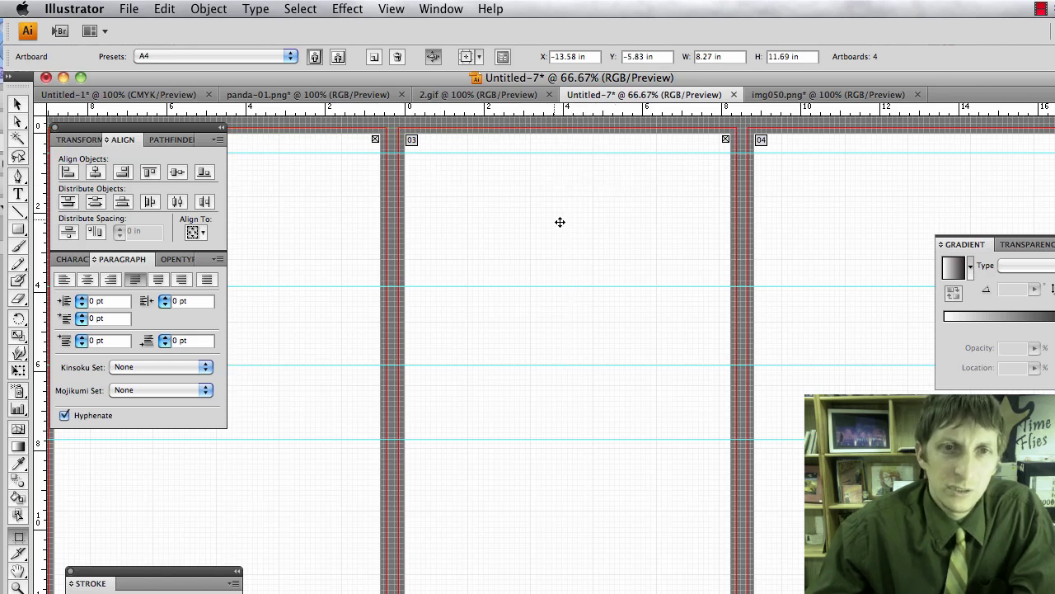
Step: Confirm General units in inches, with Stroke and Type in points
left_click(128, 8)
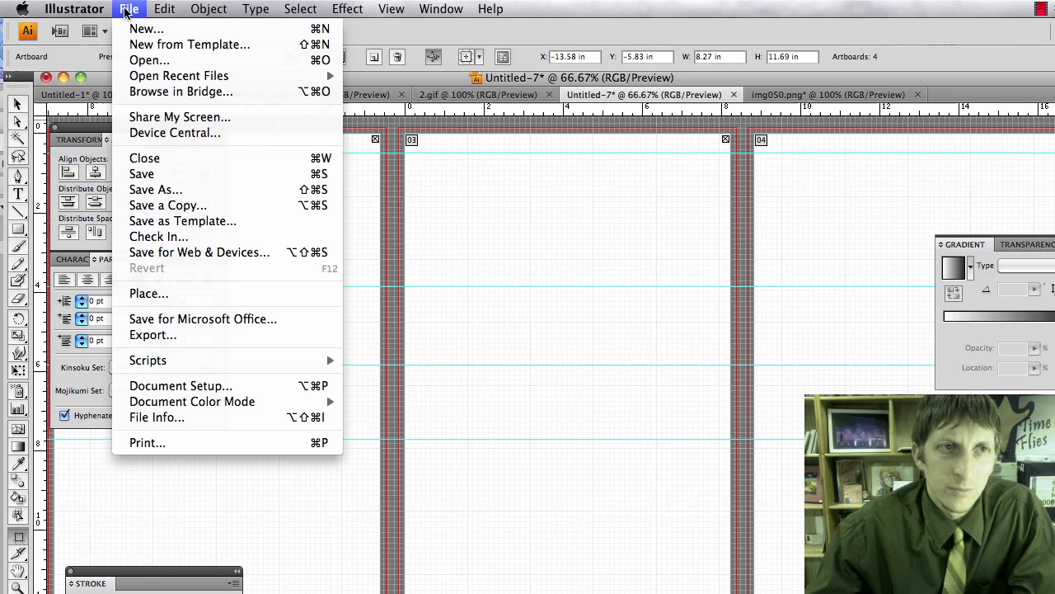
mouse_move(89, 9)
mouse_move(84, 56)
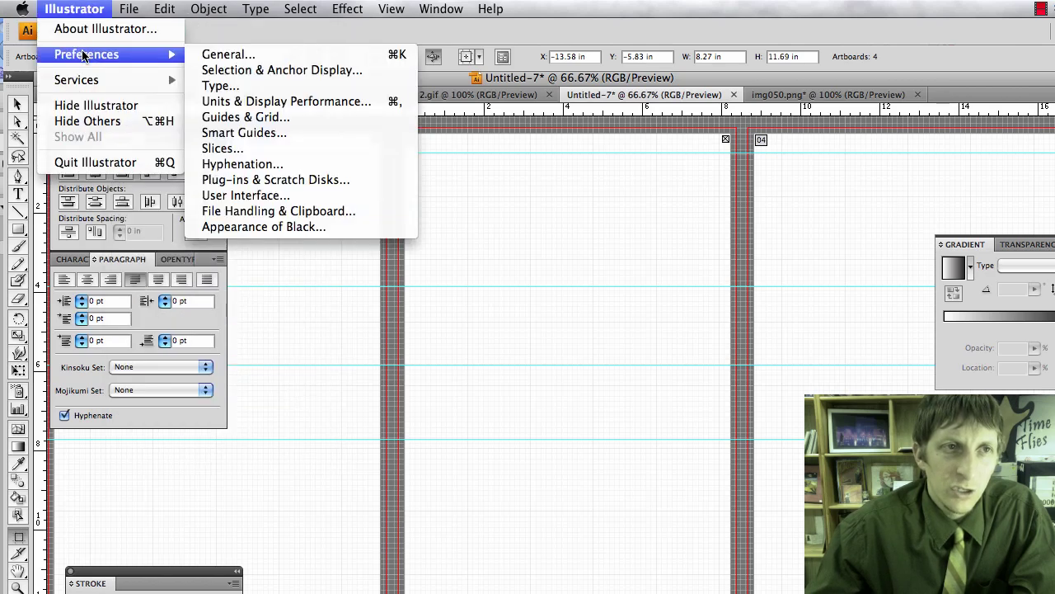
left_click(314, 102)
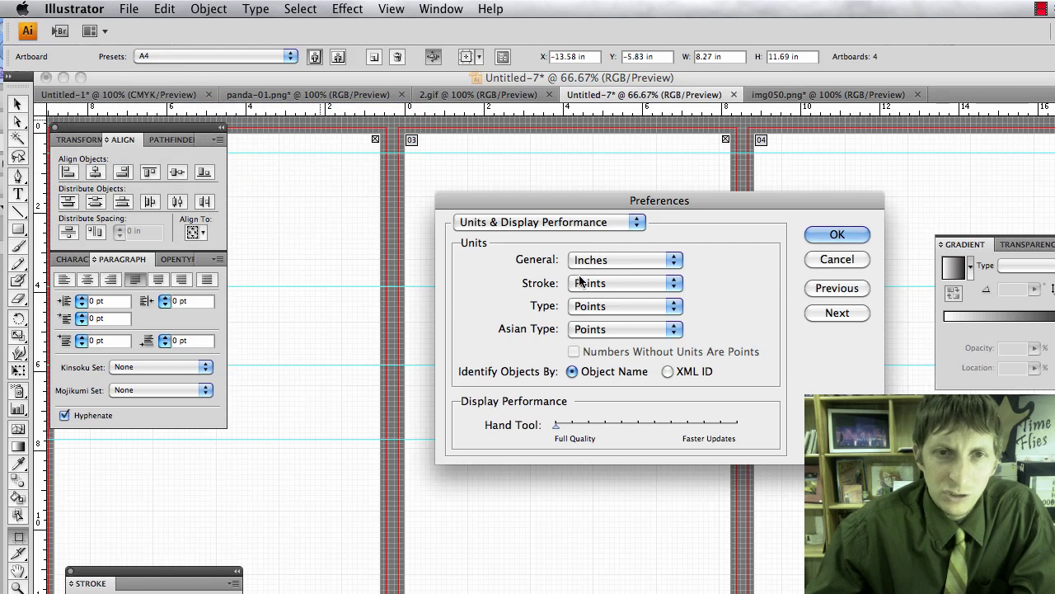
left_click(836, 234)
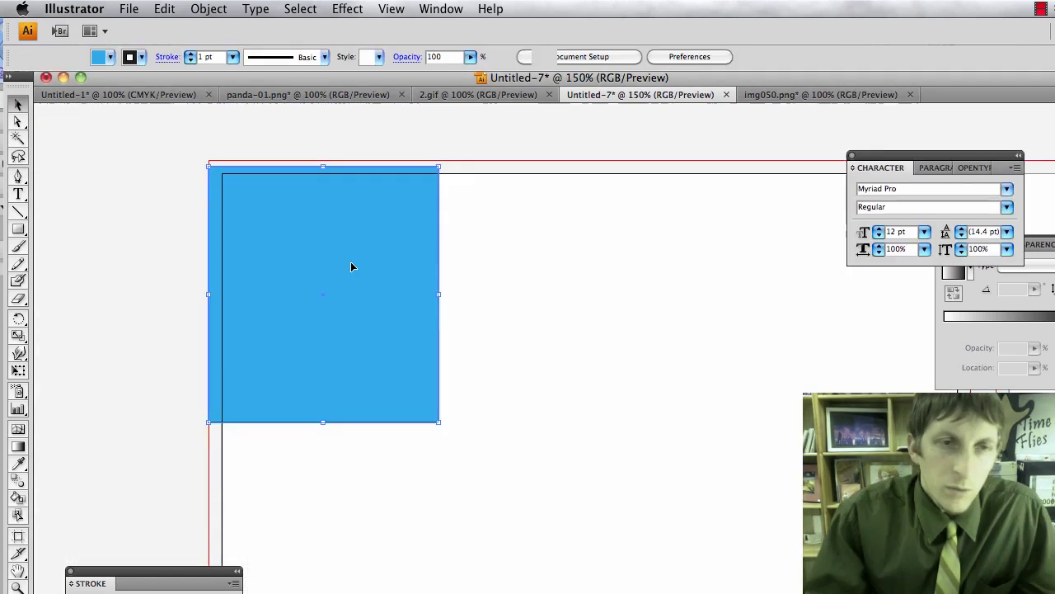
Step: Delete the old rectangle, show rulers, and draw a new rectangle from the page's top-left
key("Delete")
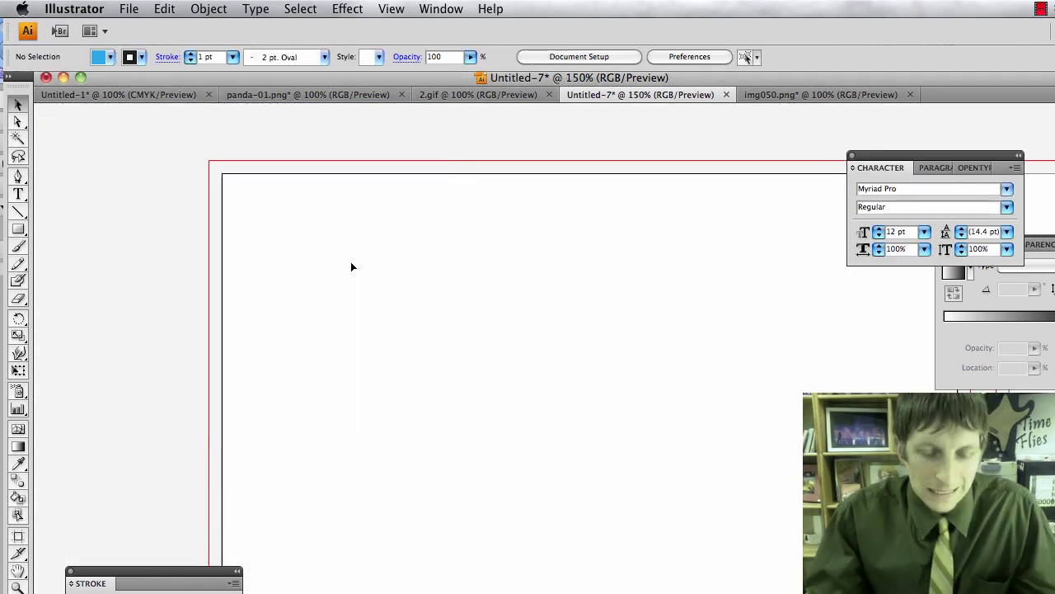
key("super+r")
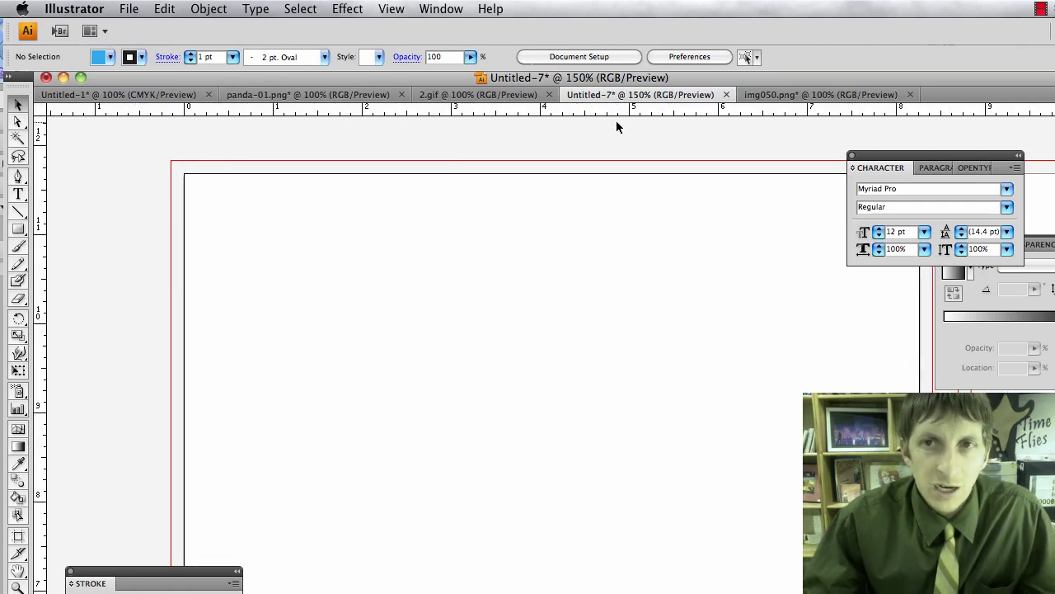
left_click_drag(971, 155, 1040, 297)
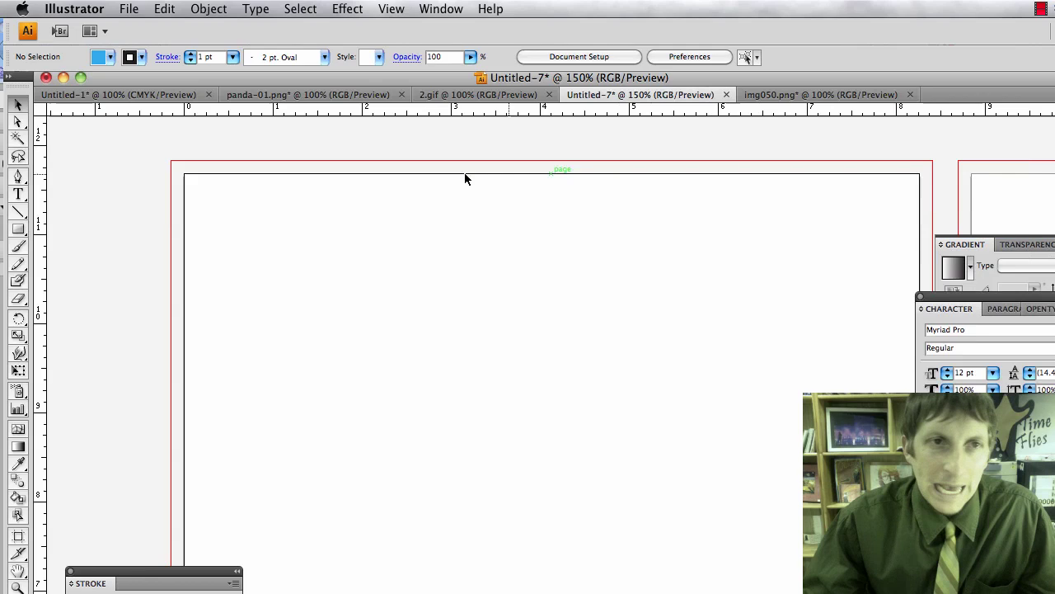
left_click(18, 229)
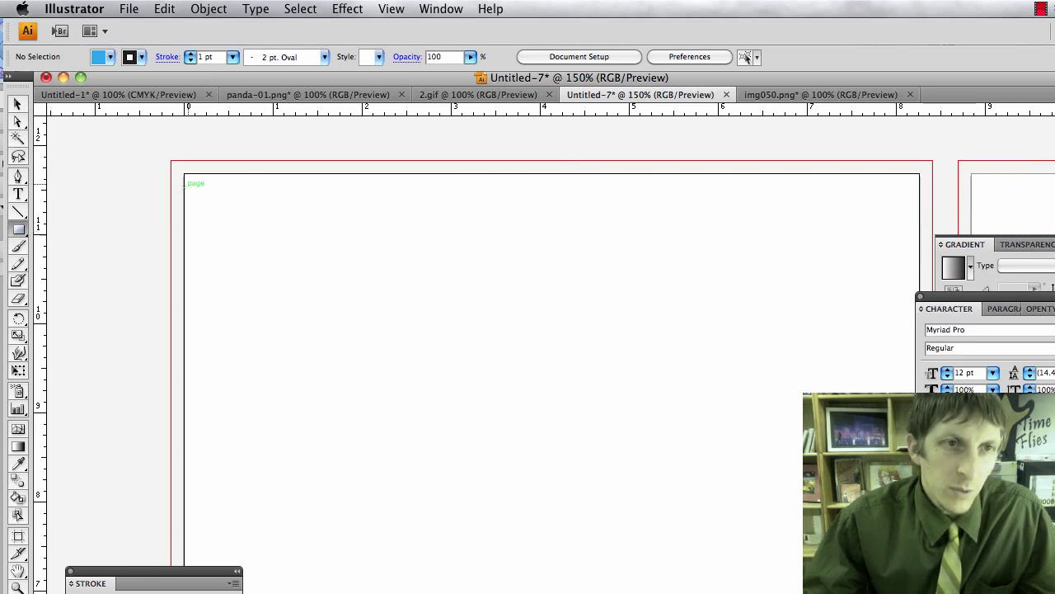
left_click_drag(185, 173, 920, 364)
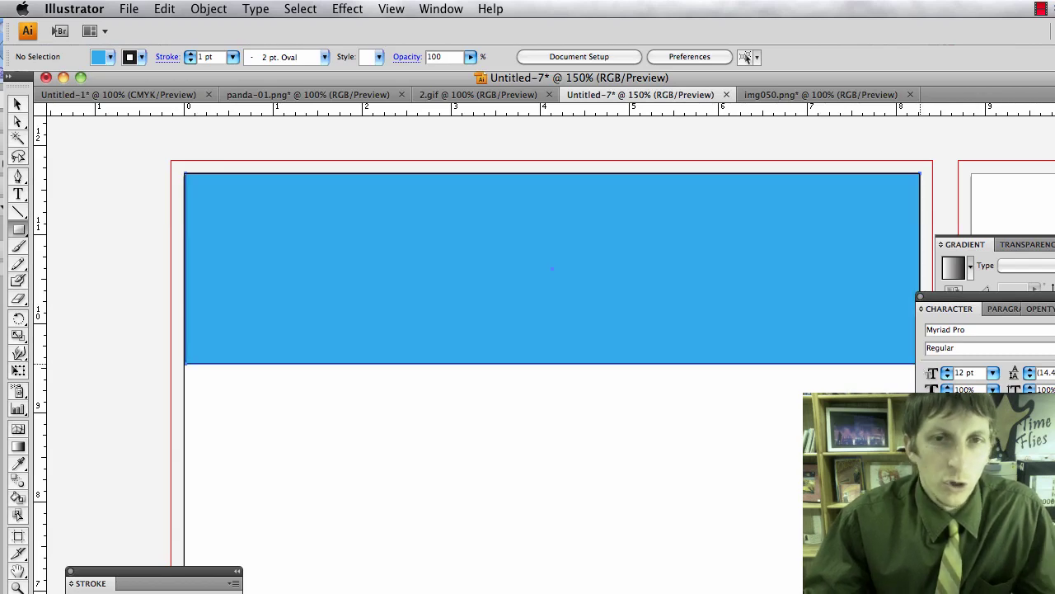
left_click(551, 267)
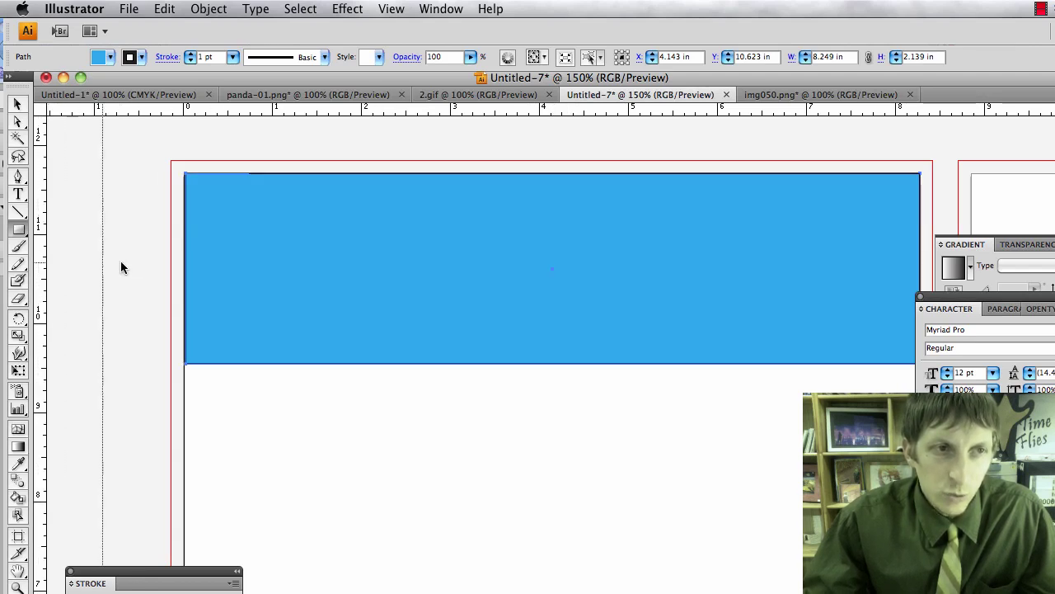
Step: Add a vertical centre guide and stretch the rectangle to the page bottom (8.249 × 11.693 in)
left_click_drag(542, 275, 553, 275)
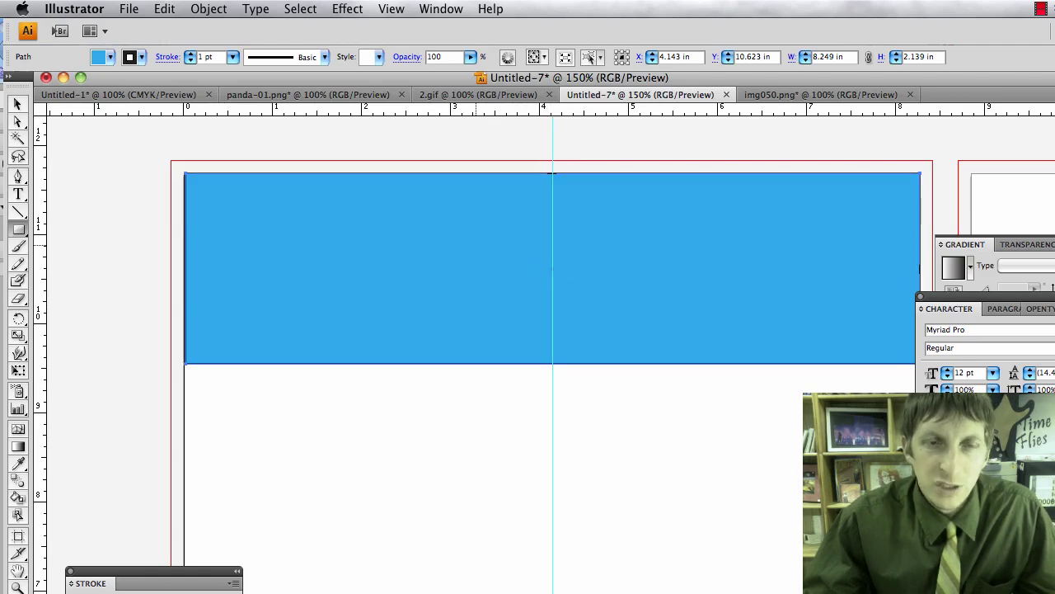
scroll(552, 329, "down", 3)
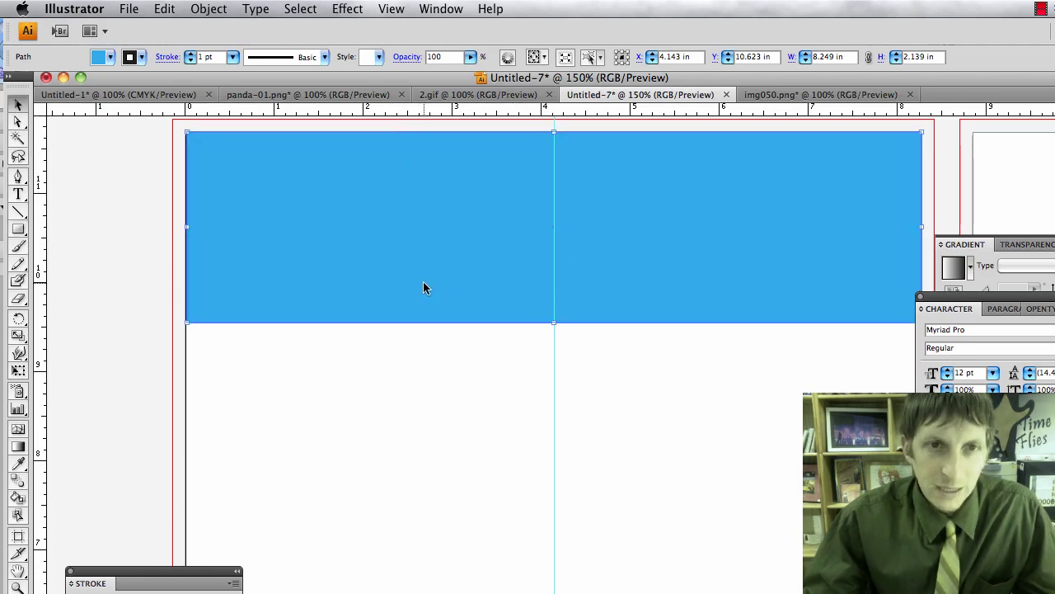
scroll(526, 316, "down", 3)
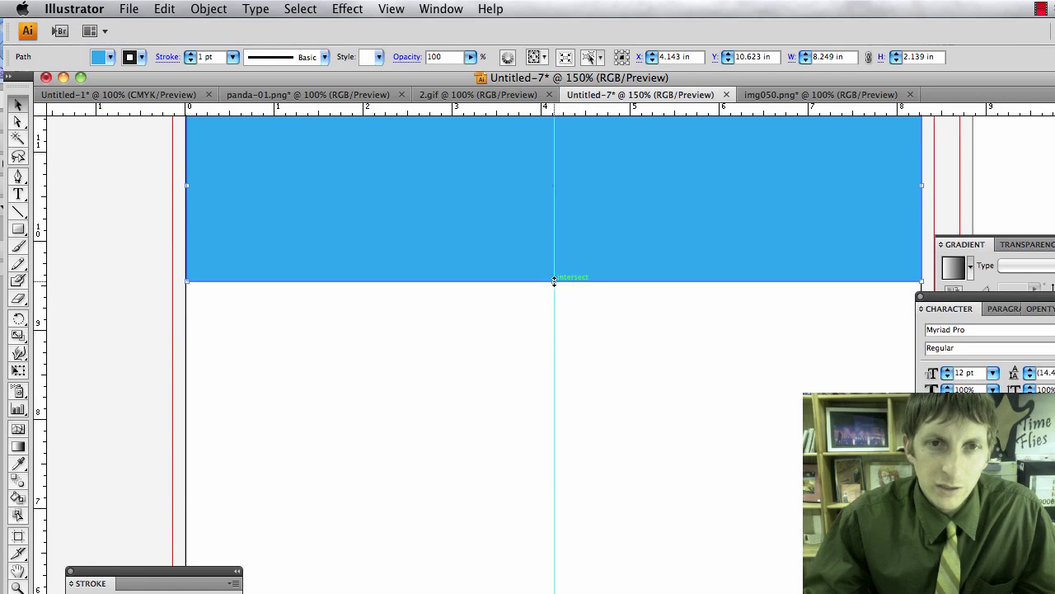
scroll(554, 281, "down", 4)
left_click_drag(552, 234, 554, 587)
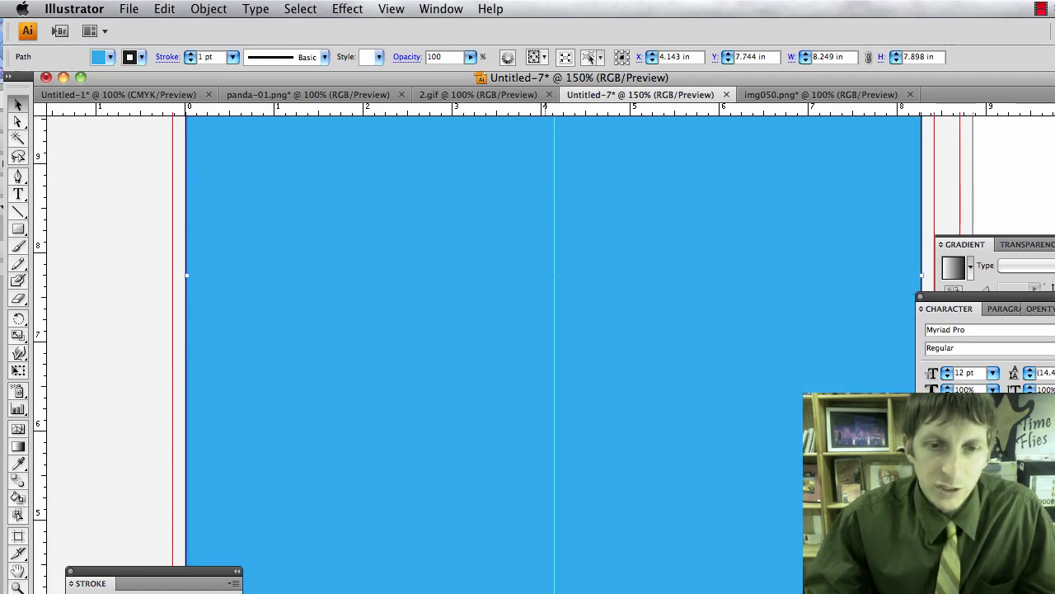
scroll(558, 528, "down", 20)
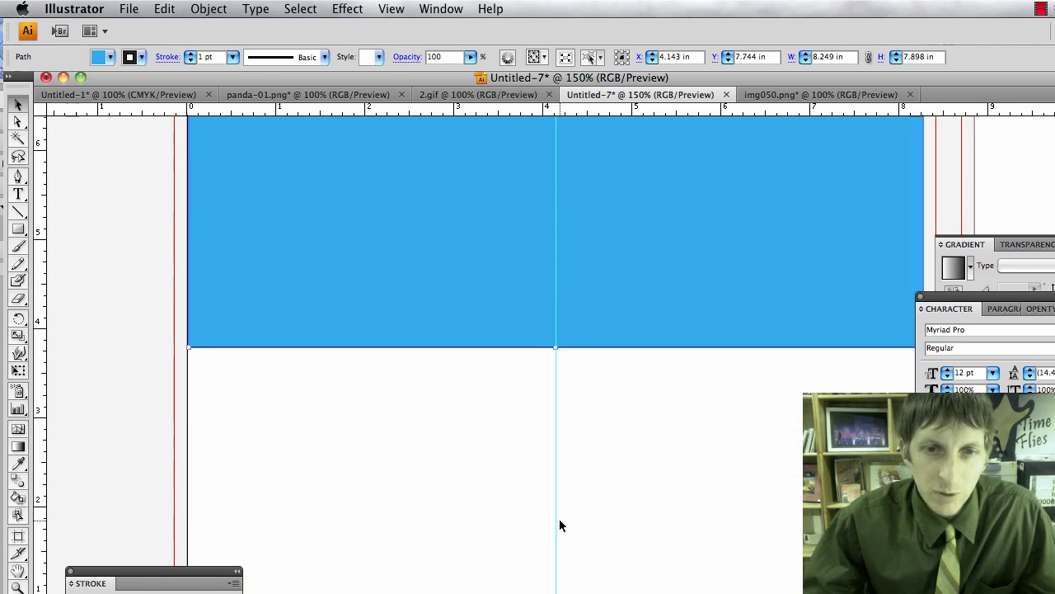
scroll(570, 352, "down", 2, "alt")
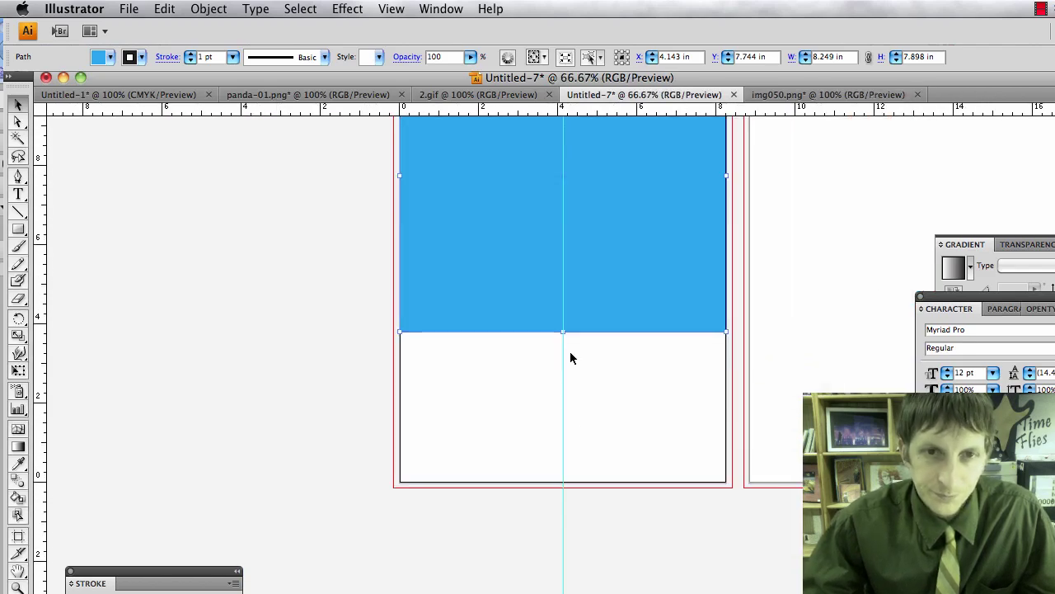
left_click_drag(563, 333, 572, 483)
scroll(587, 434, "up", 3)
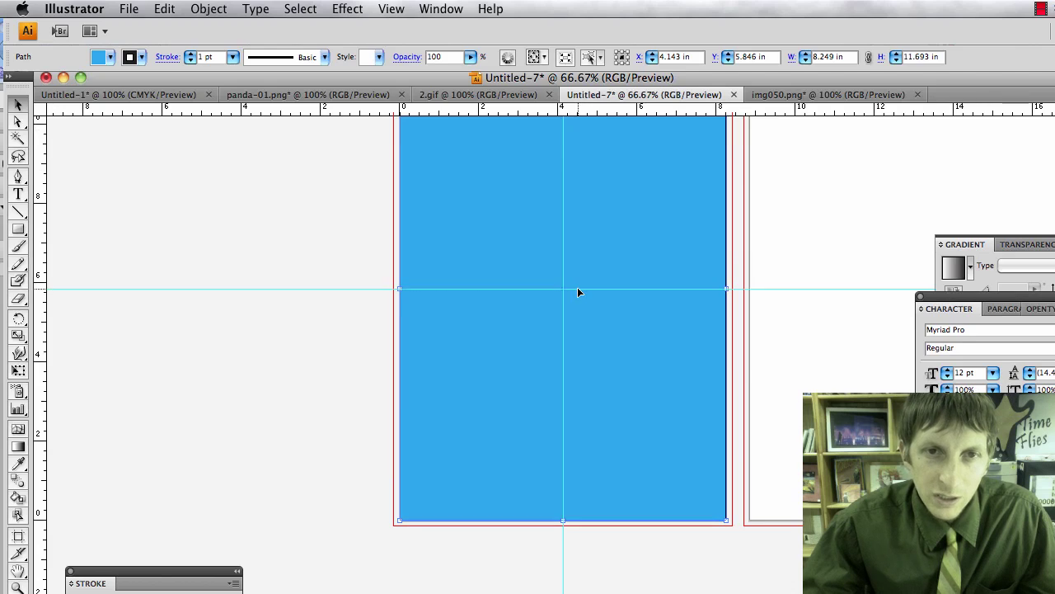
scroll(577, 361, "up", 5)
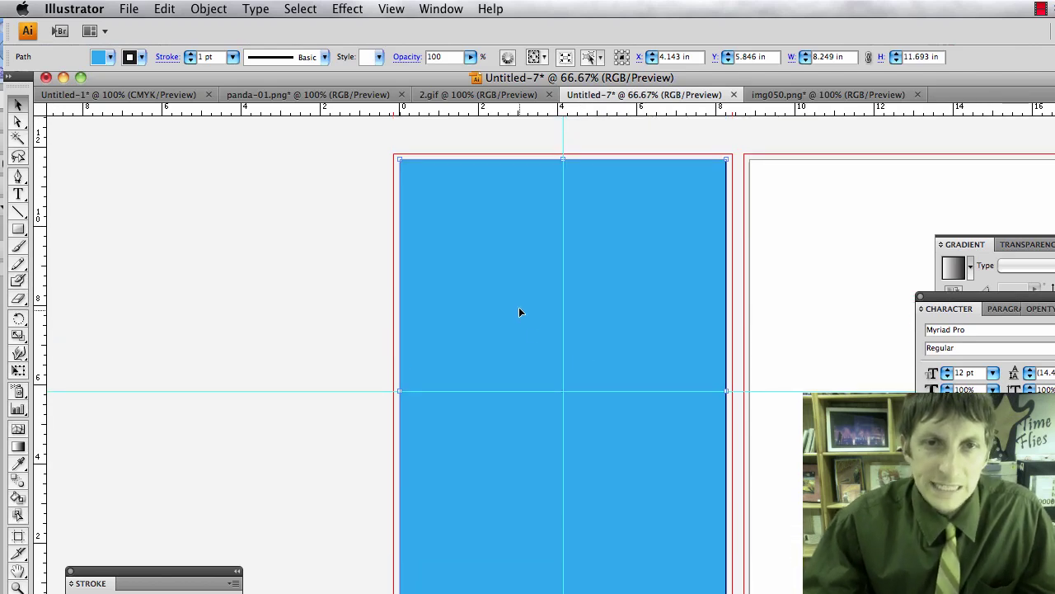
left_click(511, 139)
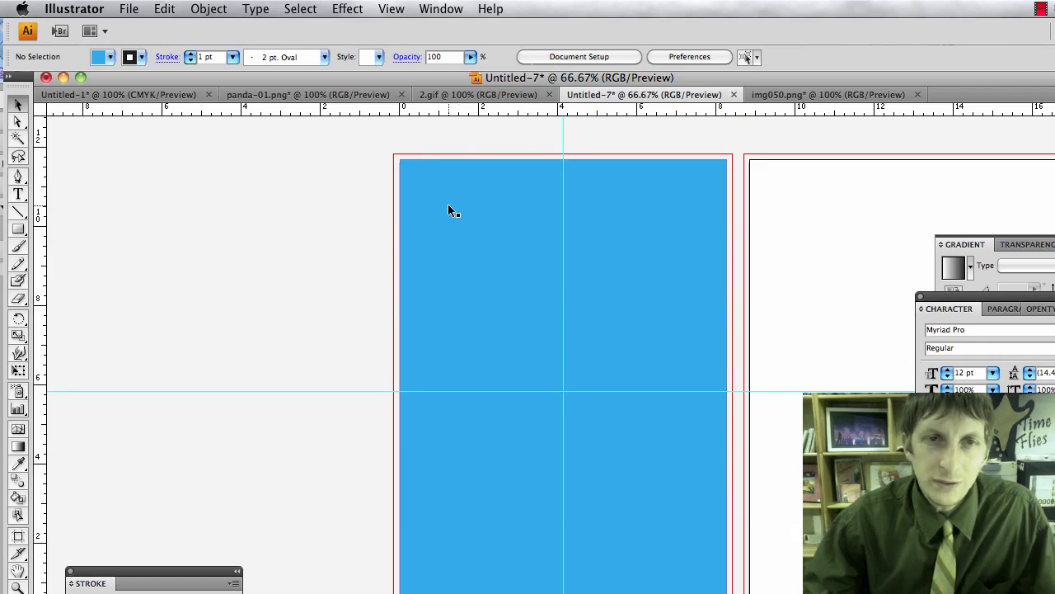
Step: Calculate 8.23 ÷ 3 on the desktop calculator to get the column width
key("F12")
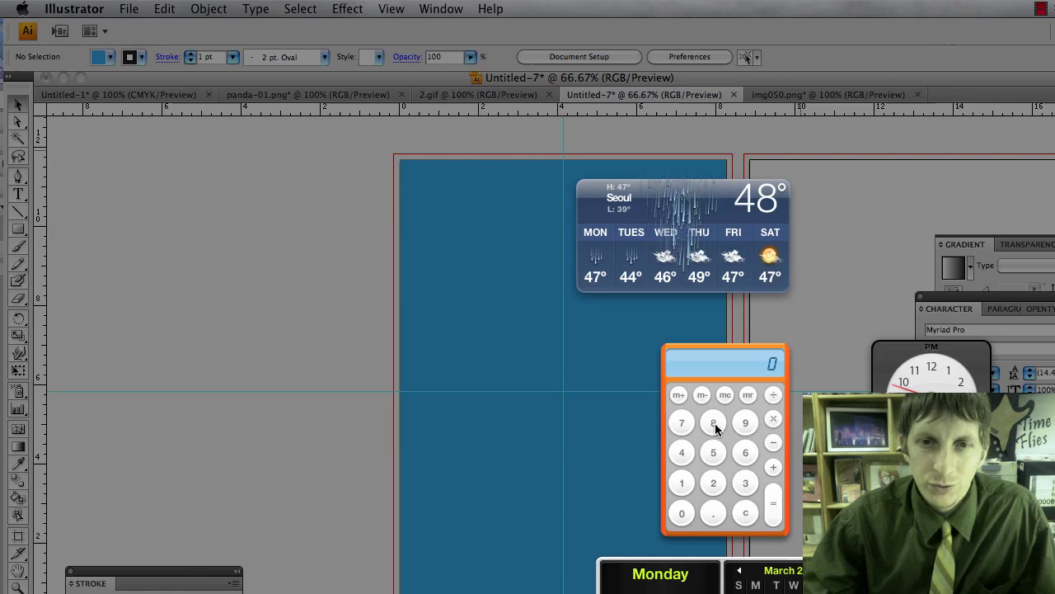
left_click(714, 422)
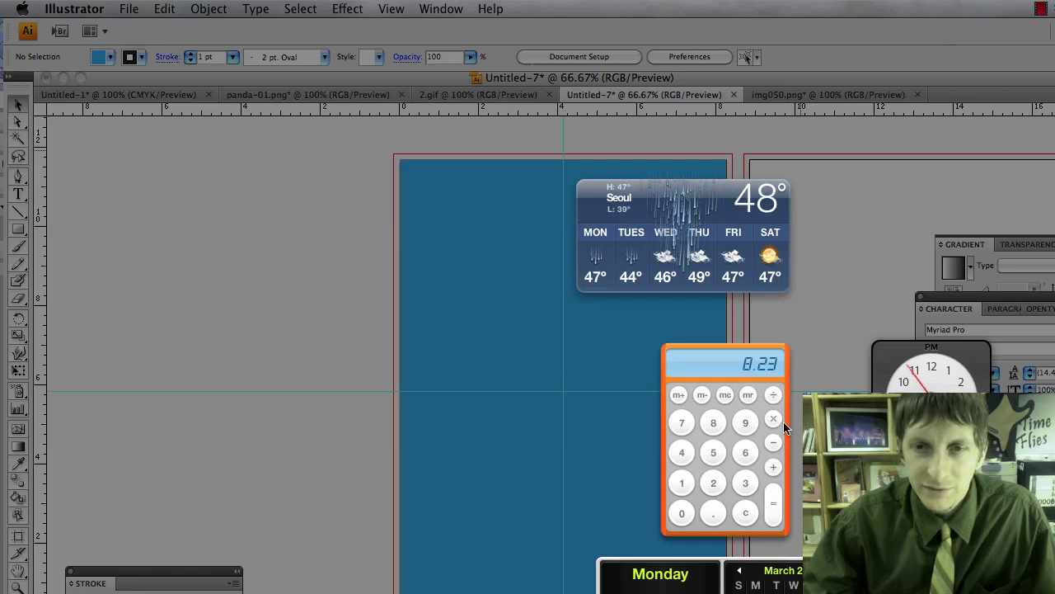
left_click(776, 511)
key("F12")
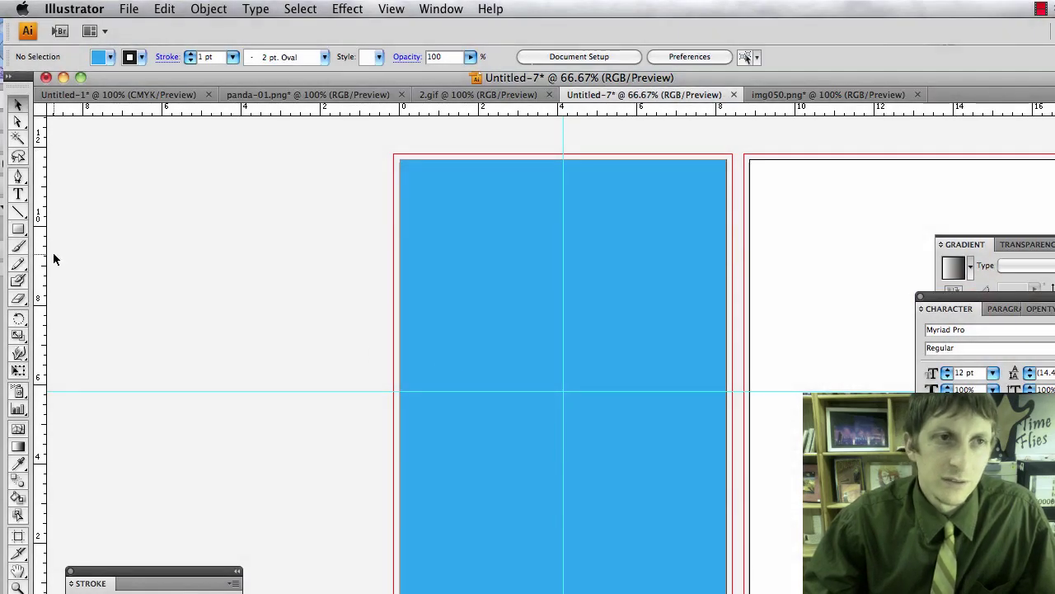
Step: Create a 2.7 in wide rectangle by entering its size
left_click(22, 231)
left_click(422, 226)
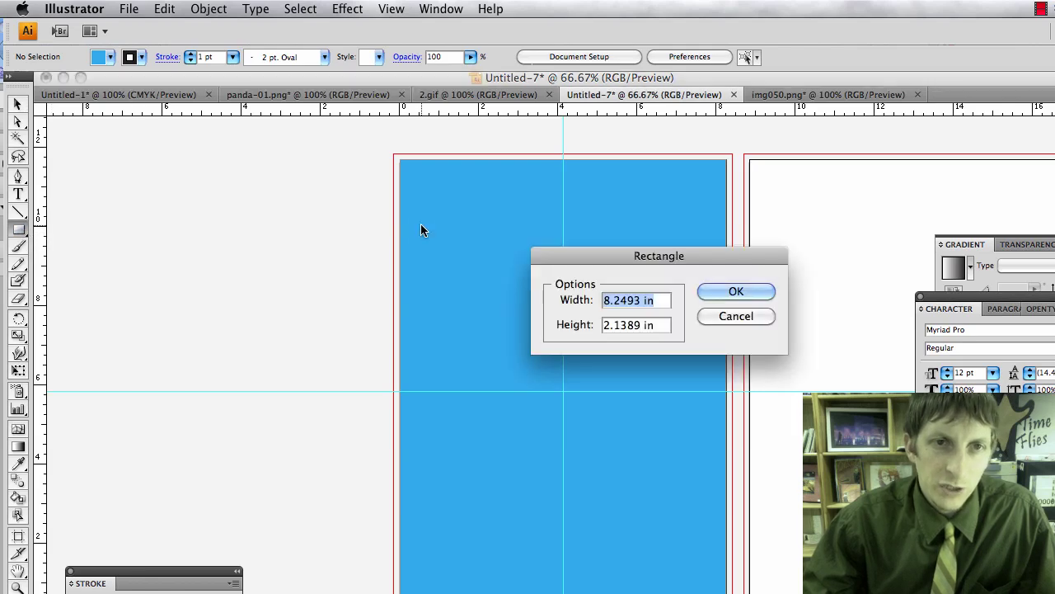
type("2.7")
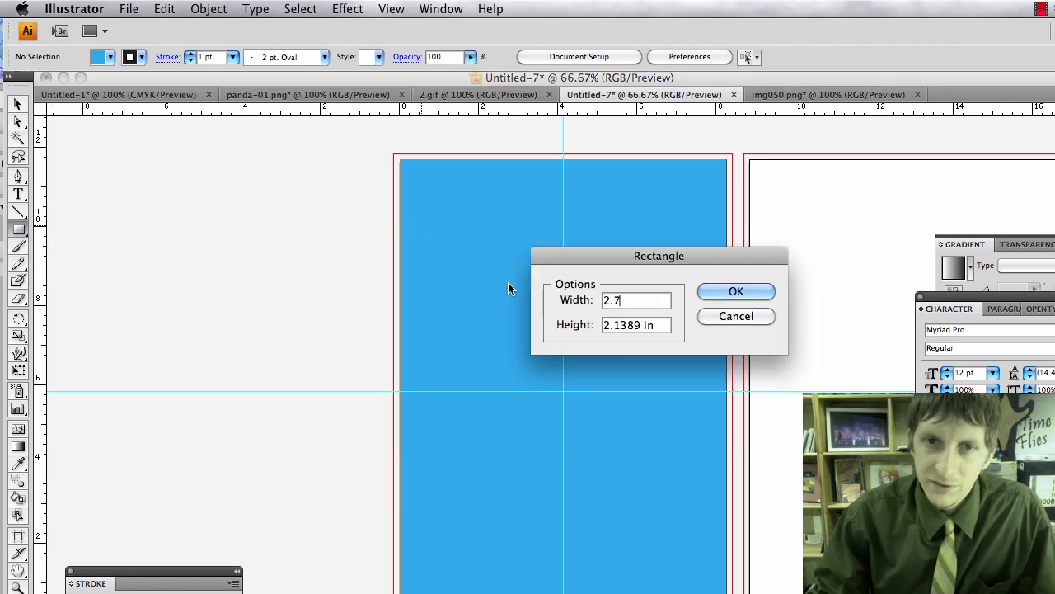
key("Return")
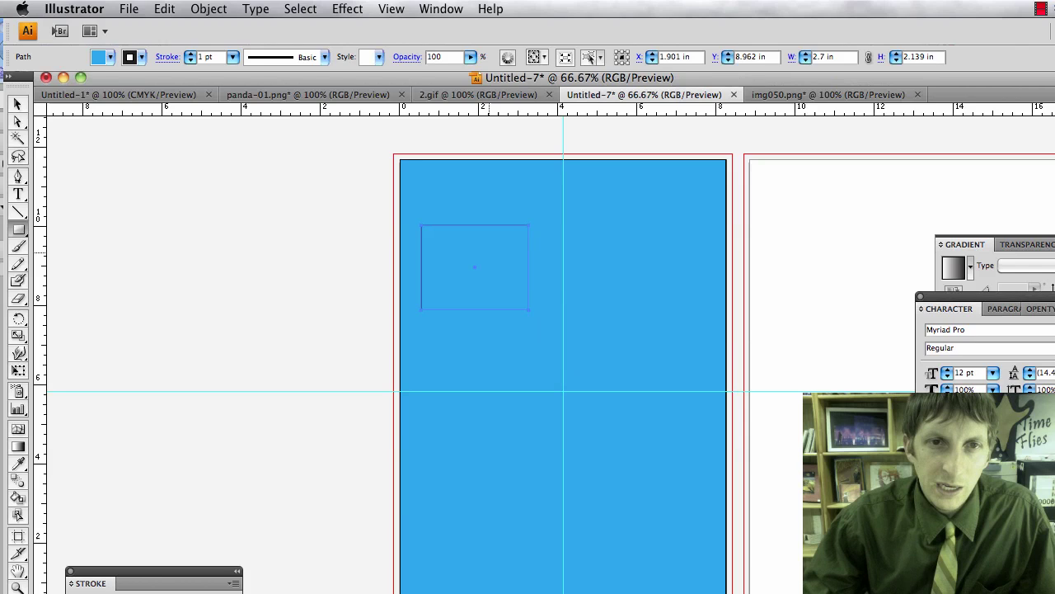
Step: Use the 2.7 in rectangle to place a vertical column guide, then add two horizontal guides
key("v")
left_click_drag(476, 256, 459, 196)
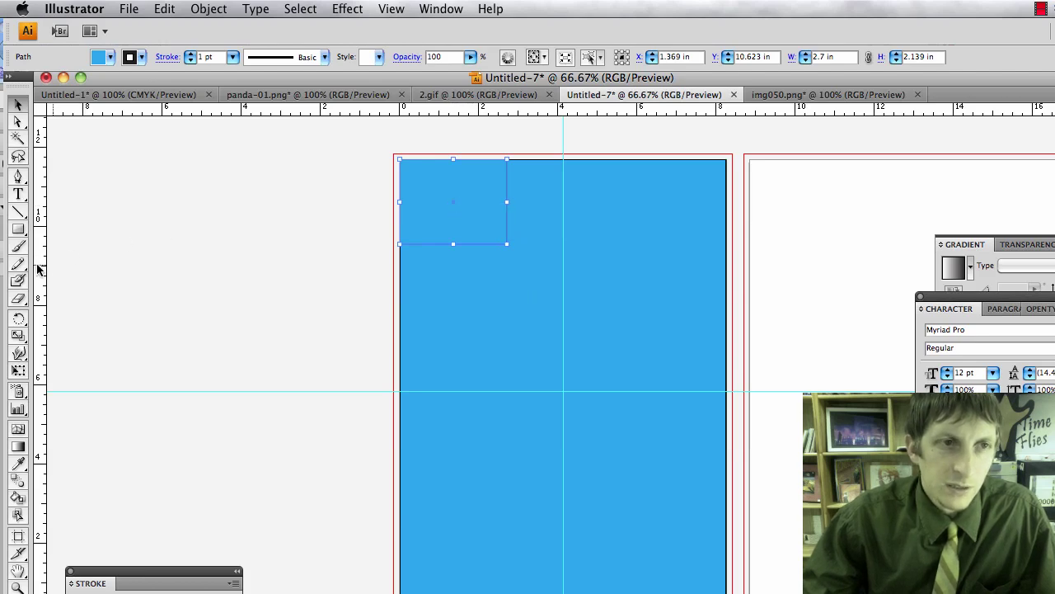
left_click_drag(487, 263, 506, 255)
left_click_drag(460, 222, 567, 222)
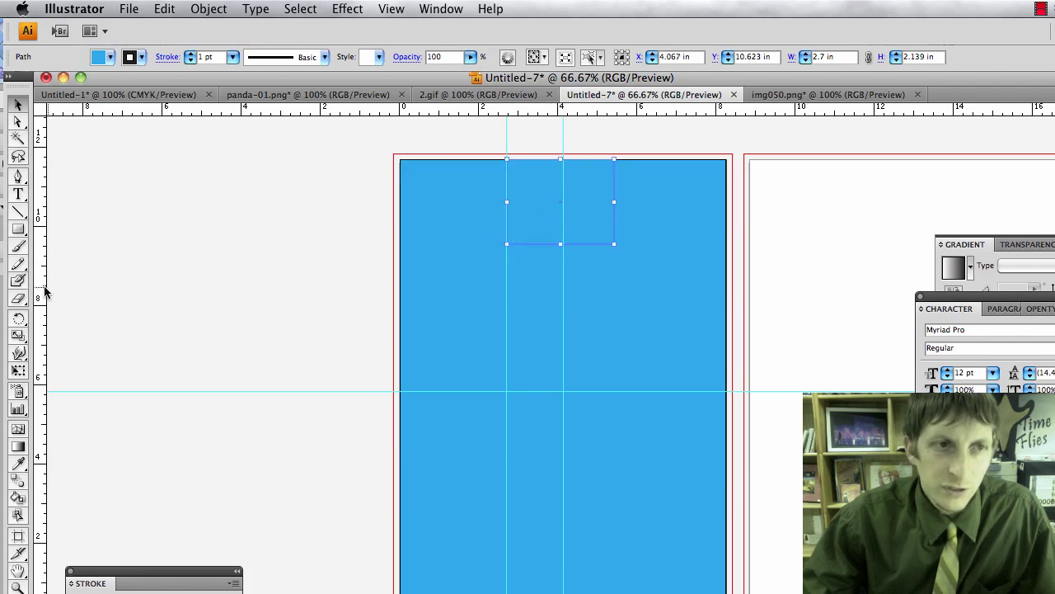
left_click(617, 272)
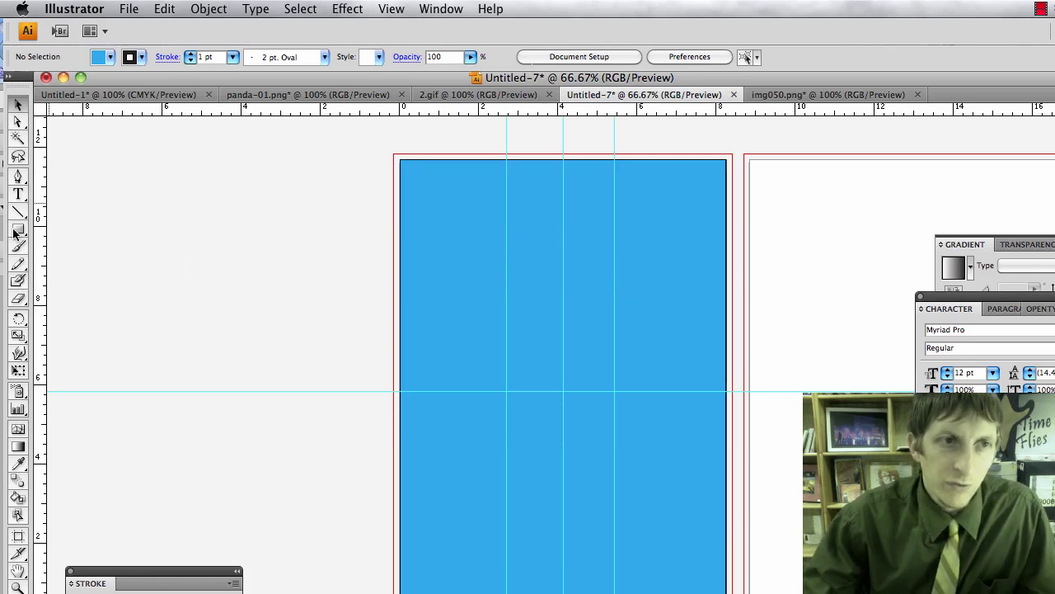
left_click_drag(300, 110, 314, 268)
left_click_drag(349, 112, 367, 466)
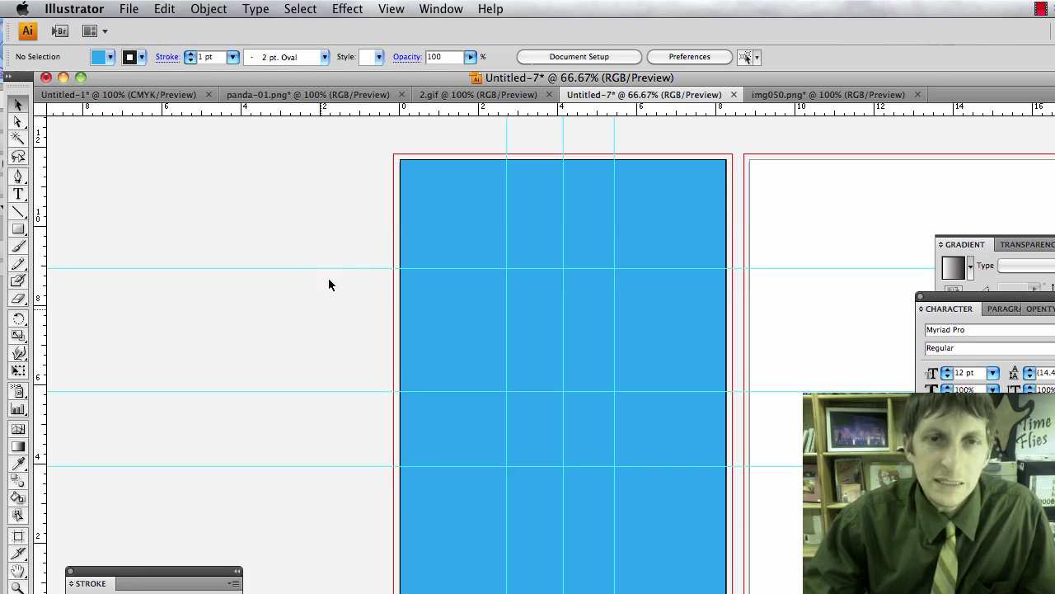
Step: Unlock the guides and move the upper horizontal guide slightly lower
left_click(432, 10)
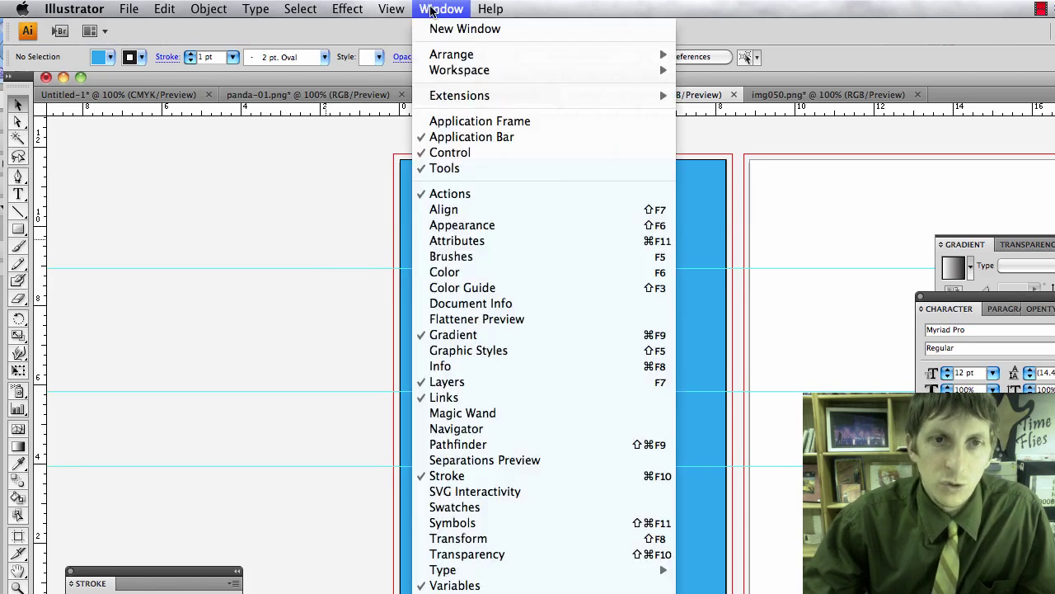
mouse_move(392, 7)
mouse_move(495, 485)
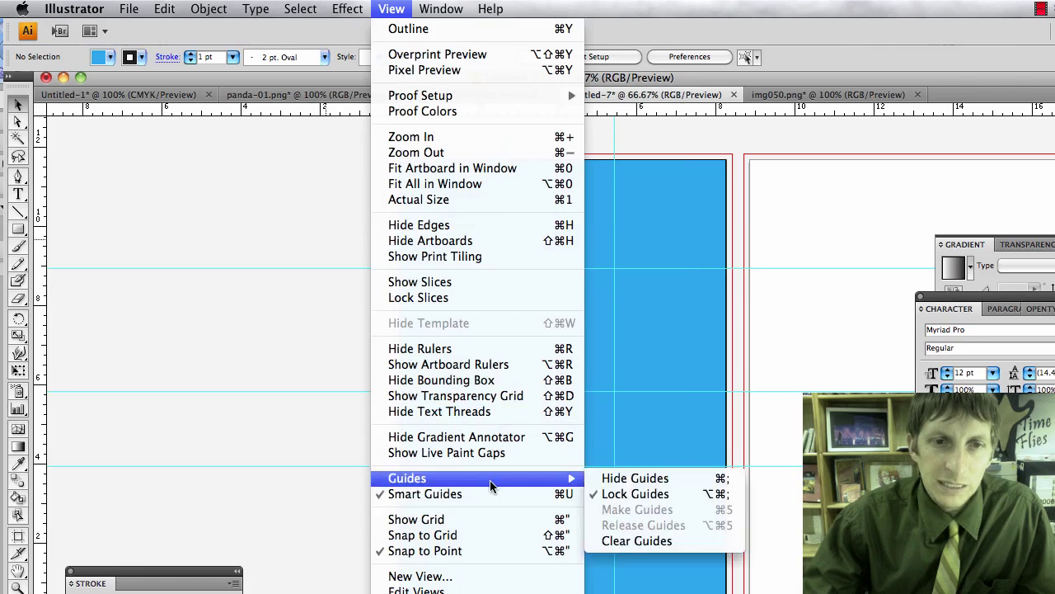
left_click(642, 494)
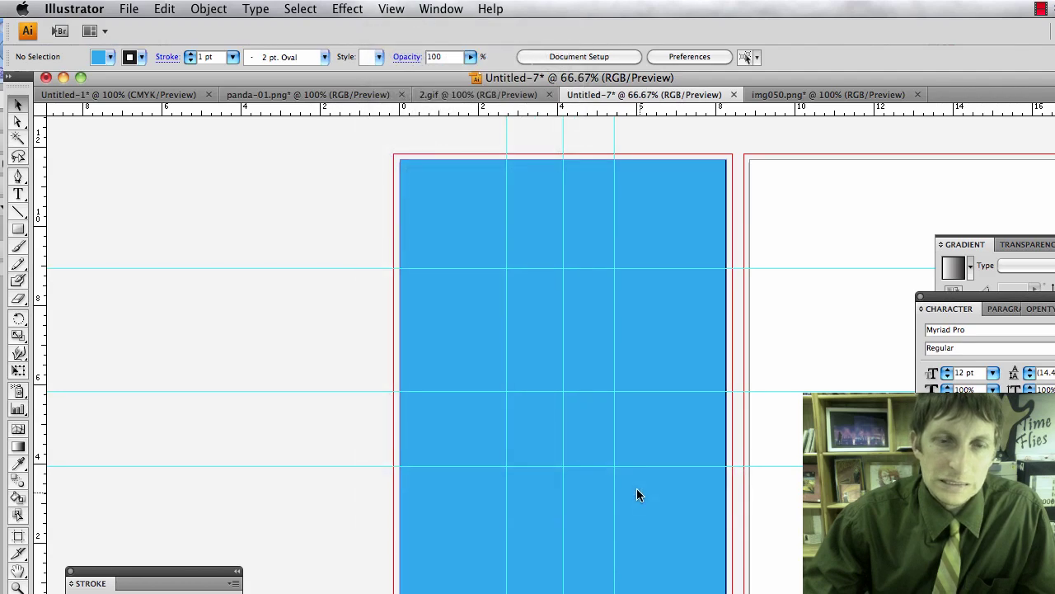
left_click_drag(345, 268, 346, 278)
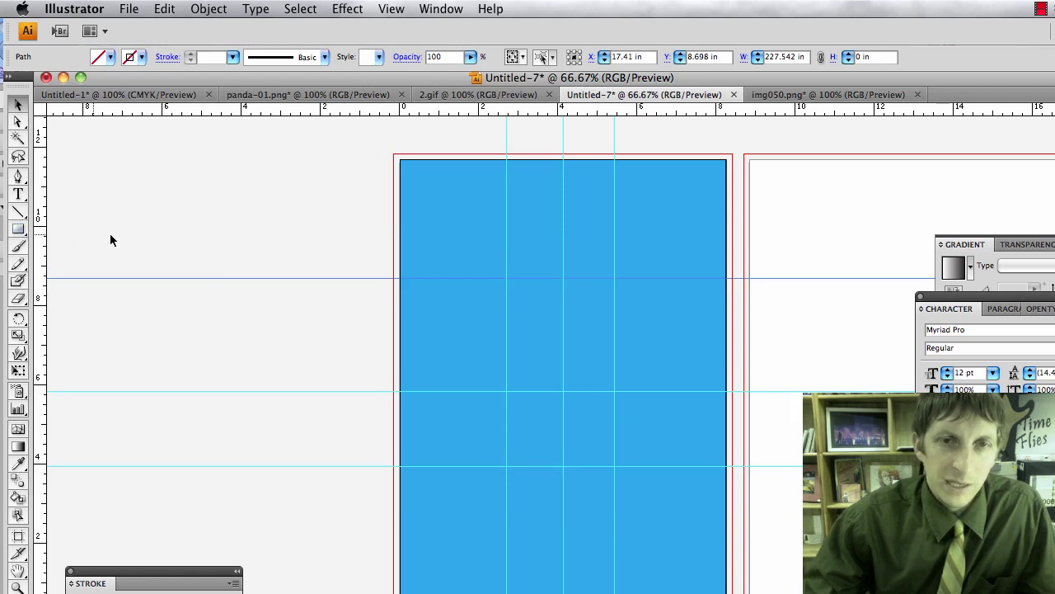
Step: Check the page height in New Document settings, then cancel without creating a document
key("super+n")
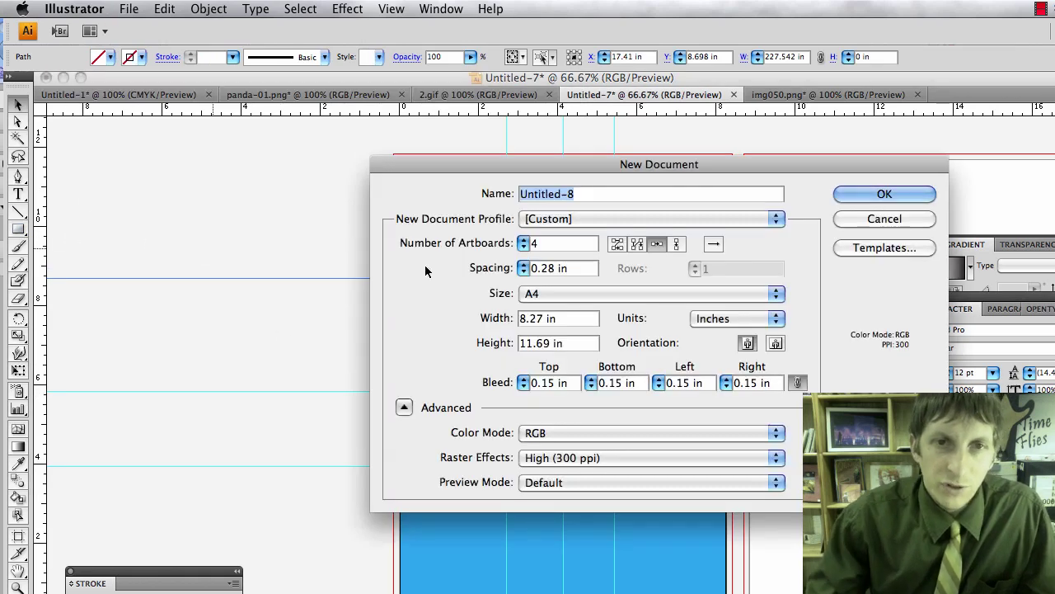
left_click(884, 221)
key("super+Tab")
key("super+shift+Tab")
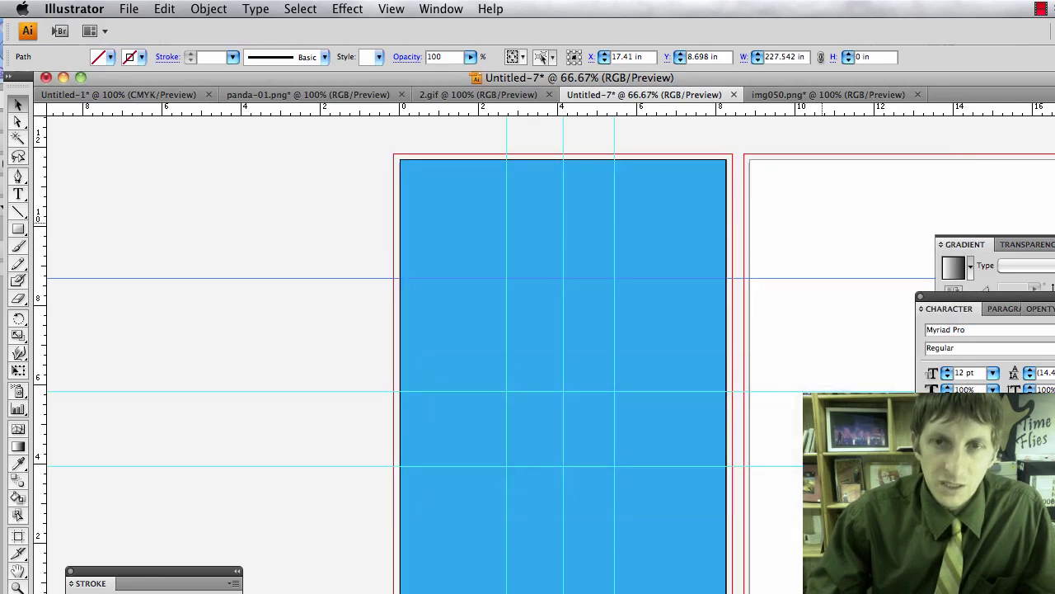
Step: Calculate 11.69 ÷ 3 on the desktop calculator
key("F12")
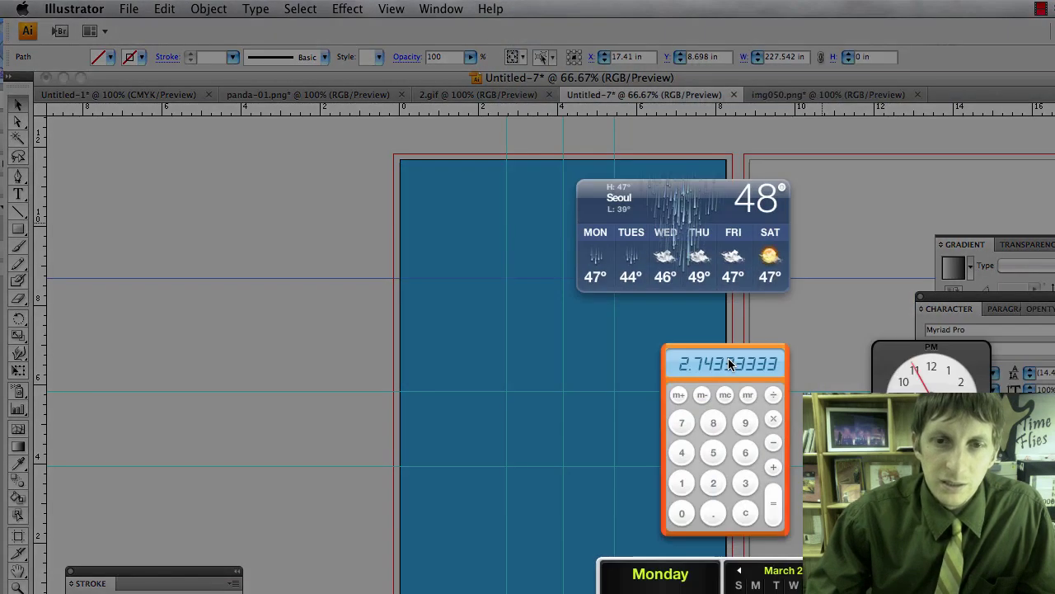
double_click(682, 483)
left_click(745, 452)
left_click(746, 423)
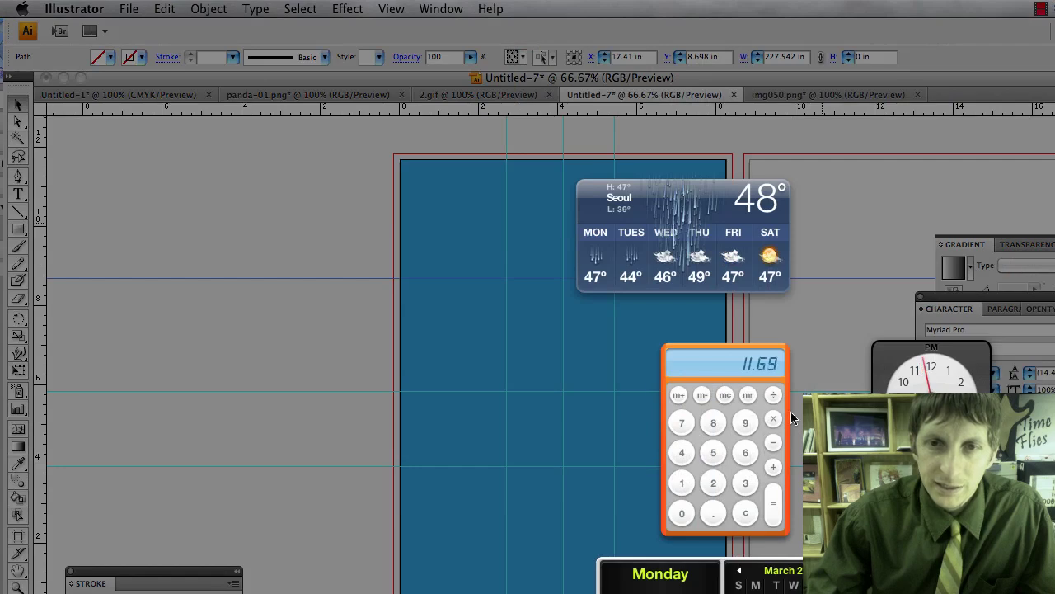
left_click(775, 503)
key("F12")
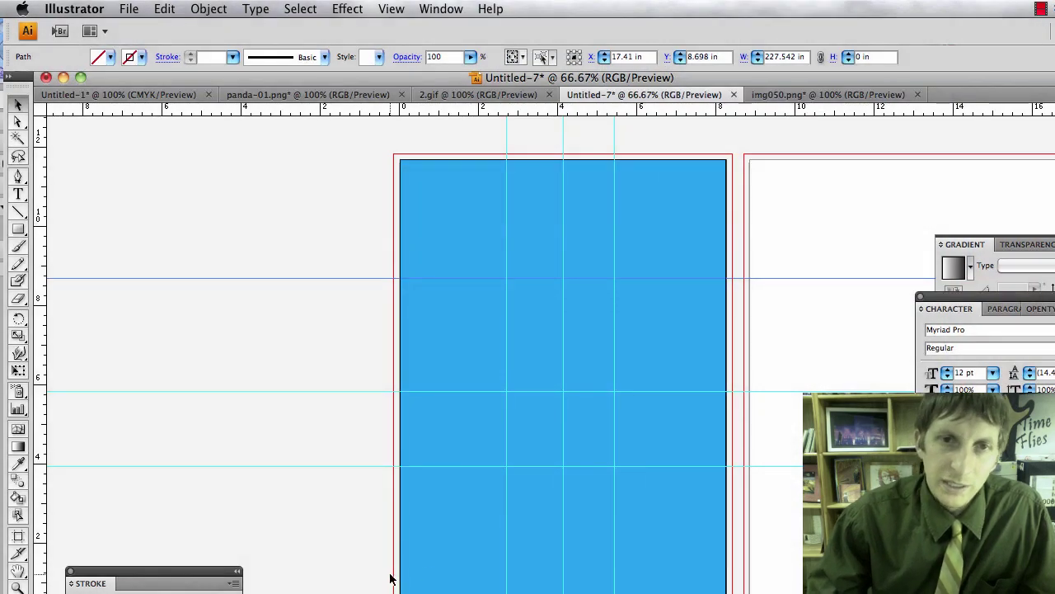
Step: Create a 3.9 in wide rectangle and fill it magenta
left_click(18, 230)
left_click(255, 235)
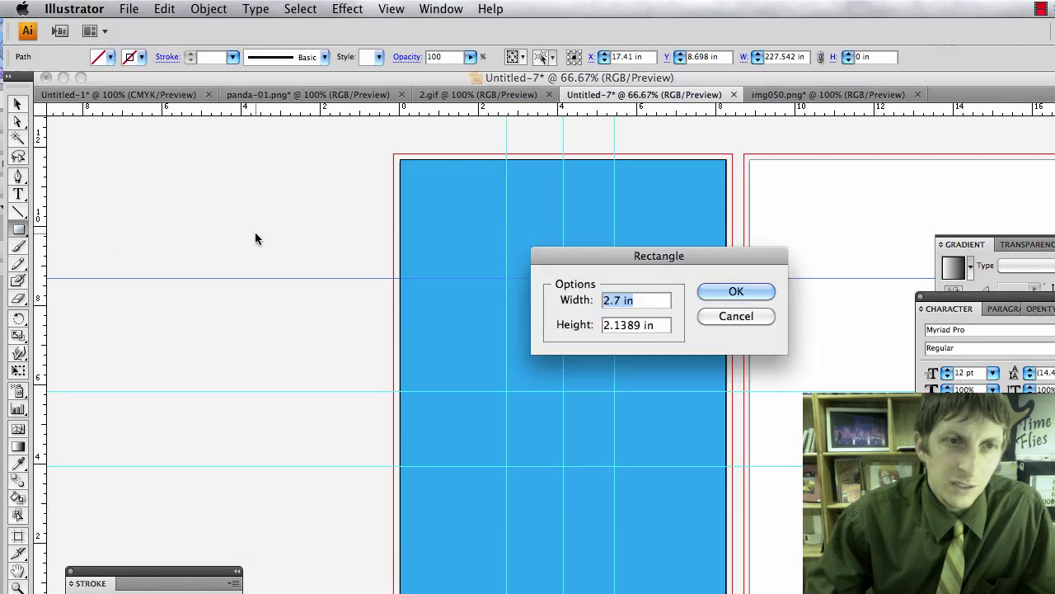
type("3.9")
key("Return")
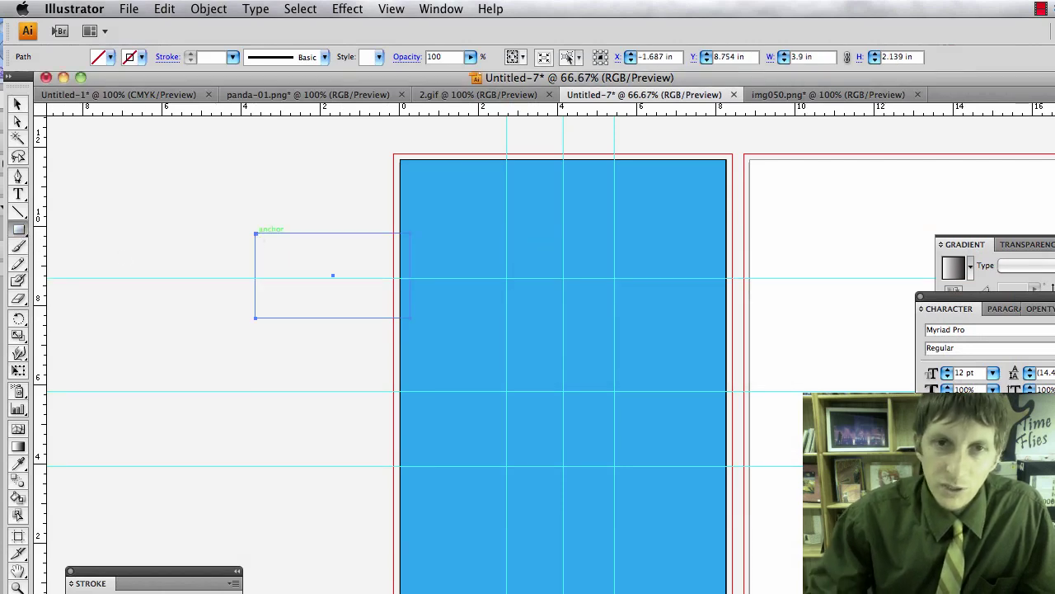
left_click(127, 59)
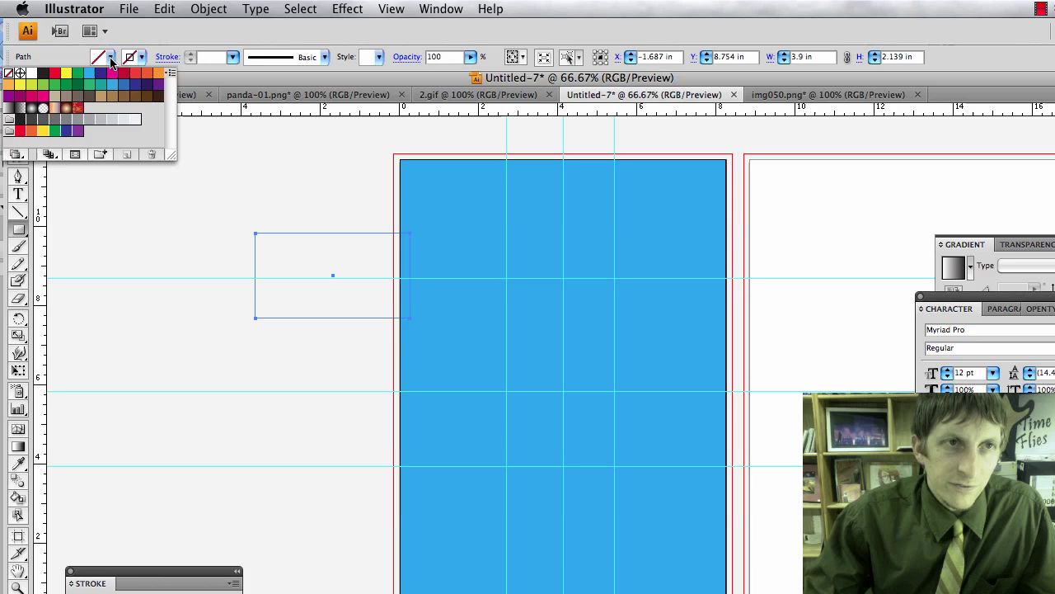
left_click(114, 76)
Step: Rotate the magenta rectangle 90° and snap it to the page's top-left corner
key("v")
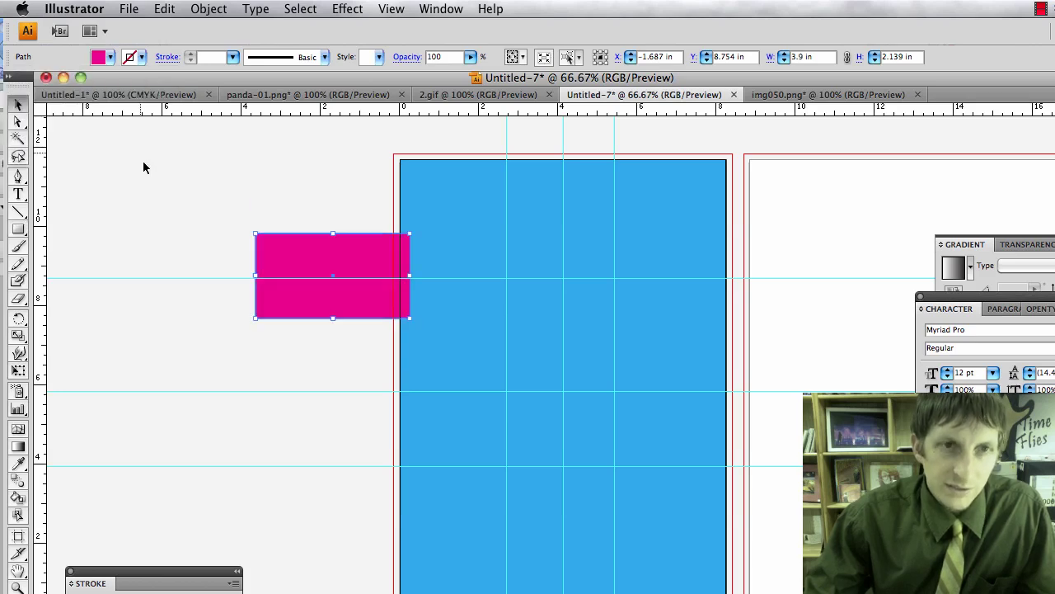
left_click(146, 165)
left_click(293, 258)
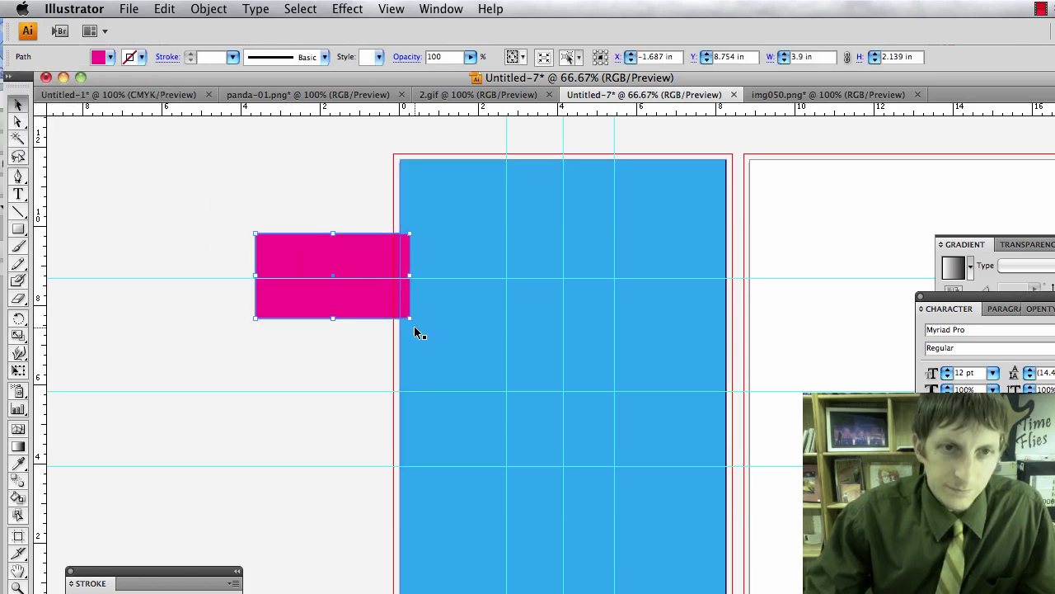
left_click_drag(414, 320, 290, 376)
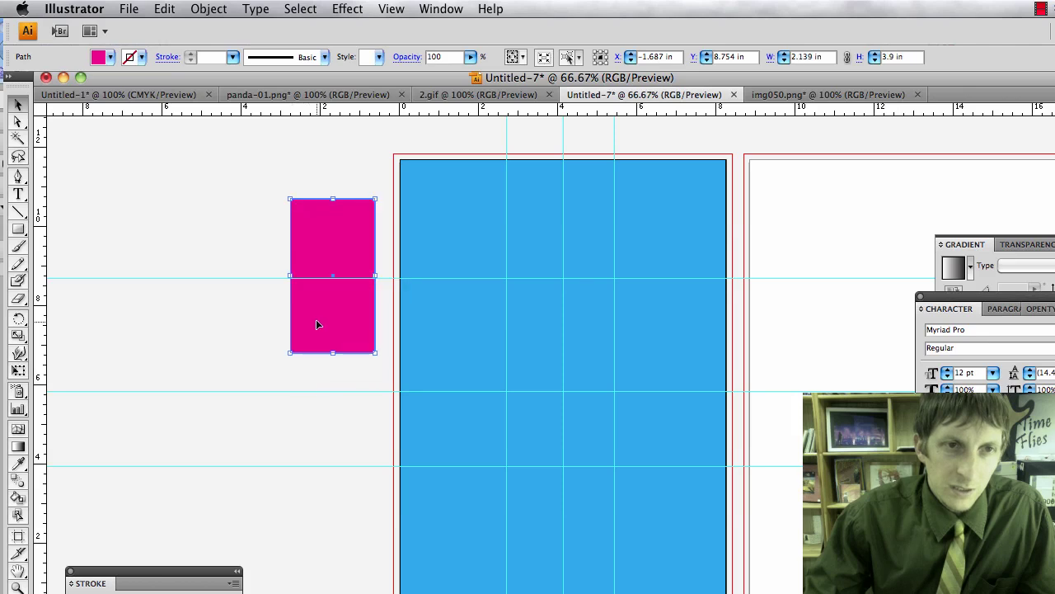
left_click_drag(319, 325, 425, 282)
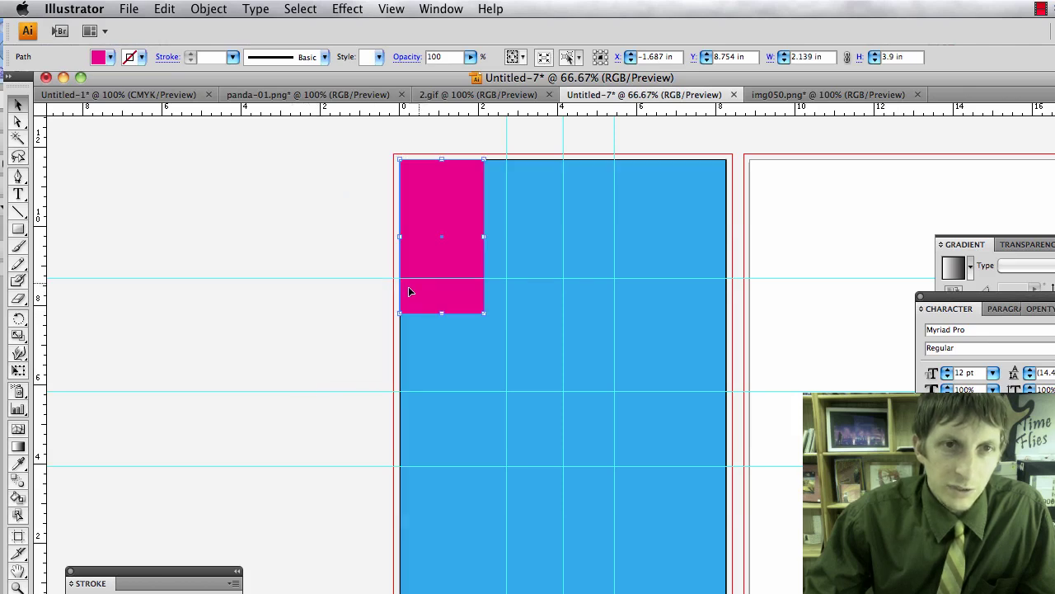
Step: Set horizontal guides at one-third and two-thirds page height, then delete the magenta rectangle
left_click(357, 141)
left_click_drag(360, 113, 380, 313)
left_click_drag(428, 254, 432, 390)
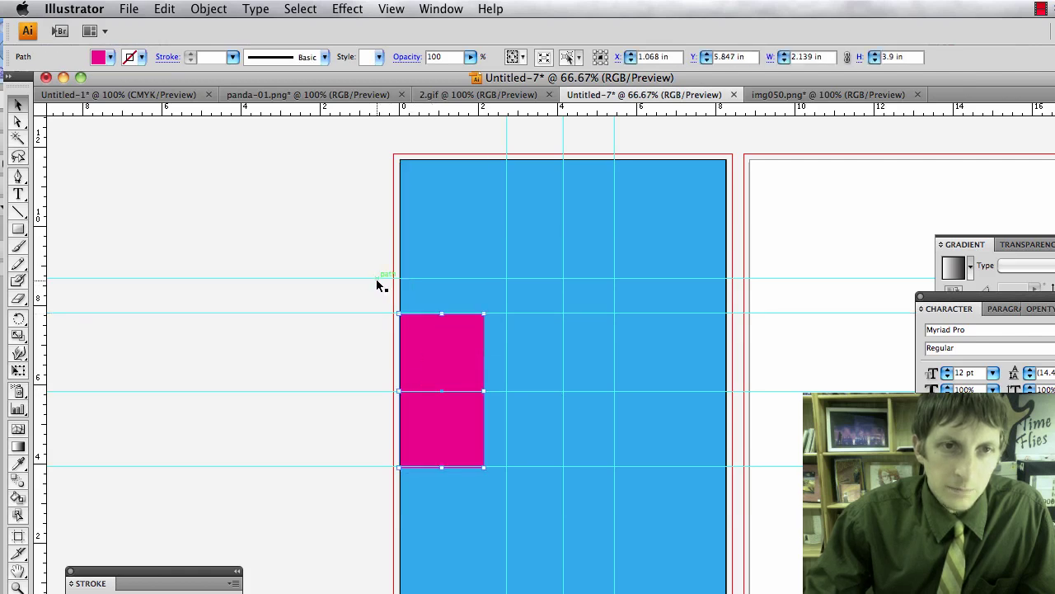
left_click_drag(372, 281, 404, 577)
key("Delete")
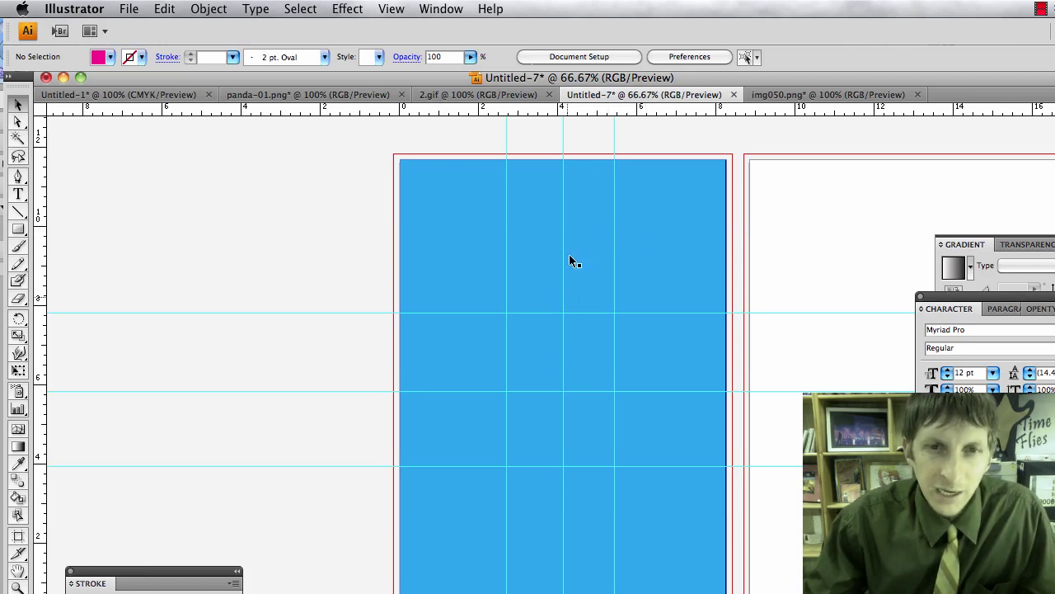
scroll(505, 316, "down", 1)
scroll(499, 312, "right", 2)
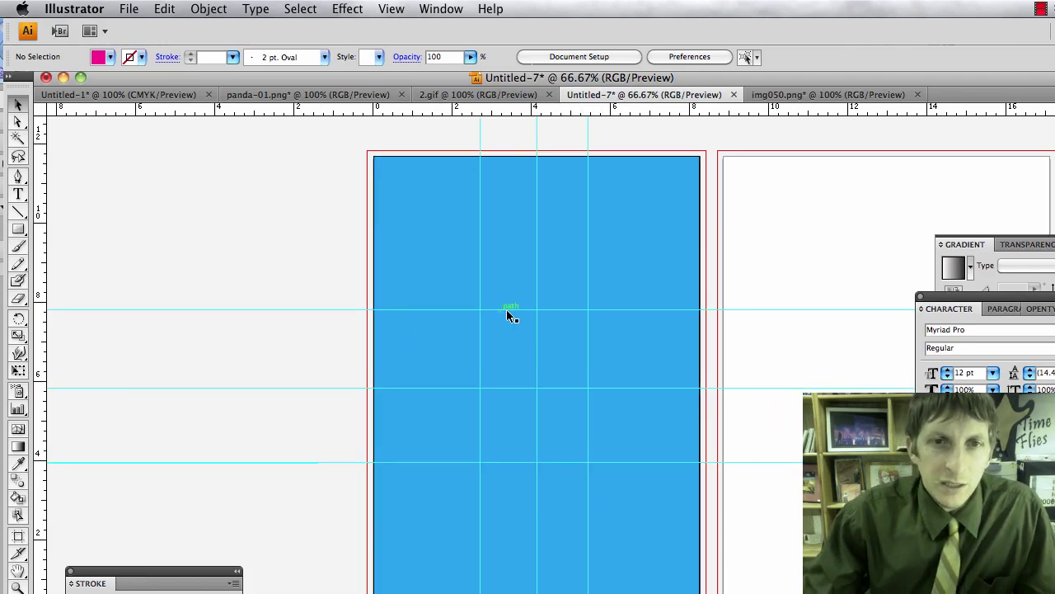
left_click(506, 311)
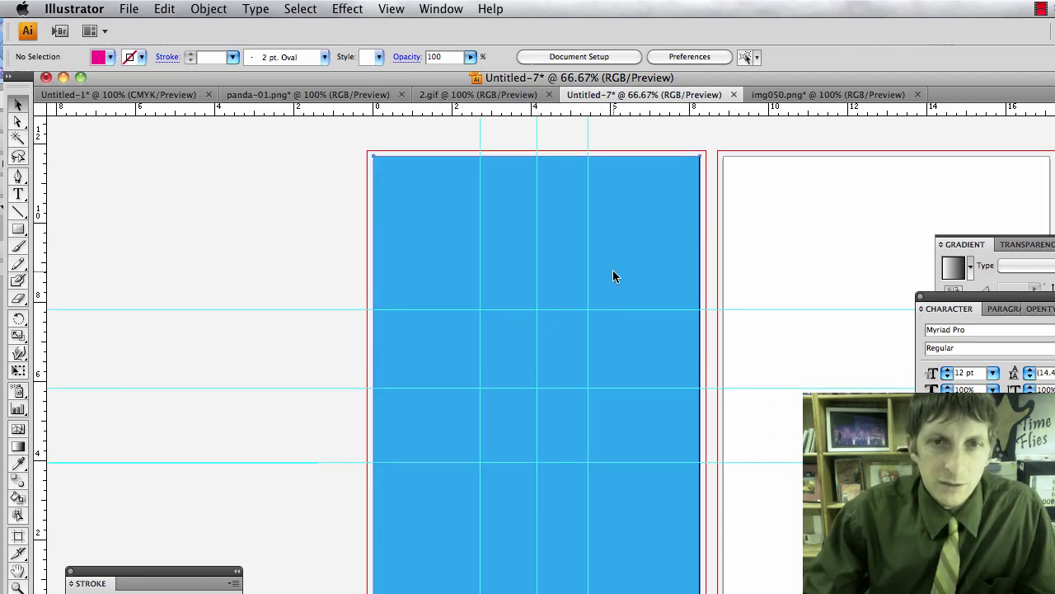
left_click(390, 9)
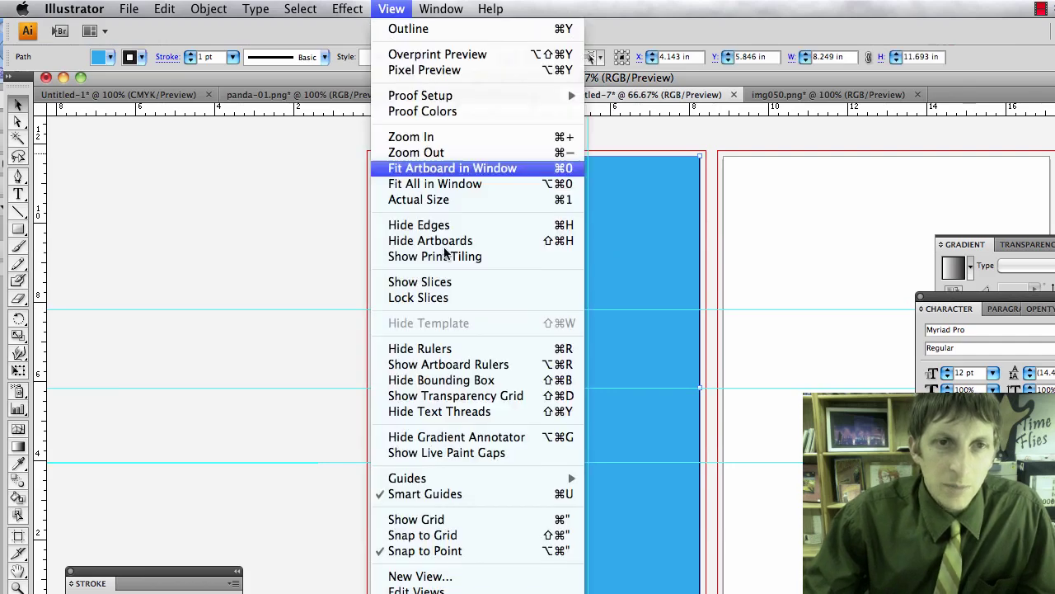
left_click(474, 519)
left_click(354, 198)
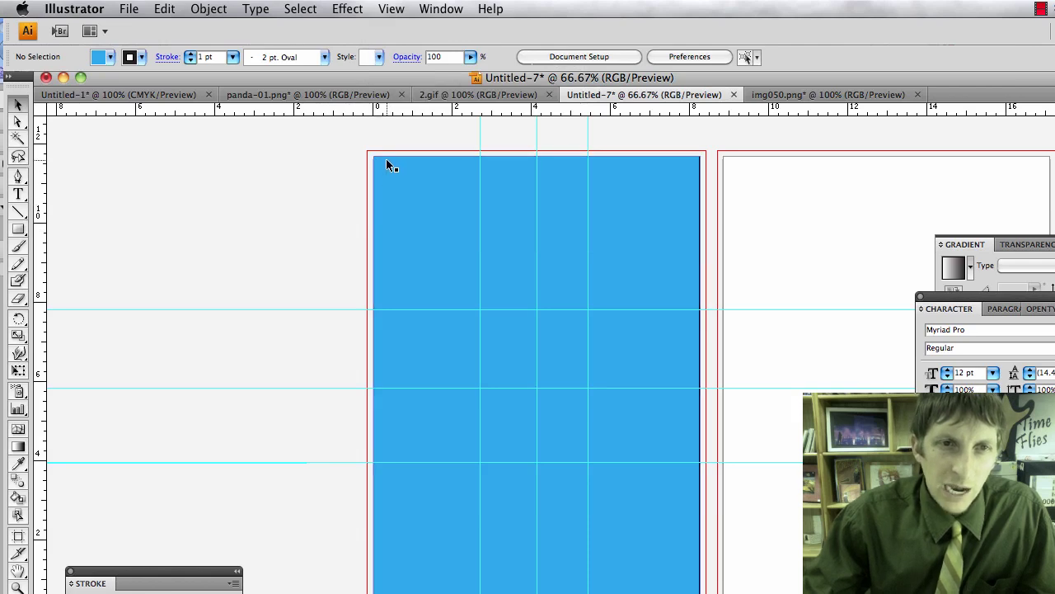
scroll(363, 201, "up", 3)
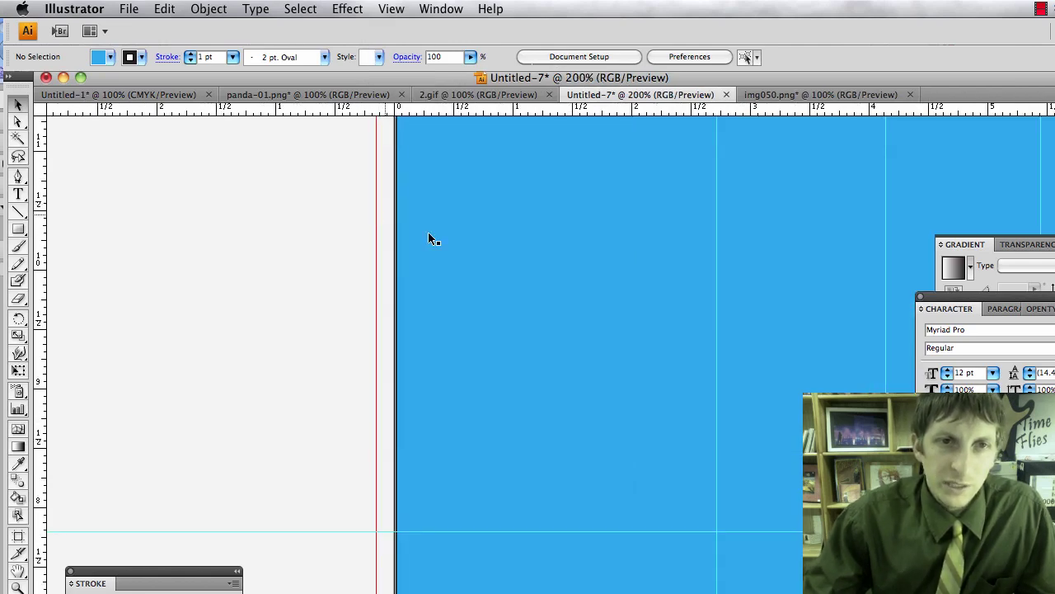
scroll(422, 260, "up", 2)
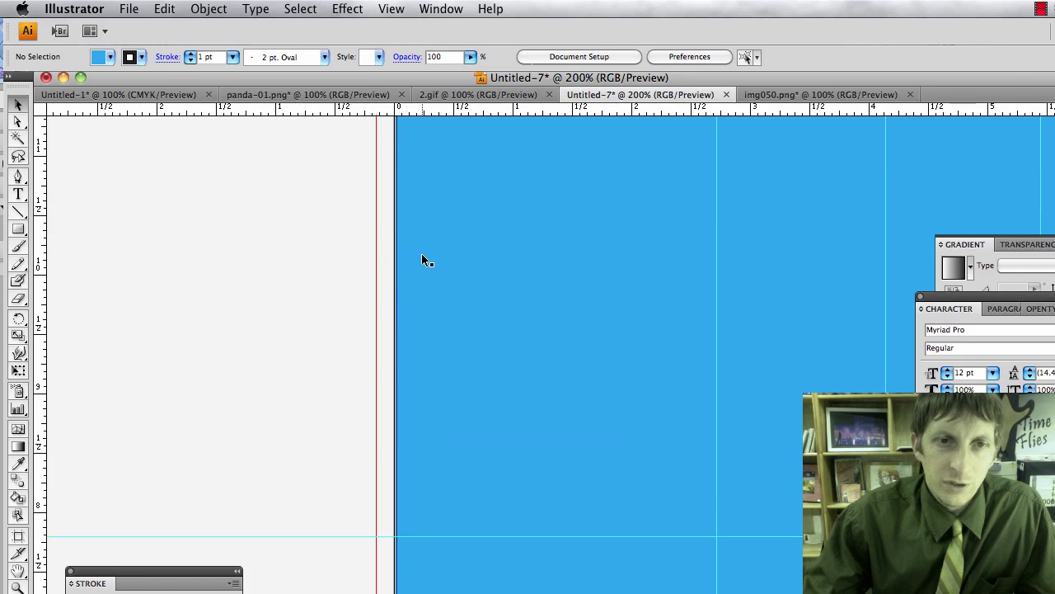
scroll(422, 253, "down", 2)
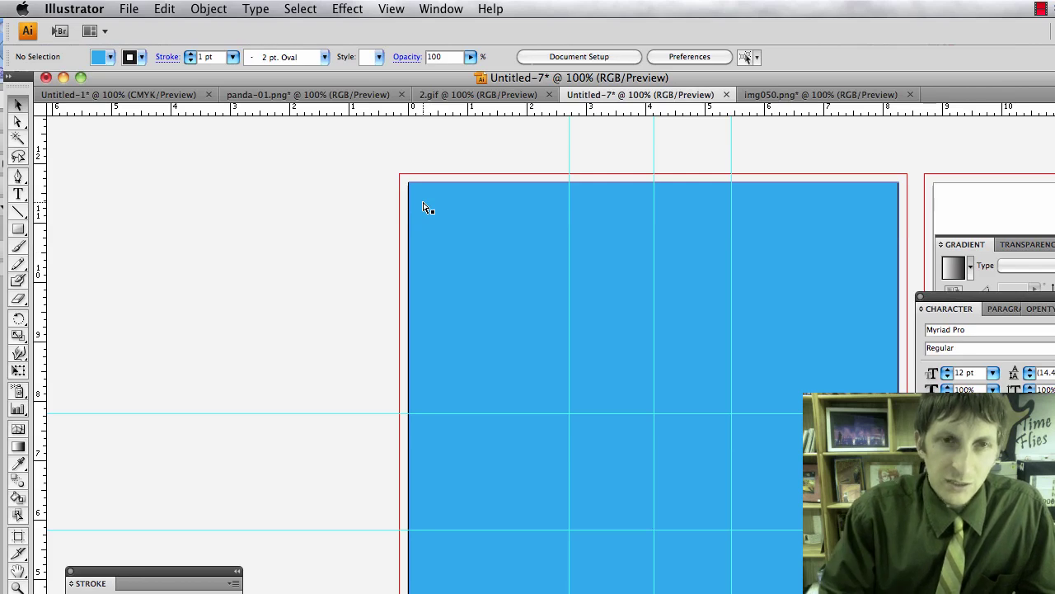
Step: Create a 0.5 in wide rectangle and move it to the page's top-left corner
left_click(24, 229)
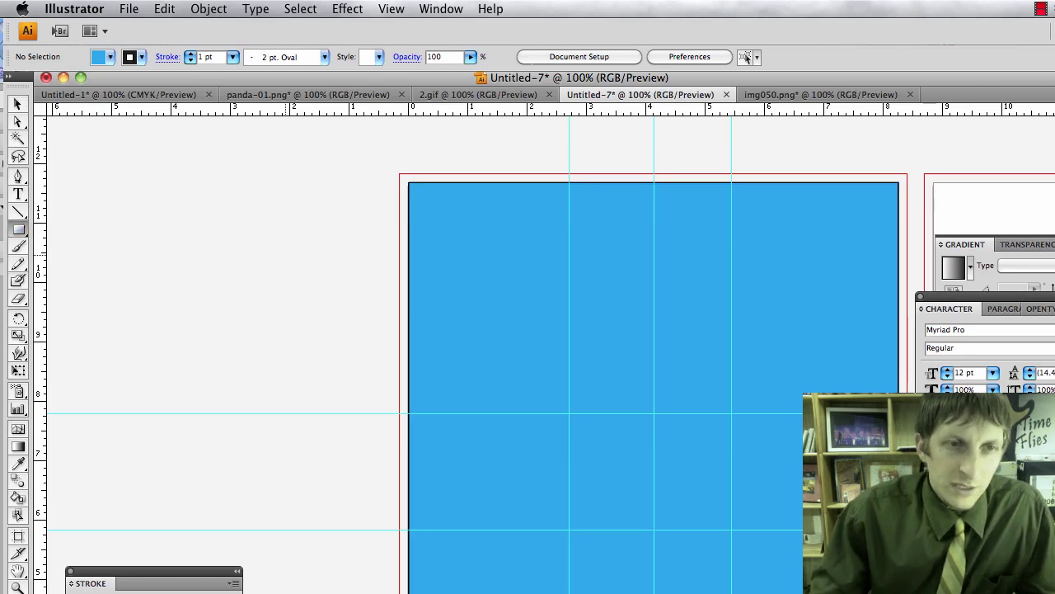
left_click(284, 255)
type(".")
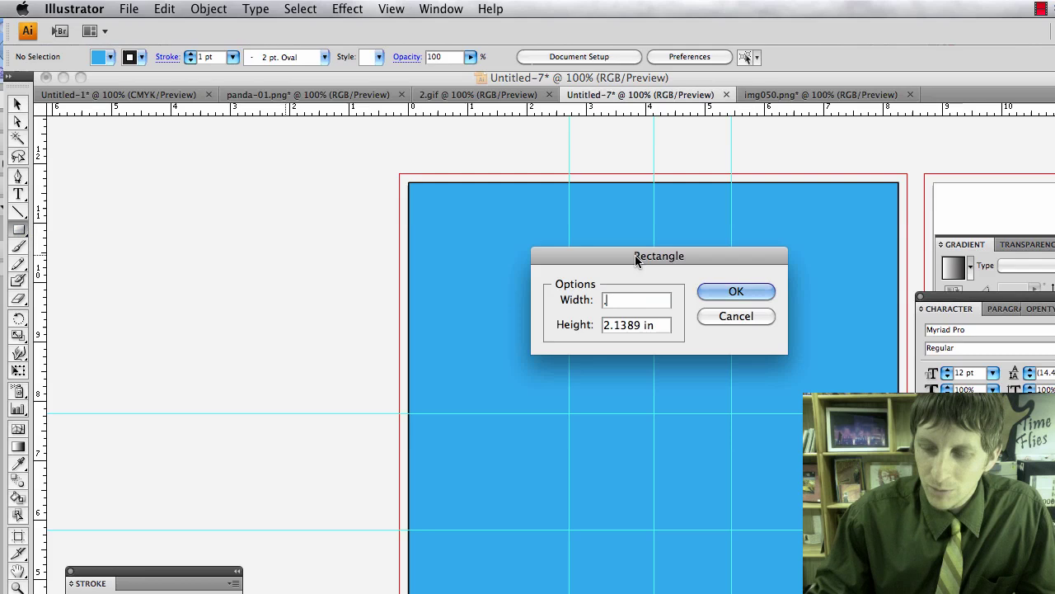
type("5")
key("Return")
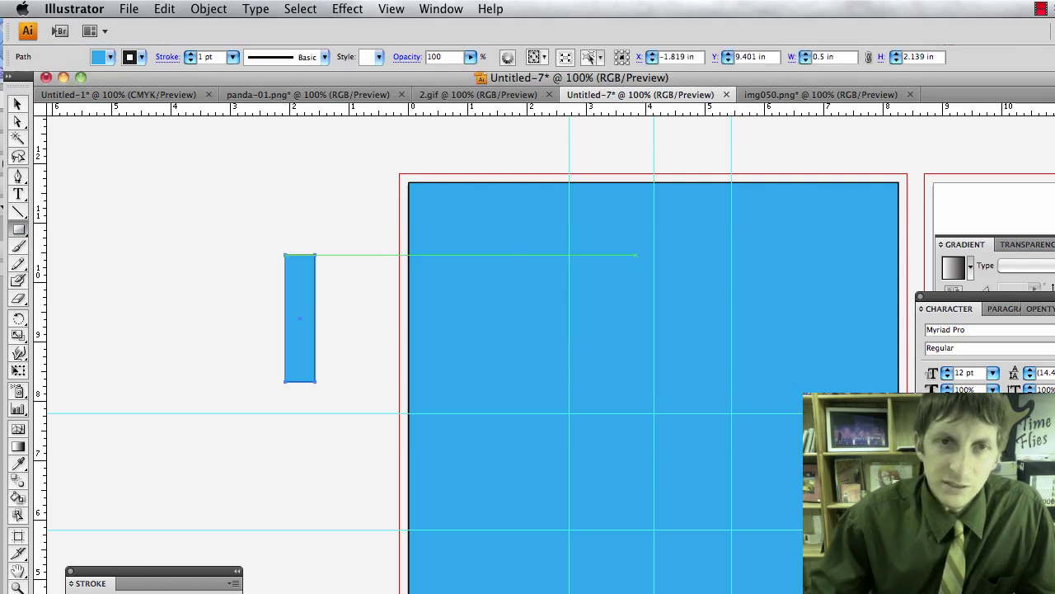
key("v")
left_click_drag(292, 337, 417, 267)
left_click(451, 301, "shift")
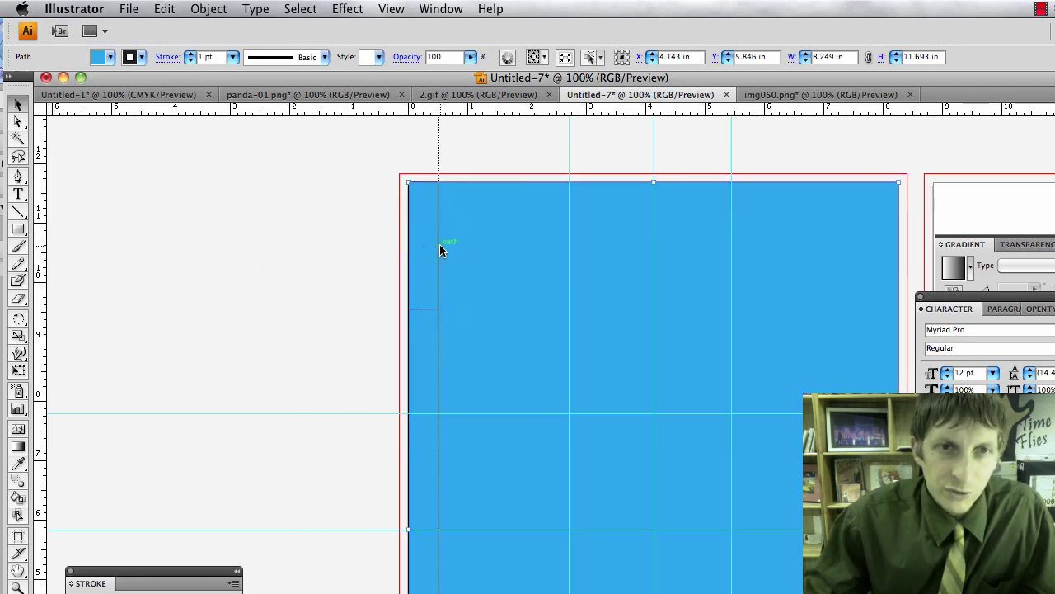
key("super+shift+a")
left_click(417, 221)
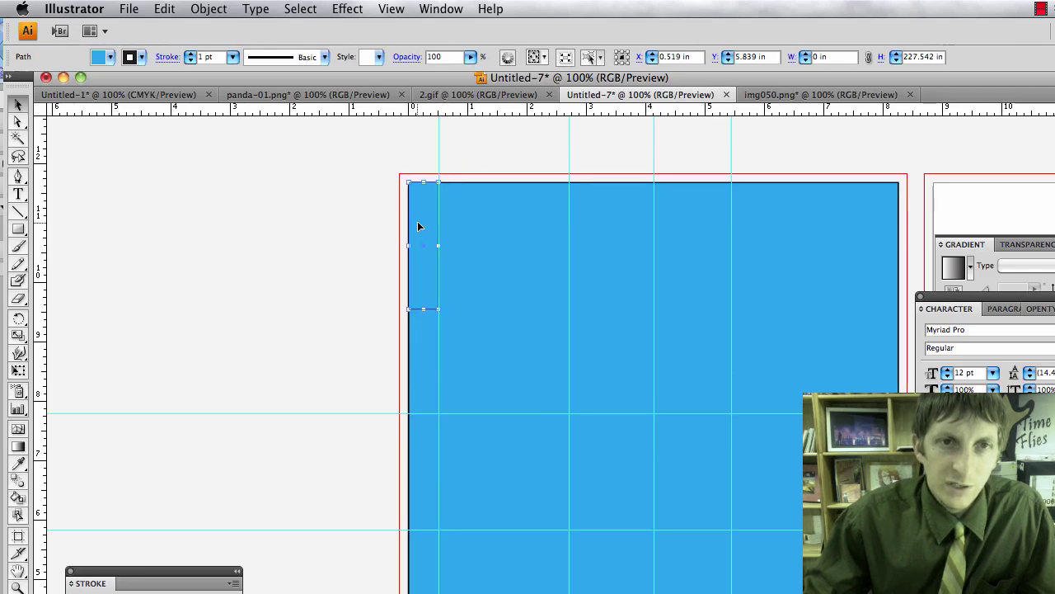
Step: Lay the rectangle horizontal at the top-left corner and drag a horizontal guide to its bottom edge
left_click_drag(443, 314, 527, 214)
key("super+z")
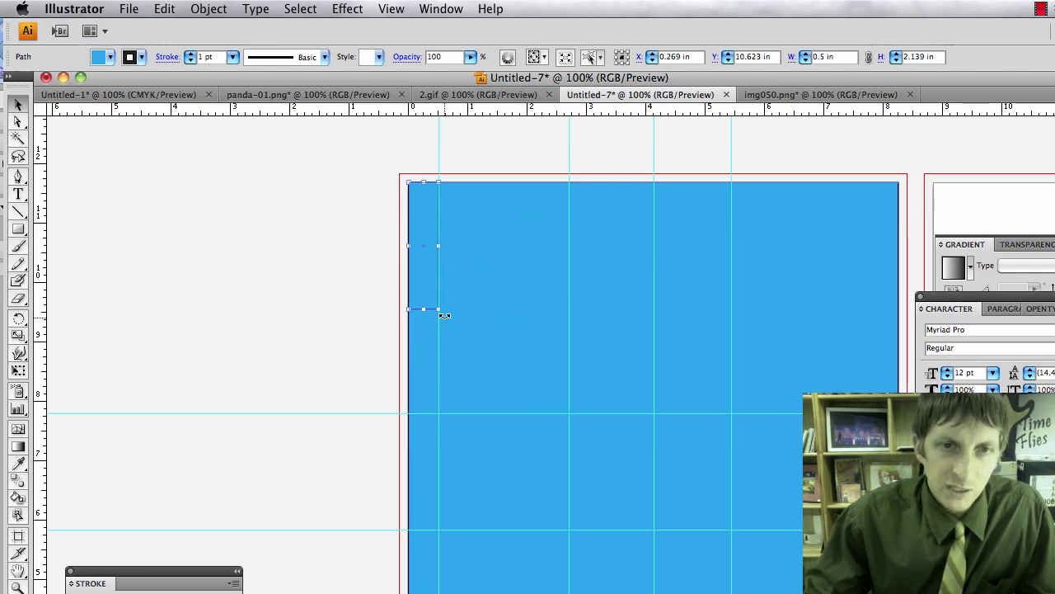
left_click_drag(443, 314, 510, 198)
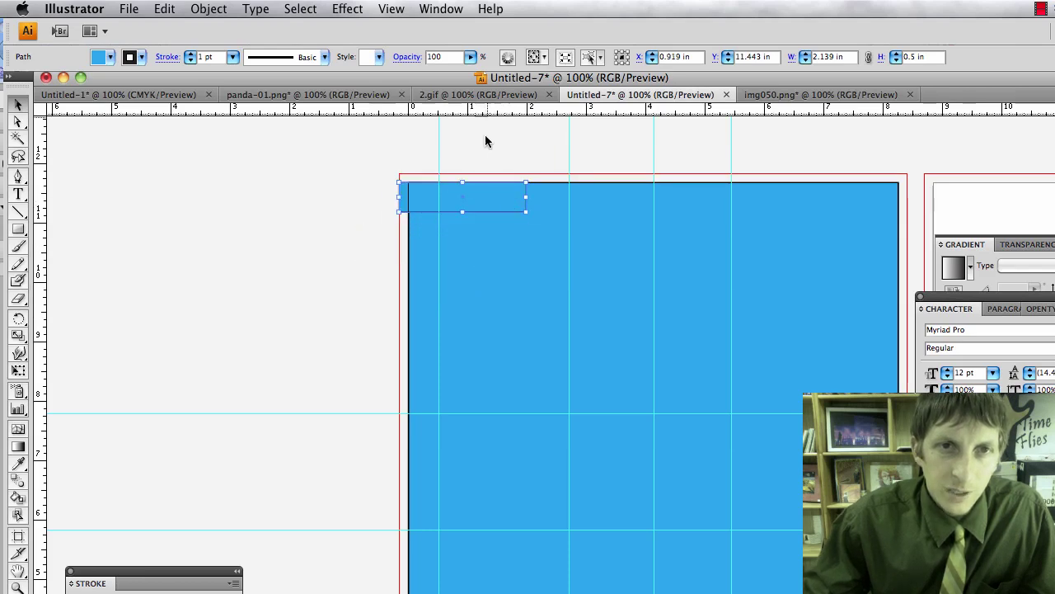
left_click_drag(485, 110, 301, 318)
left_click(348, 187)
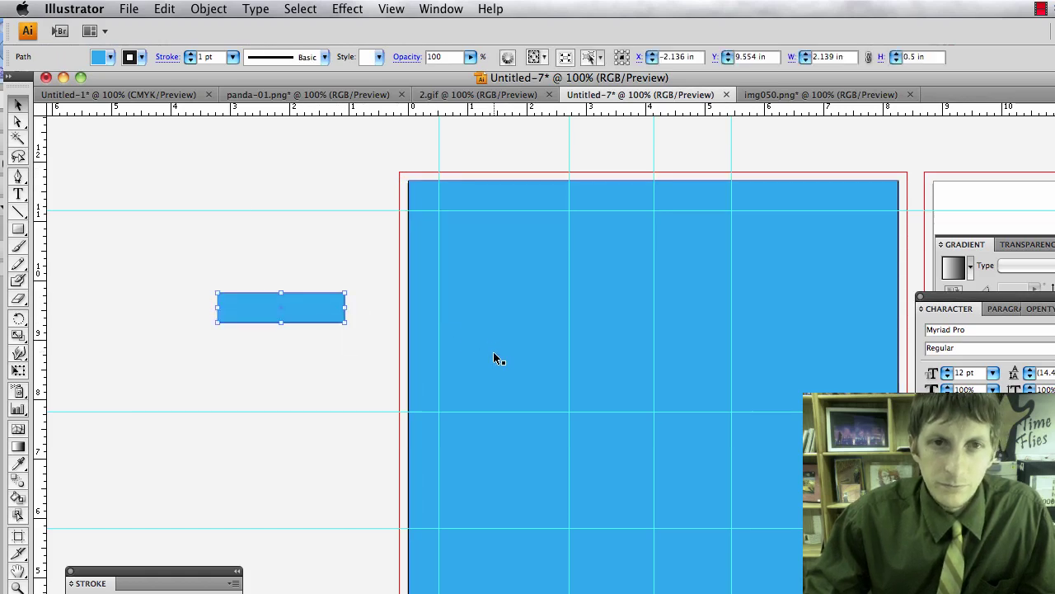
Step: Delete the small measuring rectangle, then select a vertical guide on the page
scroll(495, 355, "down", 1)
scroll(329, 356, "down", 10)
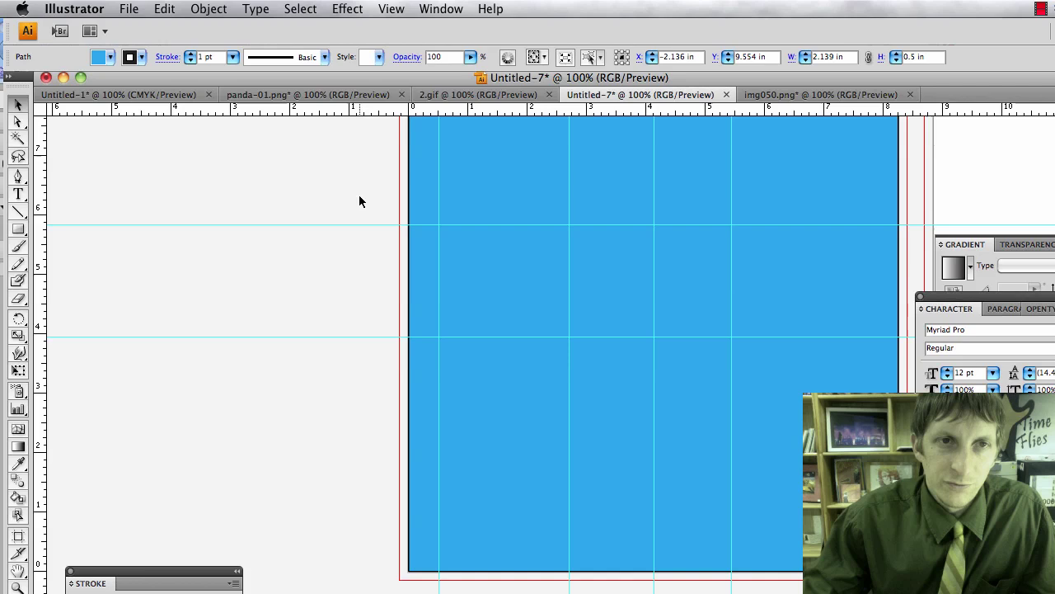
scroll(359, 201, "up", 8)
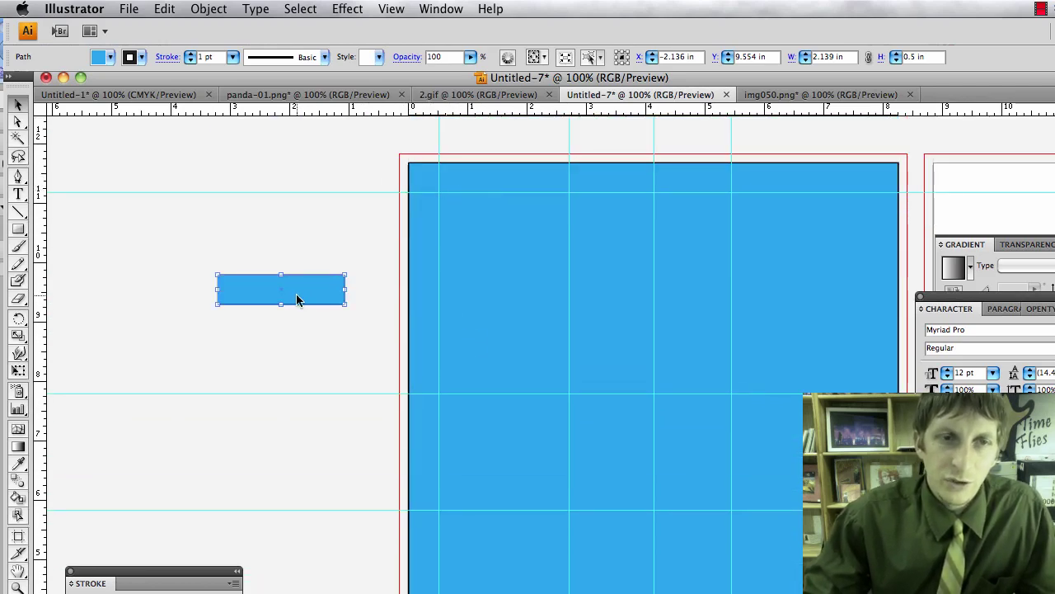
key("Delete")
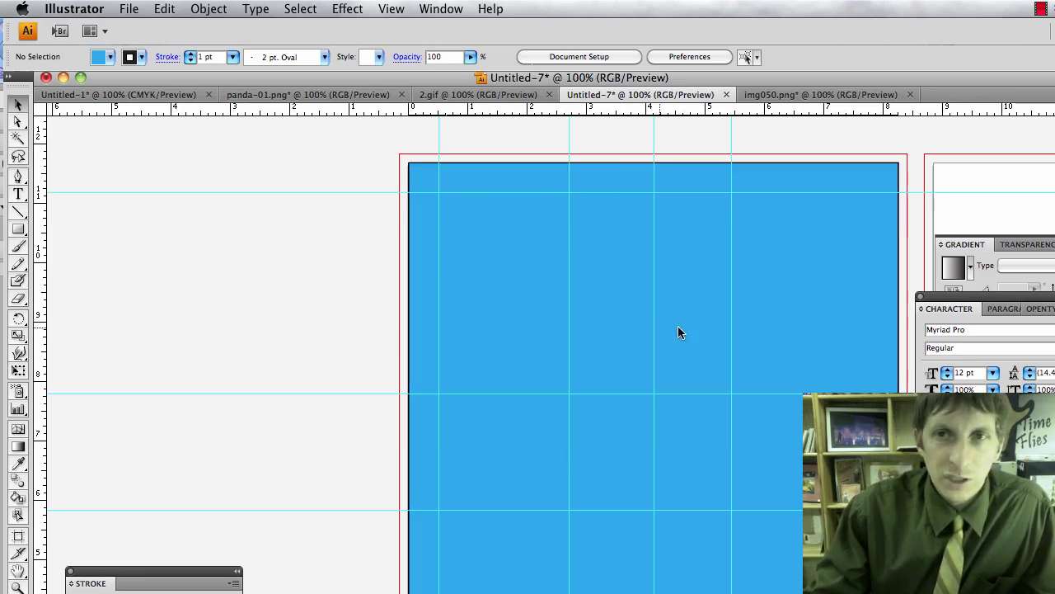
left_click(861, 330)
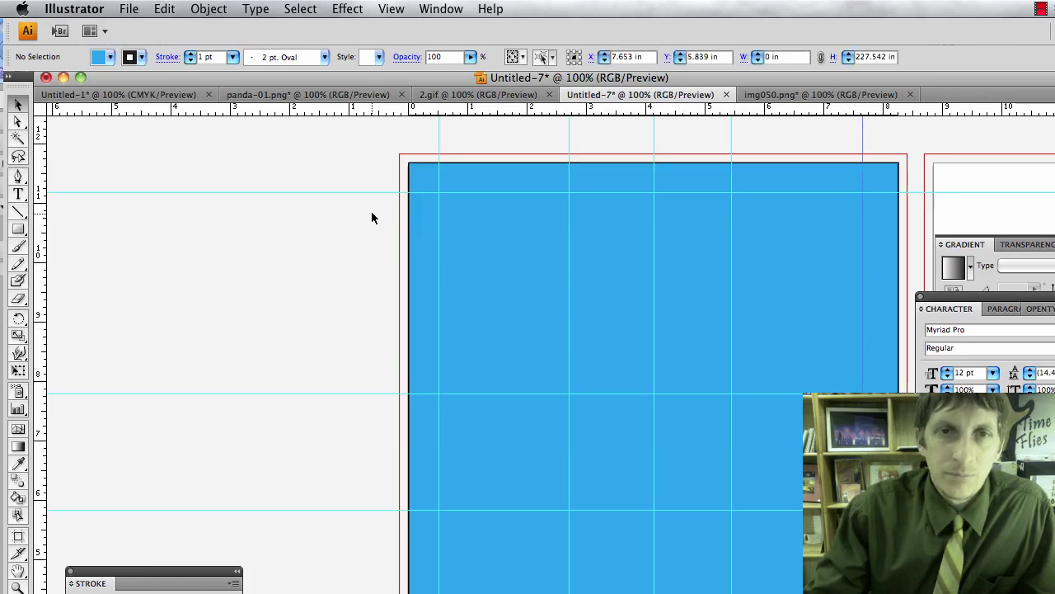
left_click(281, 235)
scroll(365, 306, "down", 2)
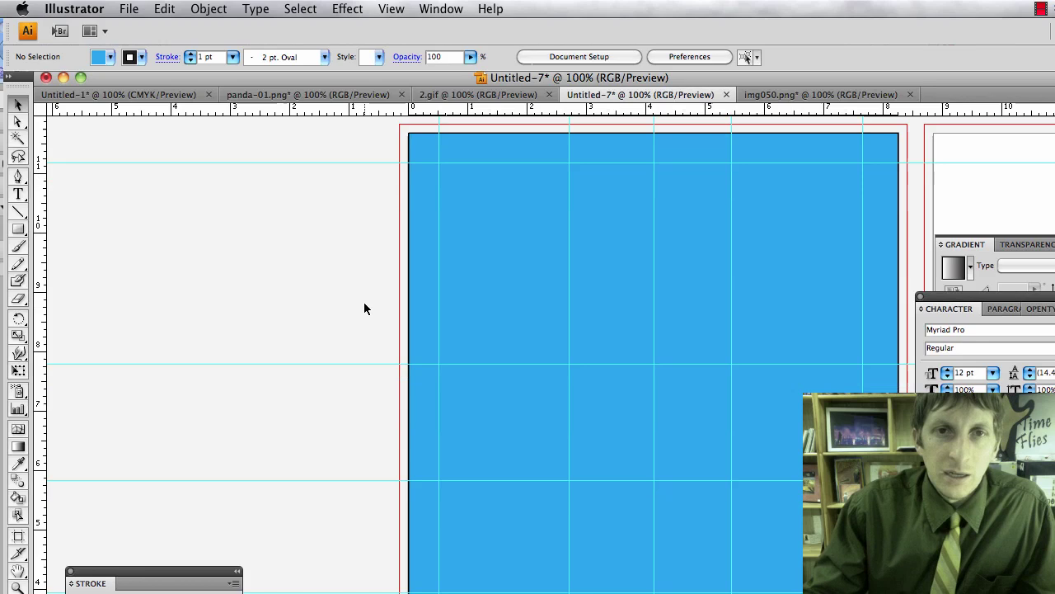
scroll(366, 308, "down", 1)
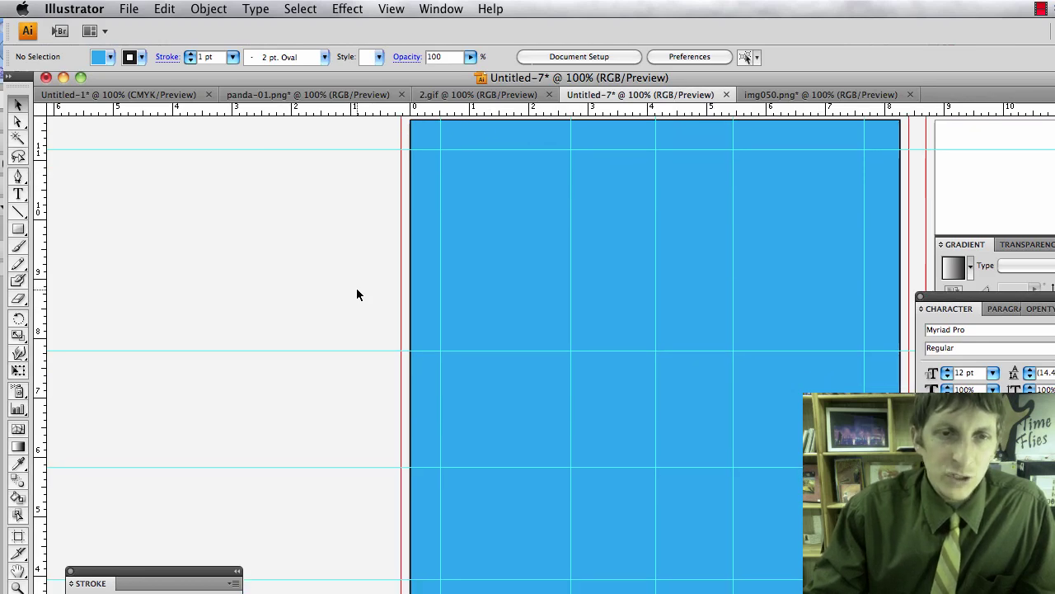
scroll(327, 263, "up", 1)
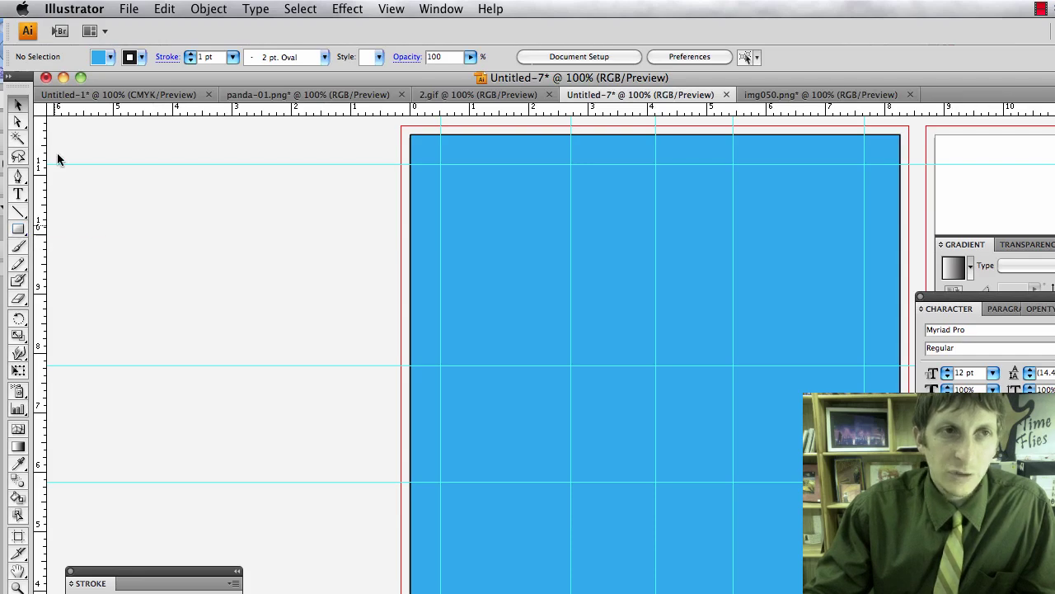
left_click(129, 9)
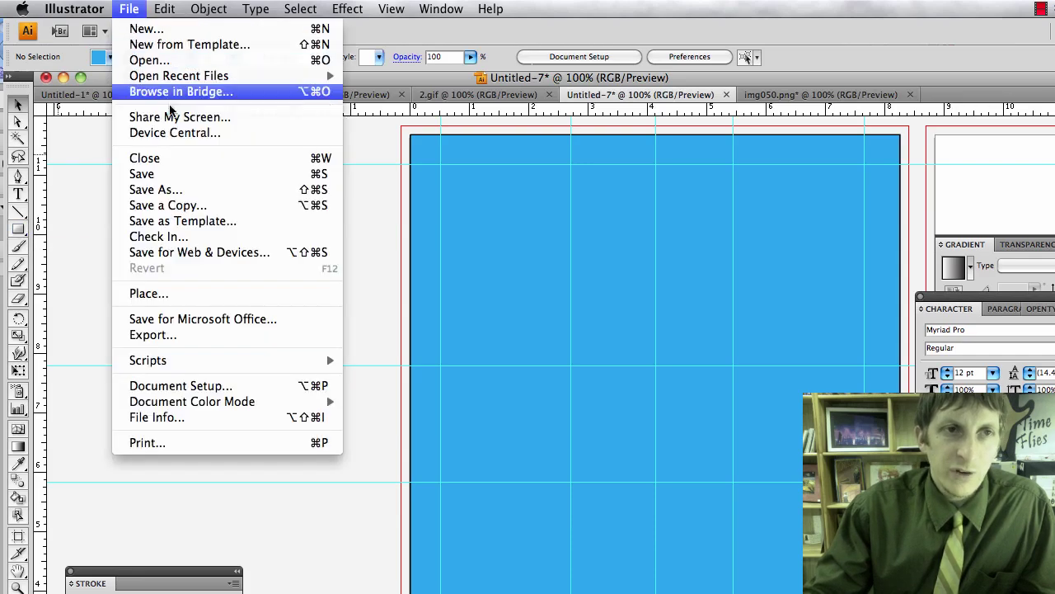
left_click(189, 296)
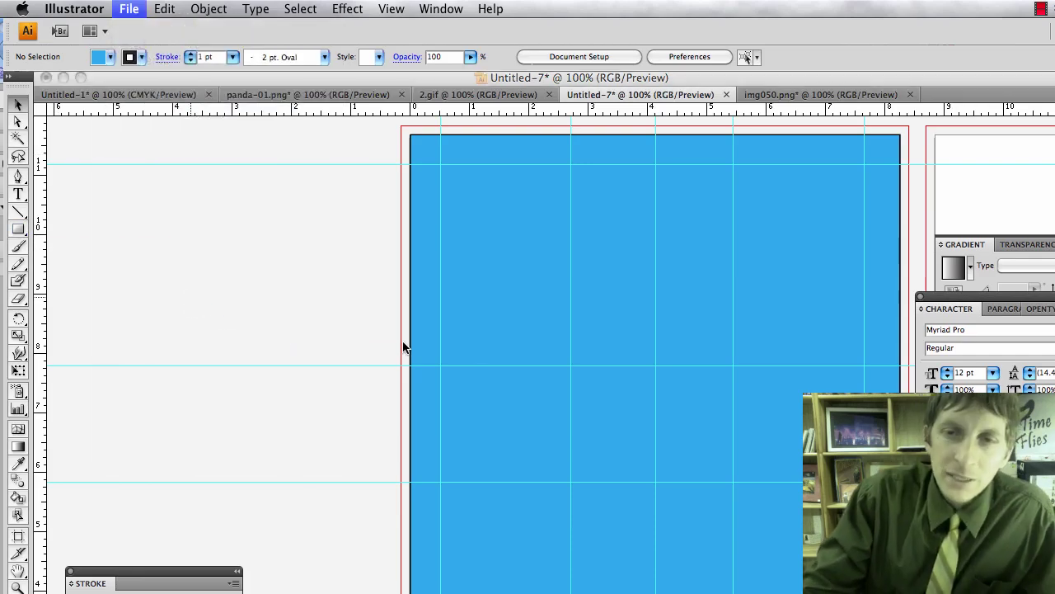
left_click(782, 458)
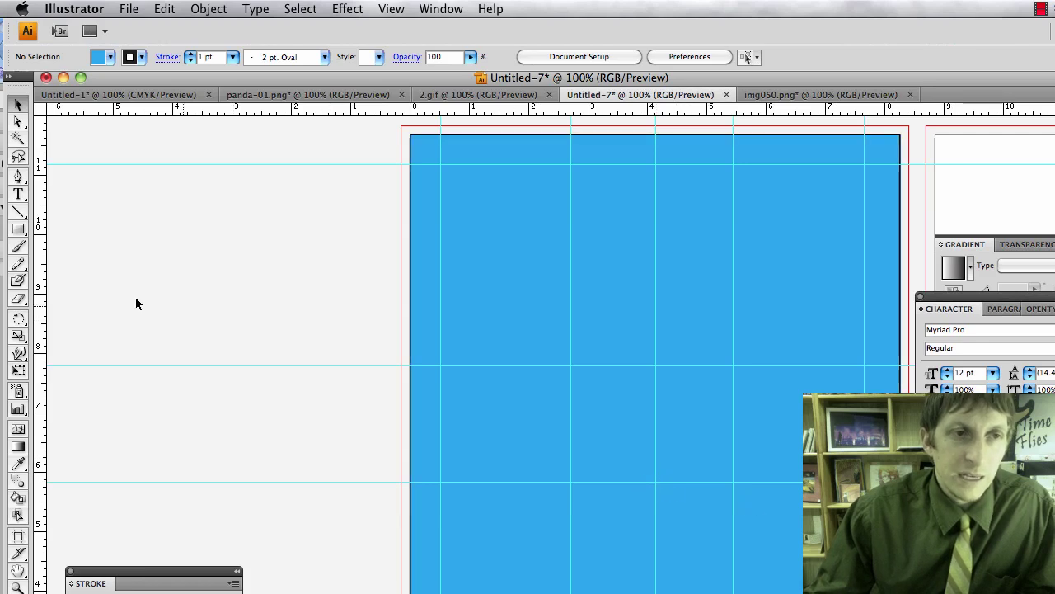
Step: Draw a header rectangle from the page's top-left corner down to the guide and fill it light tan
left_click(17, 232)
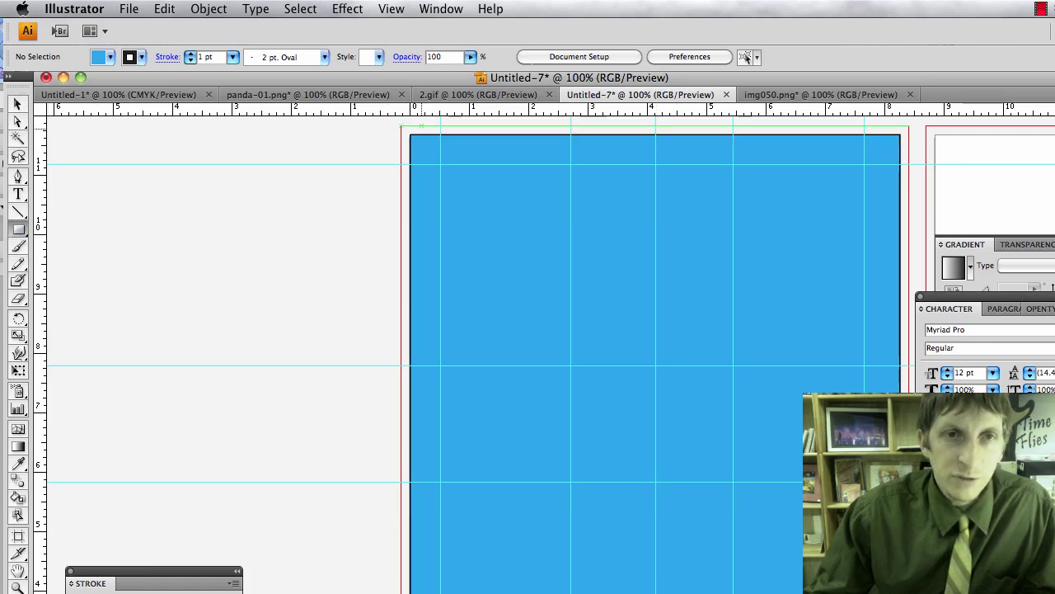
left_click_drag(410, 133, 900, 448)
left_click(98, 56)
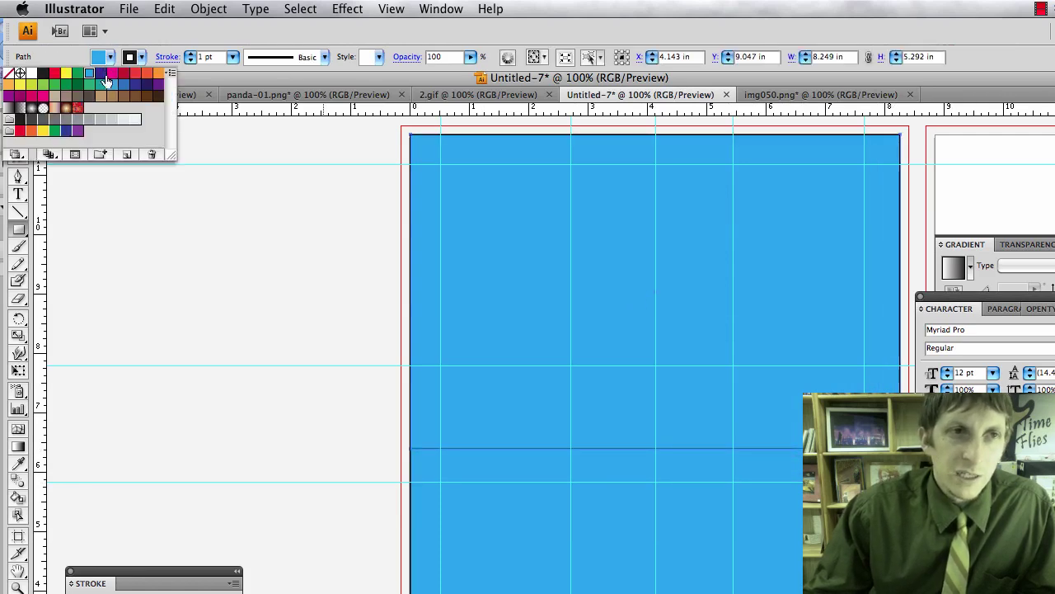
left_click(122, 97)
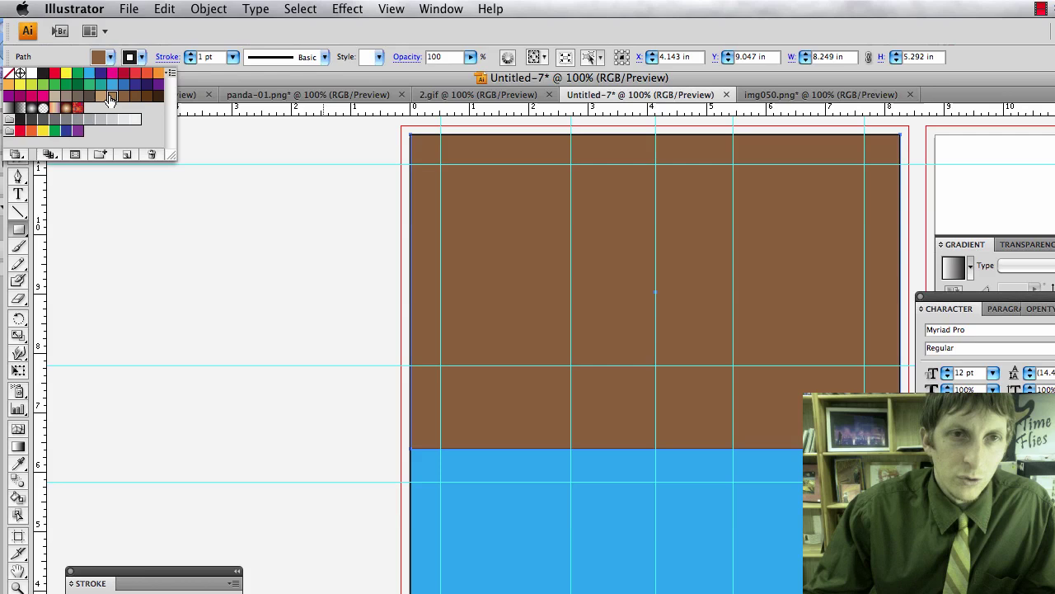
left_click(110, 97)
left_click(101, 97)
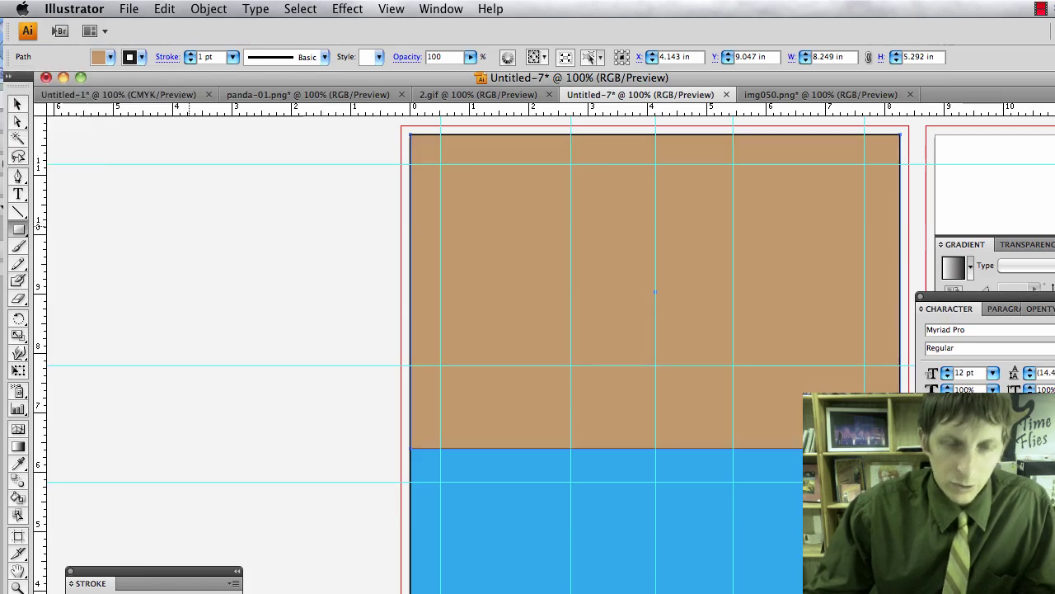
left_click(404, 278)
Step: Select the blue full-page background rectangle and delete it
left_click(529, 360)
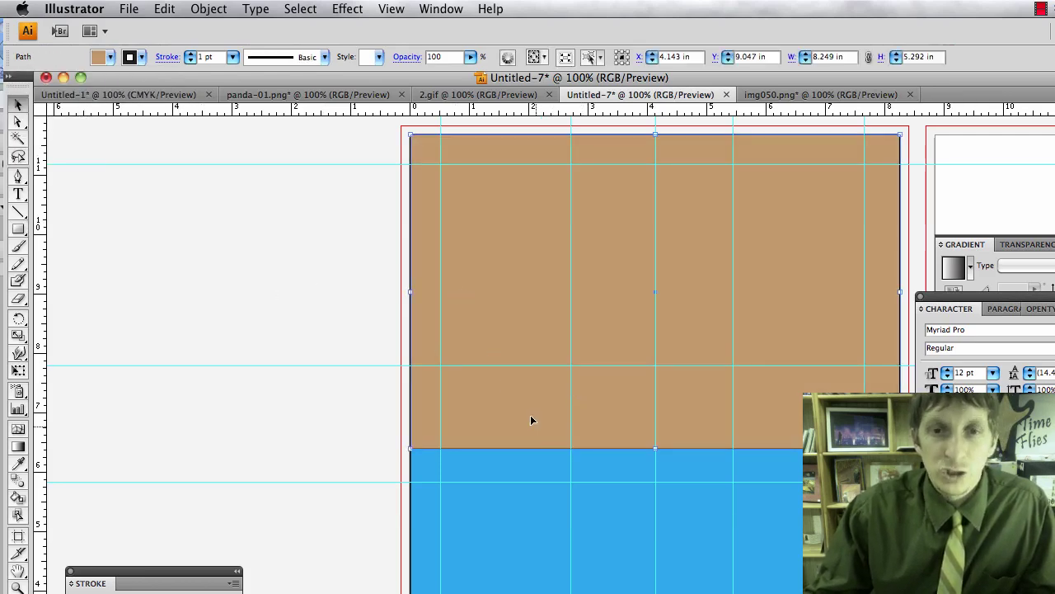
left_click(338, 400)
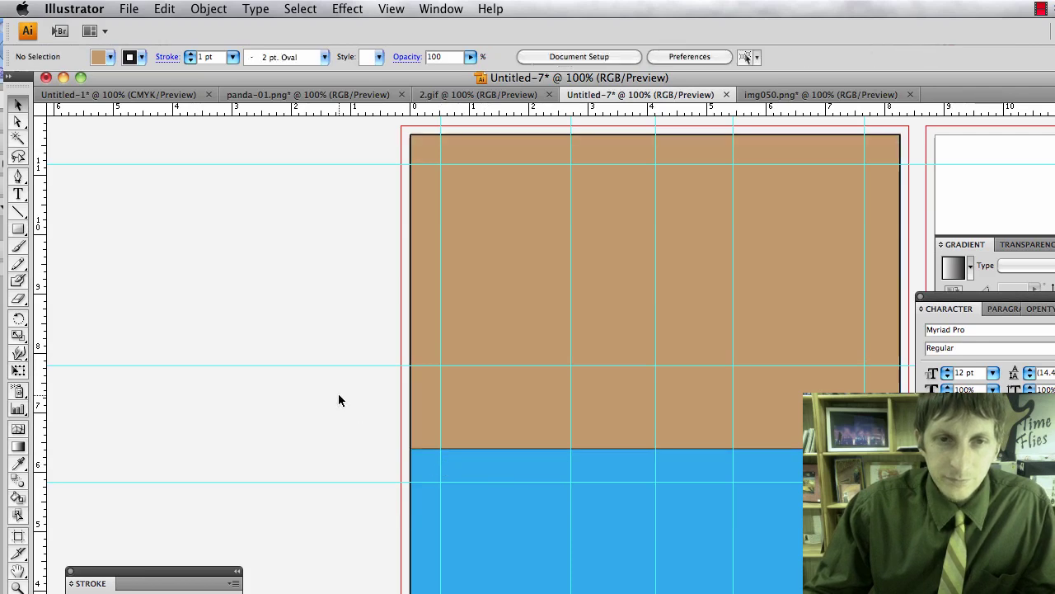
scroll(339, 394, "down", 3)
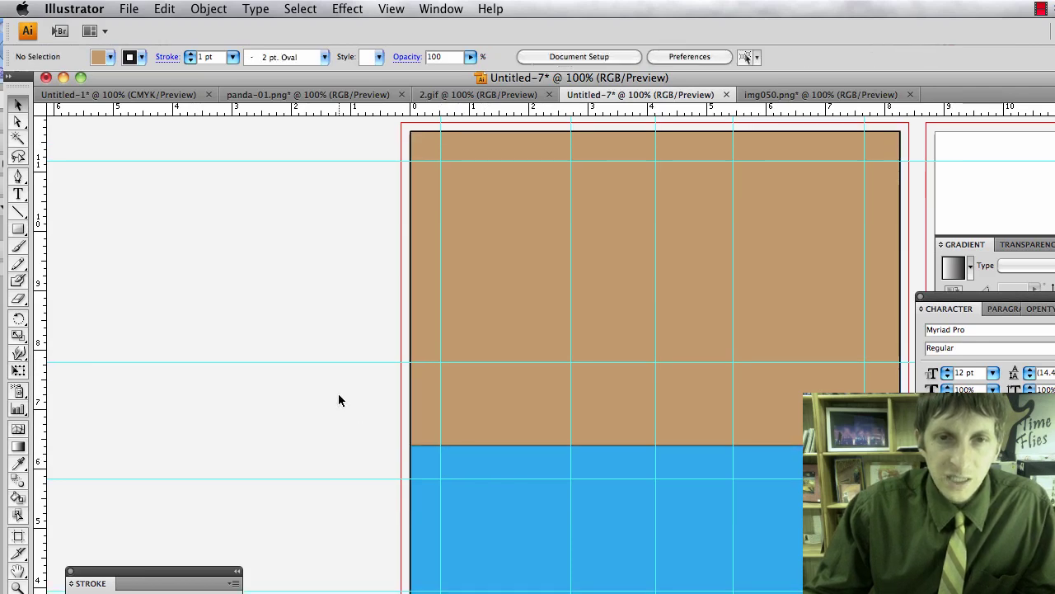
scroll(476, 504, "down", 5)
left_click(478, 486)
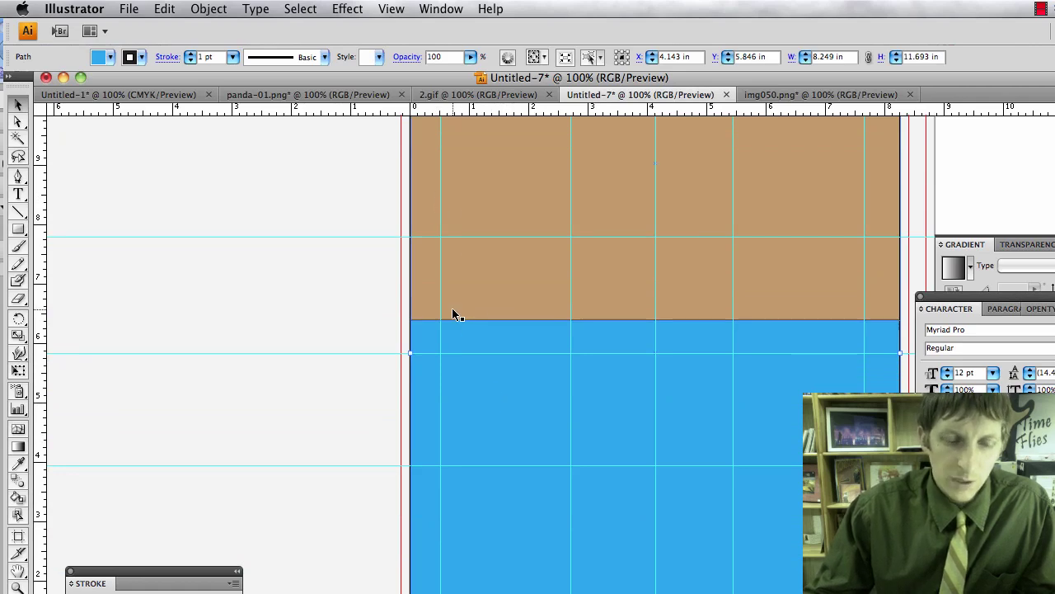
key("super+shift+bracketleft")
key("Delete")
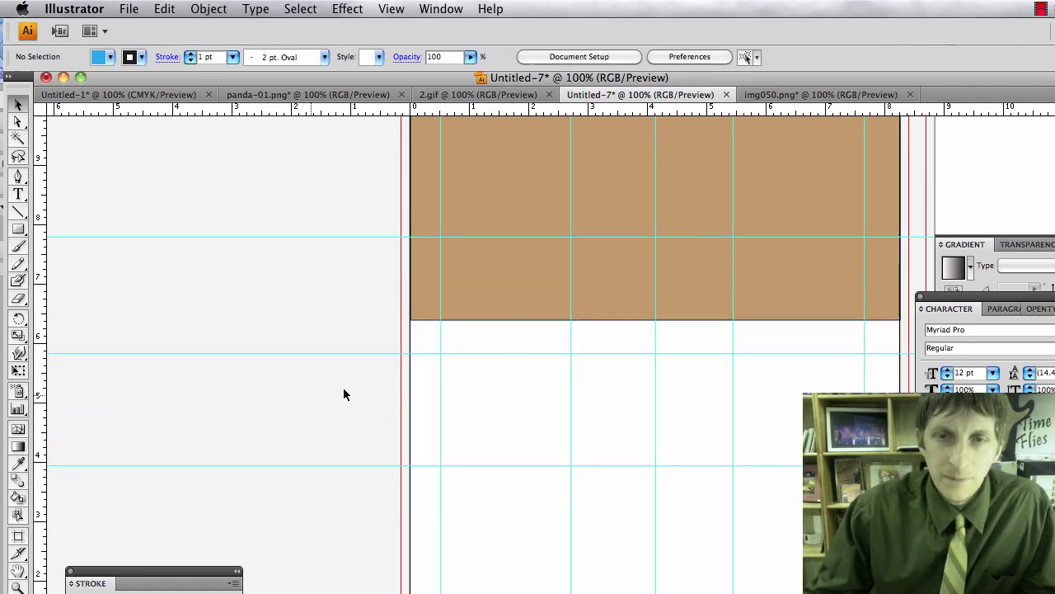
Step: Type 'Creative Title' as a 24 pt text line below the header panel
scroll(377, 394, "down", 1)
key("t")
left_click(457, 356)
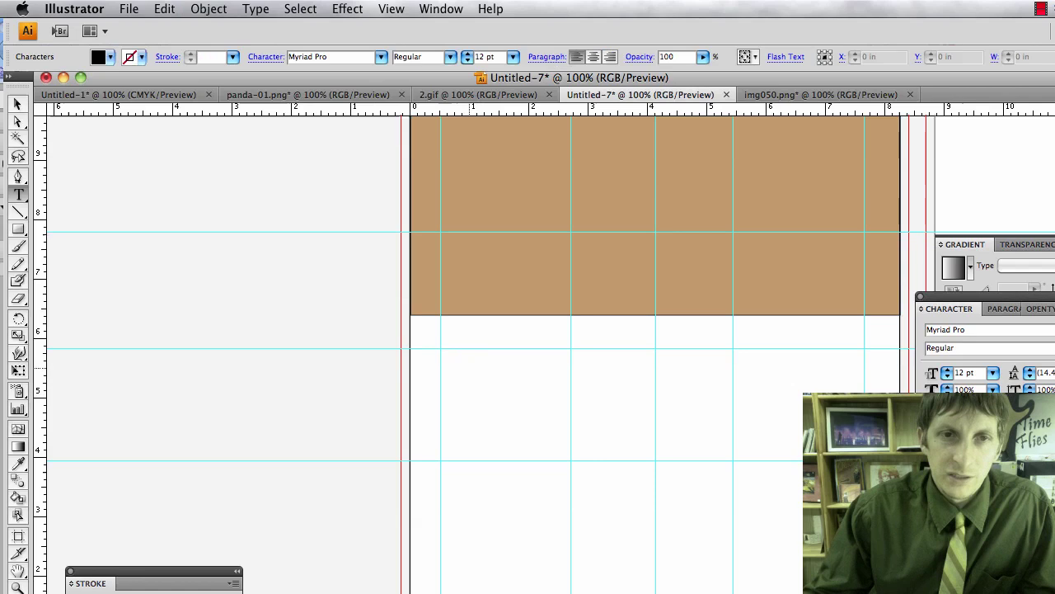
left_click(513, 56)
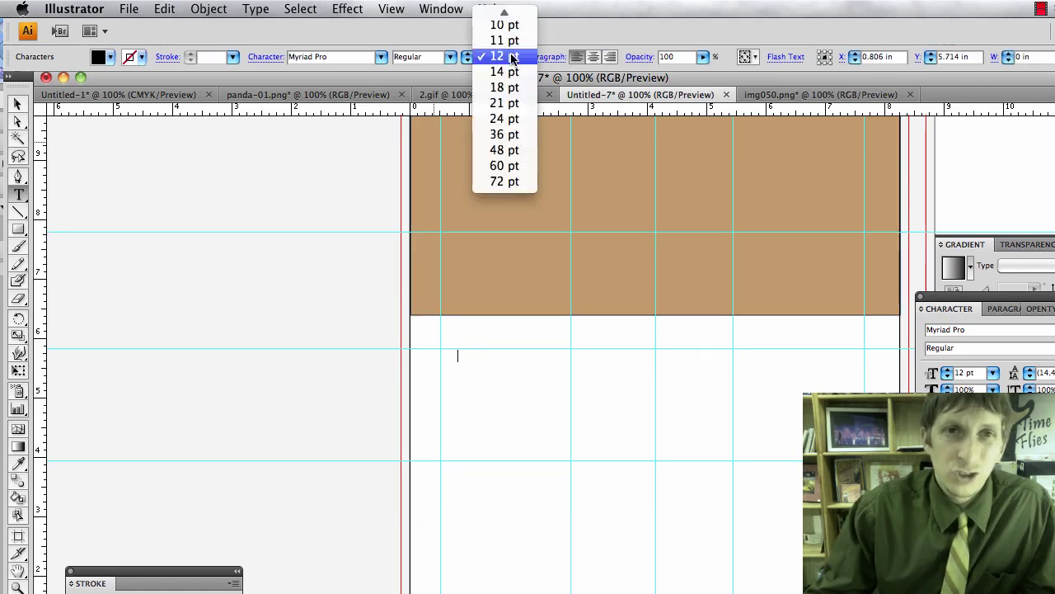
left_click(511, 121)
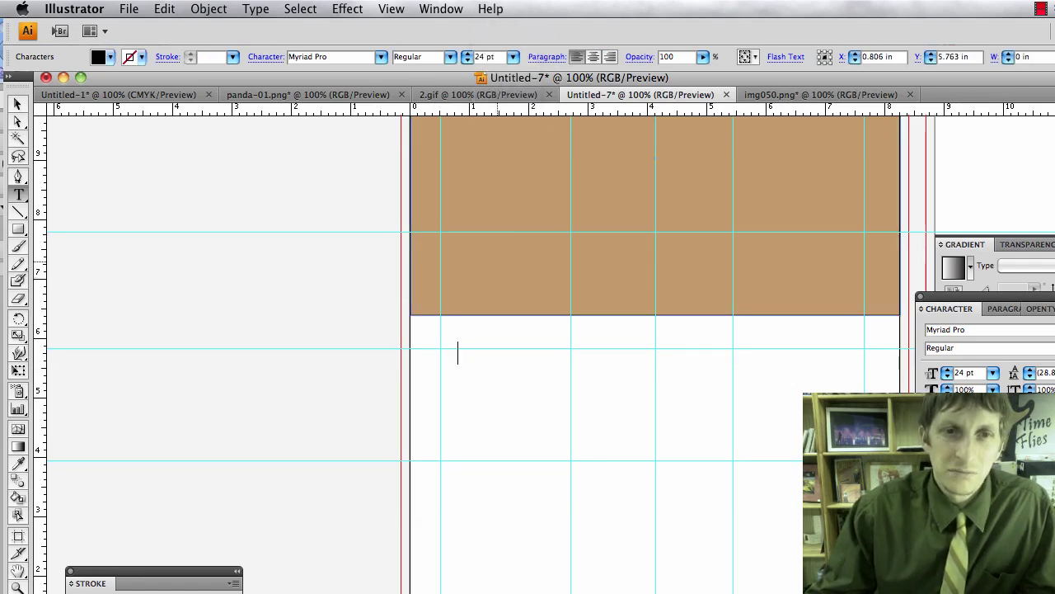
type("CREATE")
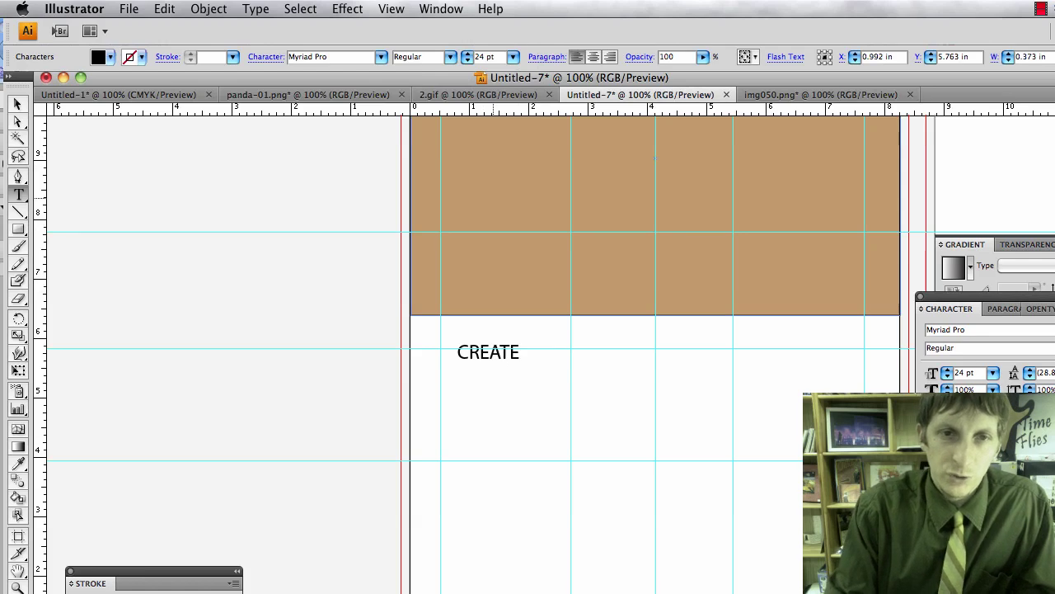
key("BackSpace")
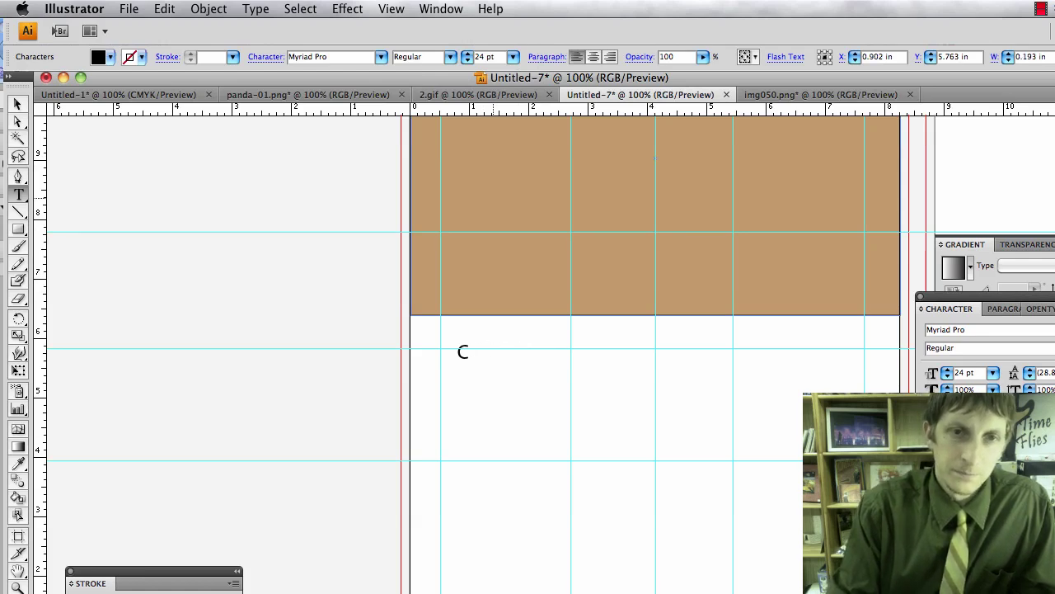
type("reative Title")
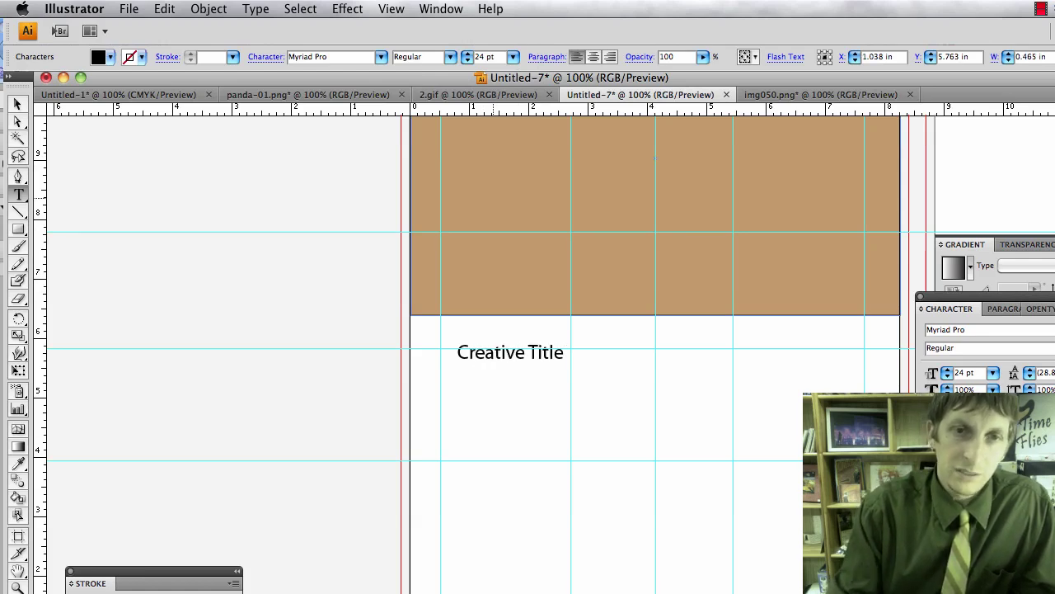
Step: Enlarge the title to 72 pt and drag it down below the brown header
key("super+a")
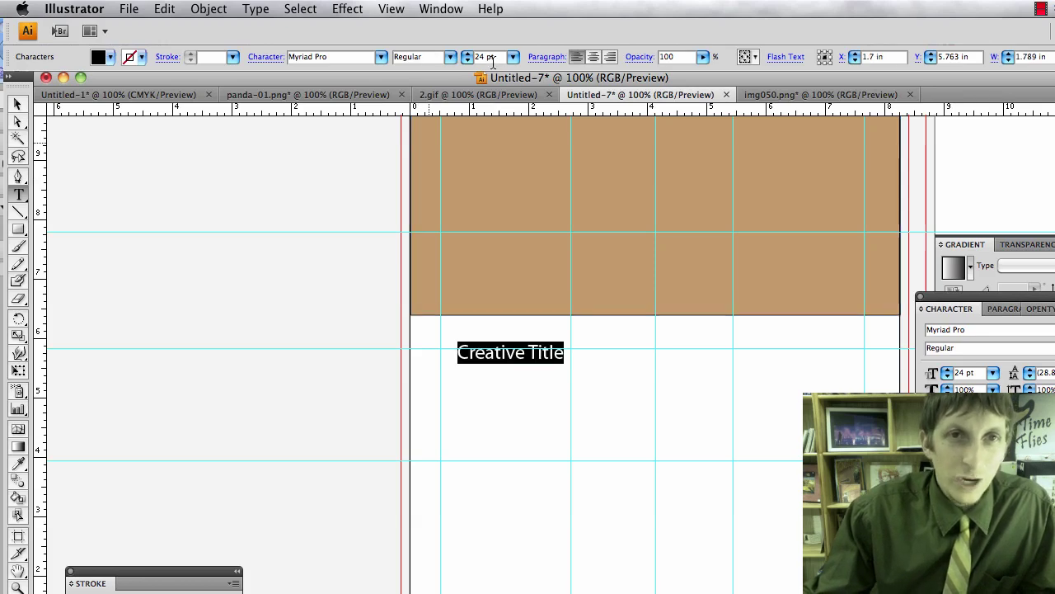
left_click(512, 57)
left_click(509, 120)
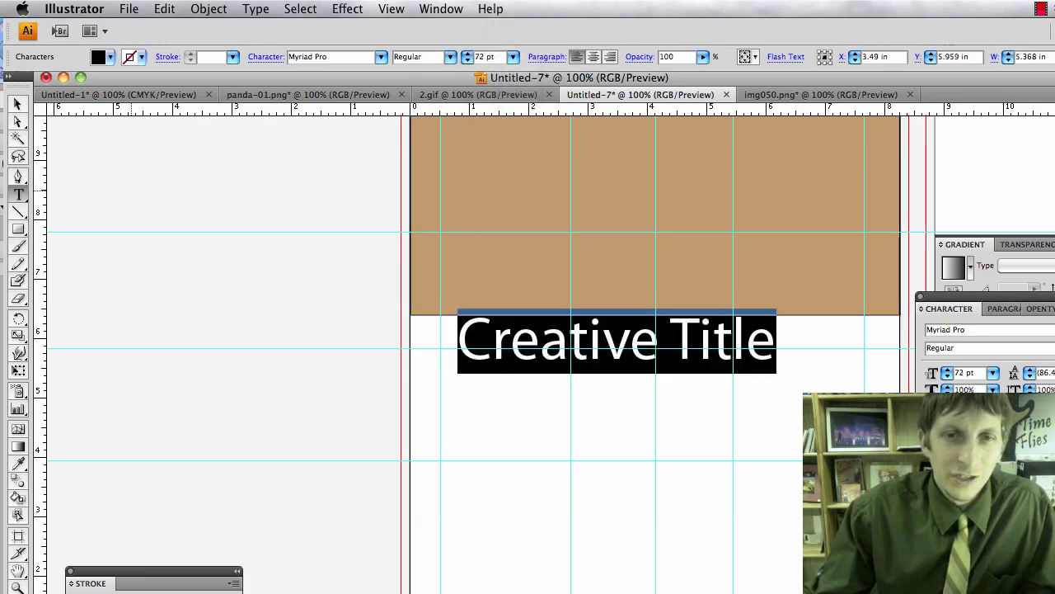
left_click(16, 105)
left_click(173, 263)
left_click_drag(520, 340, 565, 379)
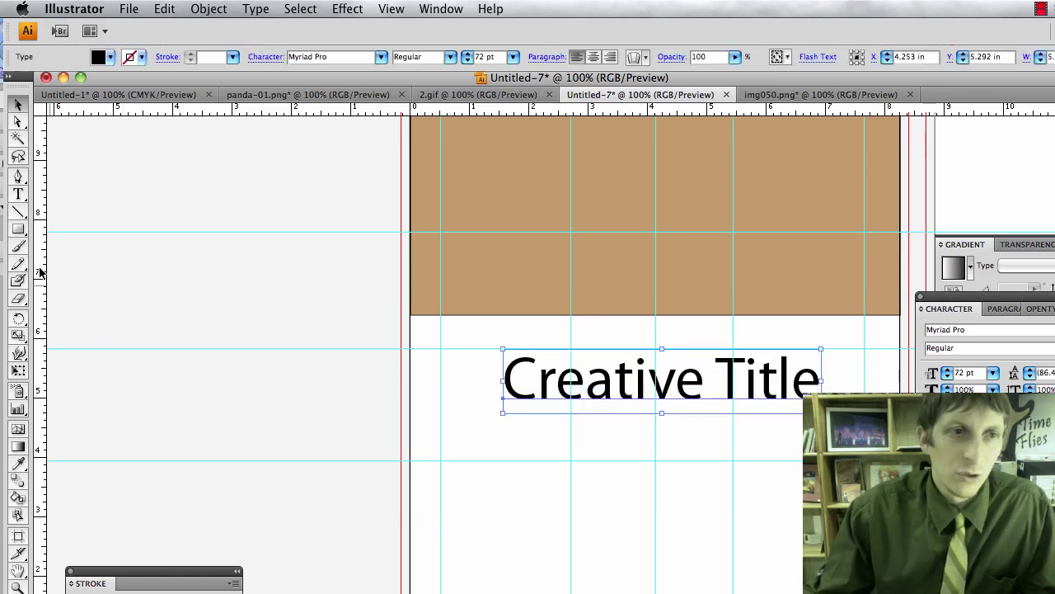
Step: Draw a thin black bar under the header and horizontally centre it with the title
left_click(17, 232)
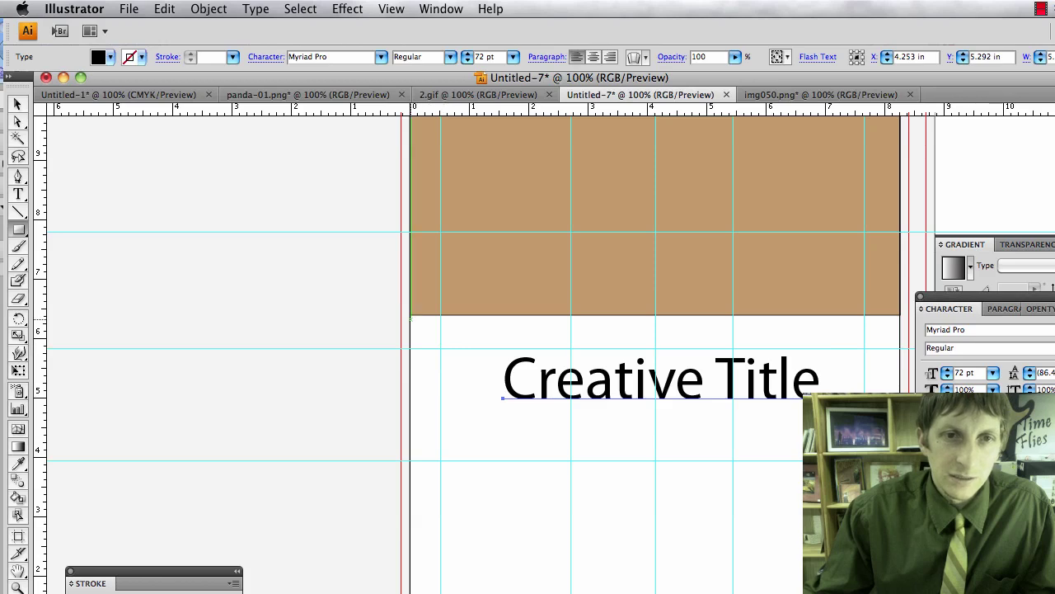
left_click_drag(410, 318, 900, 344)
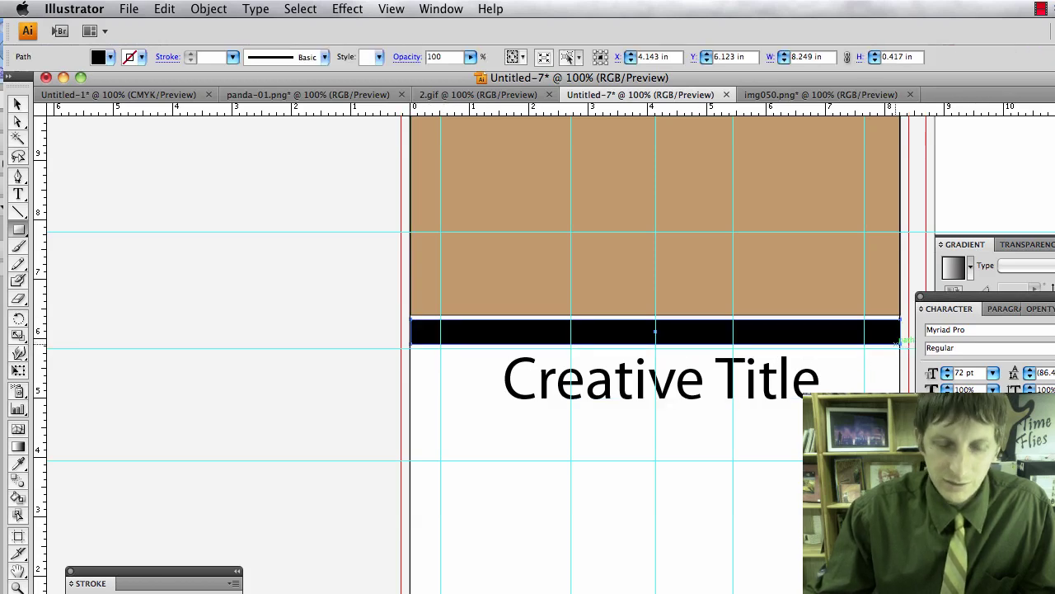
key("v")
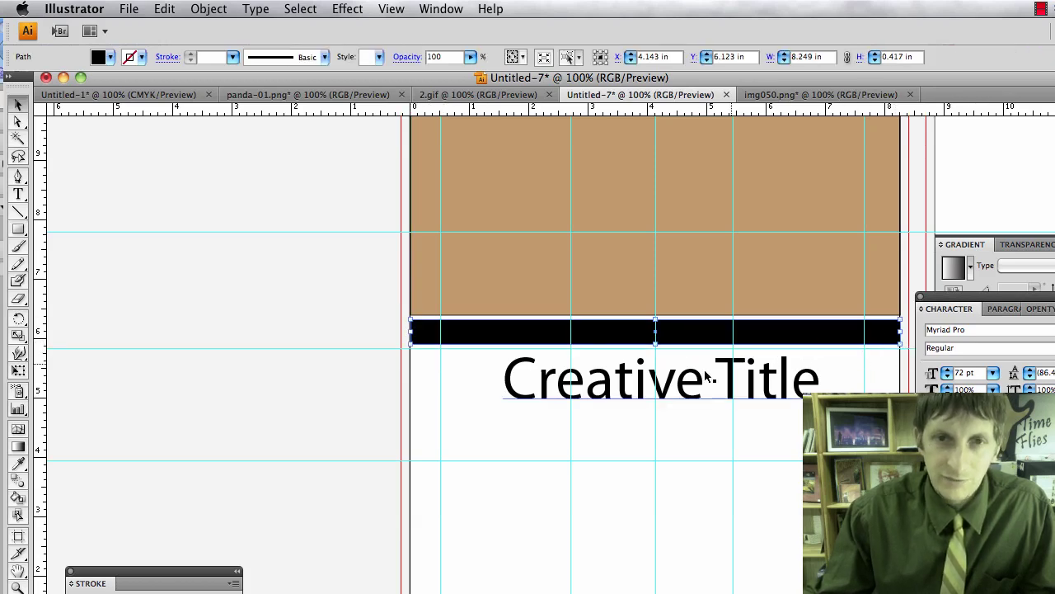
left_click(612, 392, "shift")
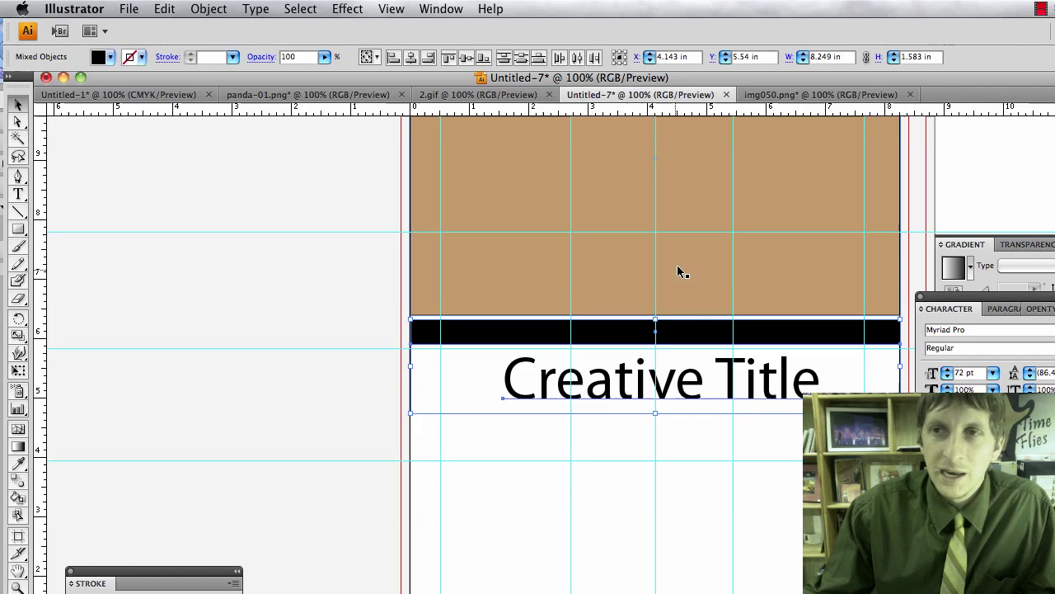
left_click(439, 9)
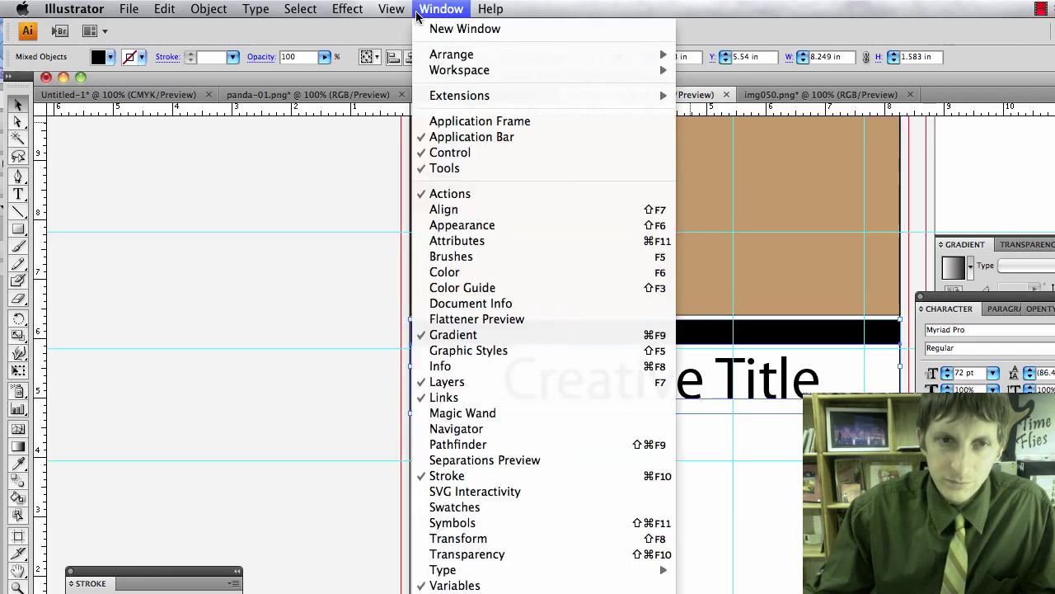
left_click(459, 210)
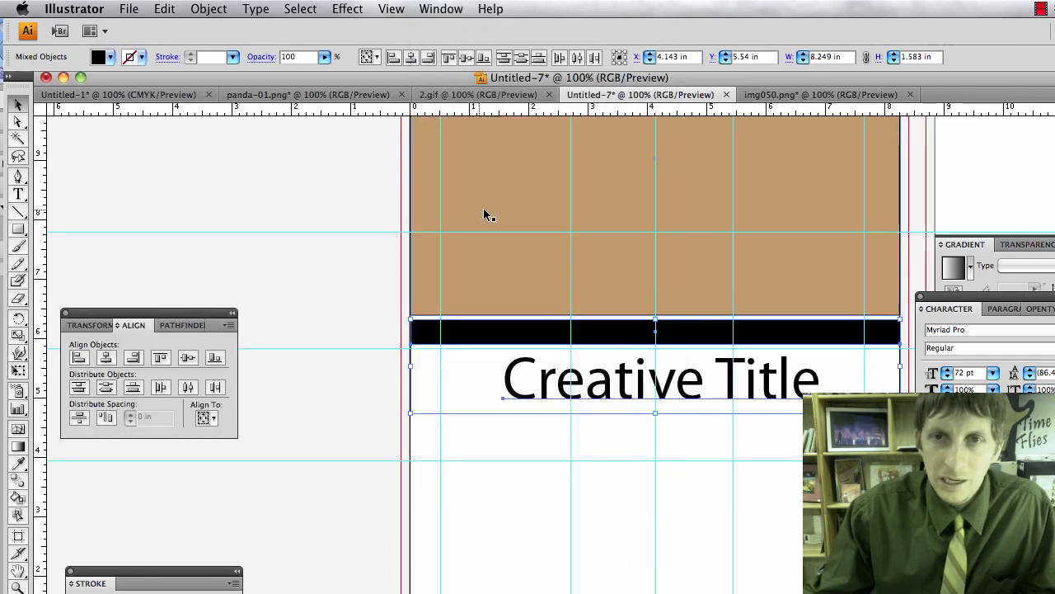
left_click(106, 358)
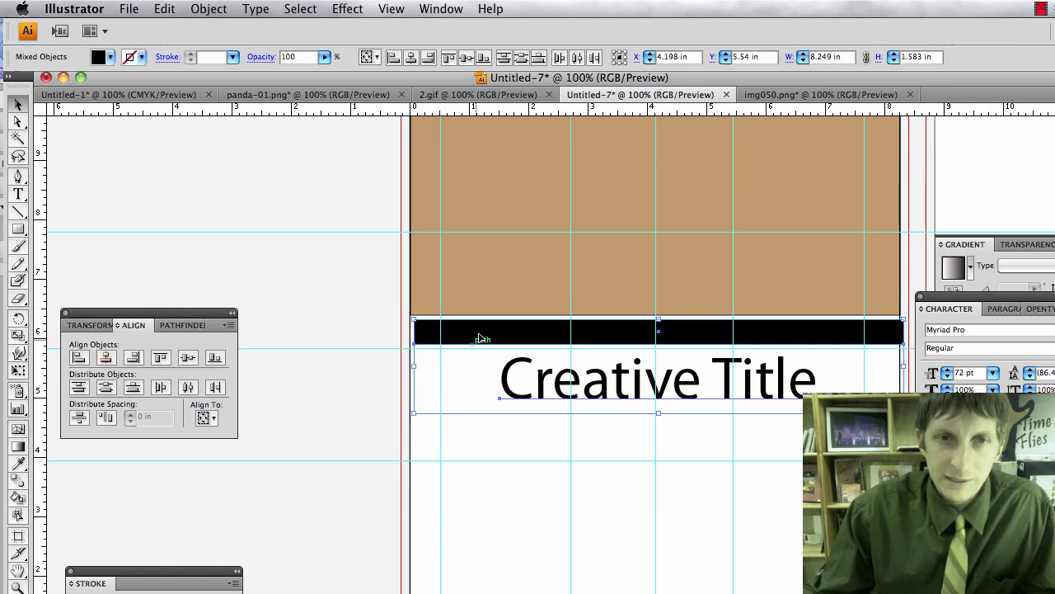
left_click_drag(482, 336, 477, 341)
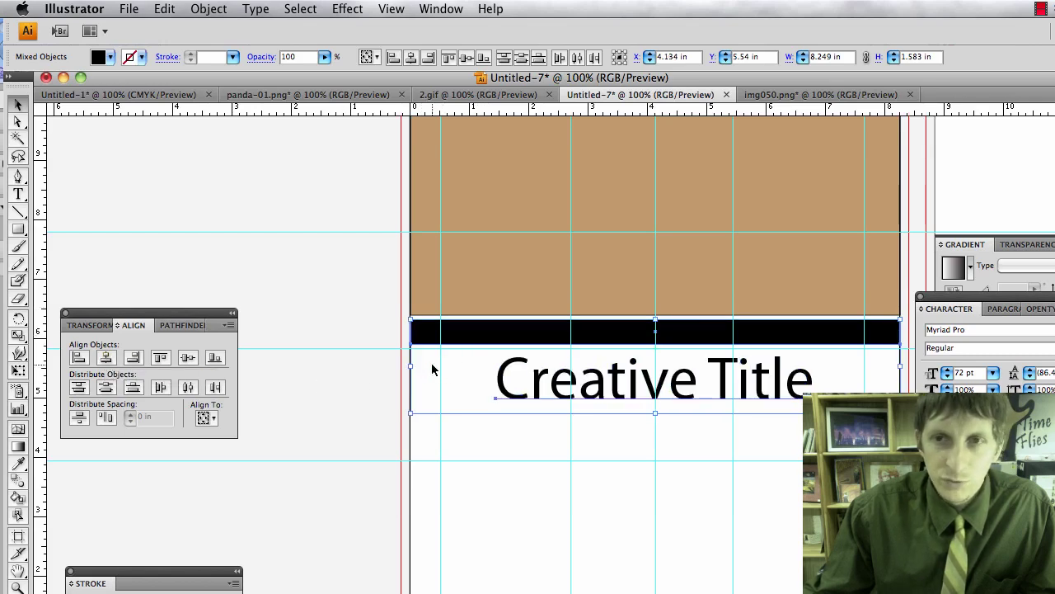
Step: Delete the black bar, then delete the Creative Title text
left_click(377, 370)
left_click(606, 335)
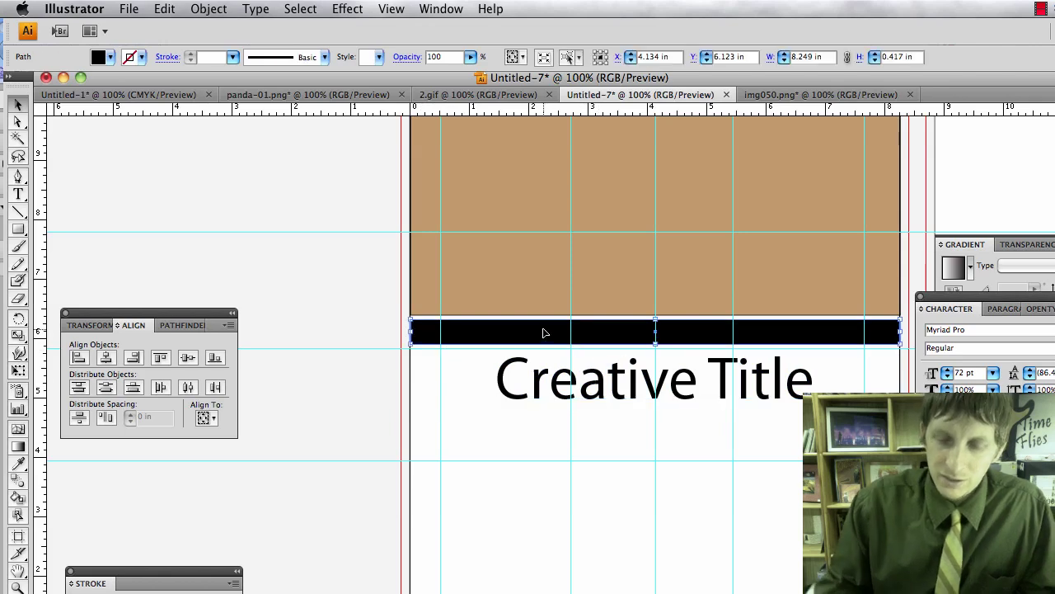
key("Delete")
left_click(575, 395)
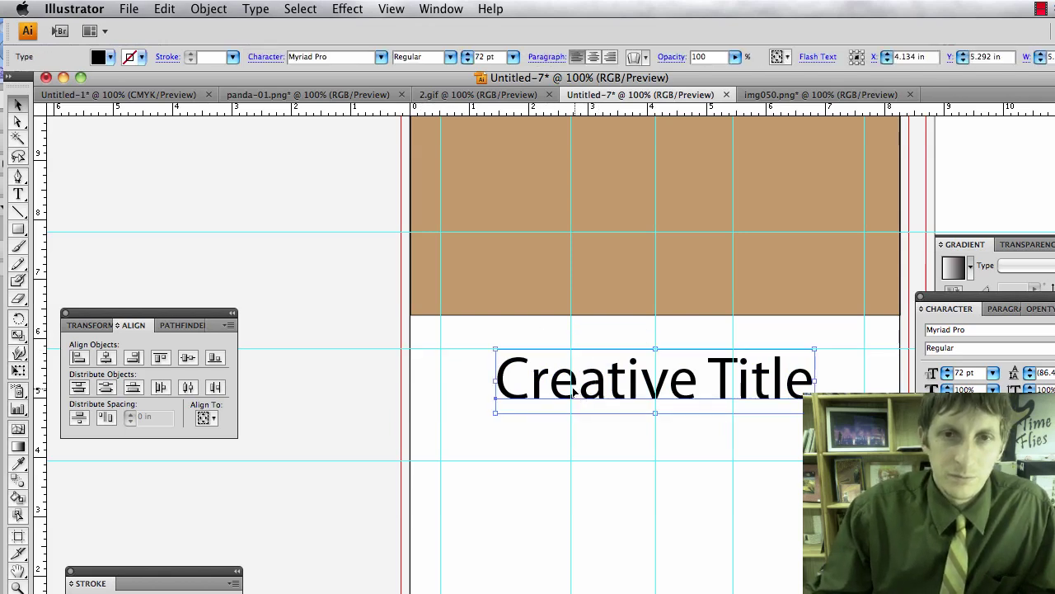
left_click(279, 253)
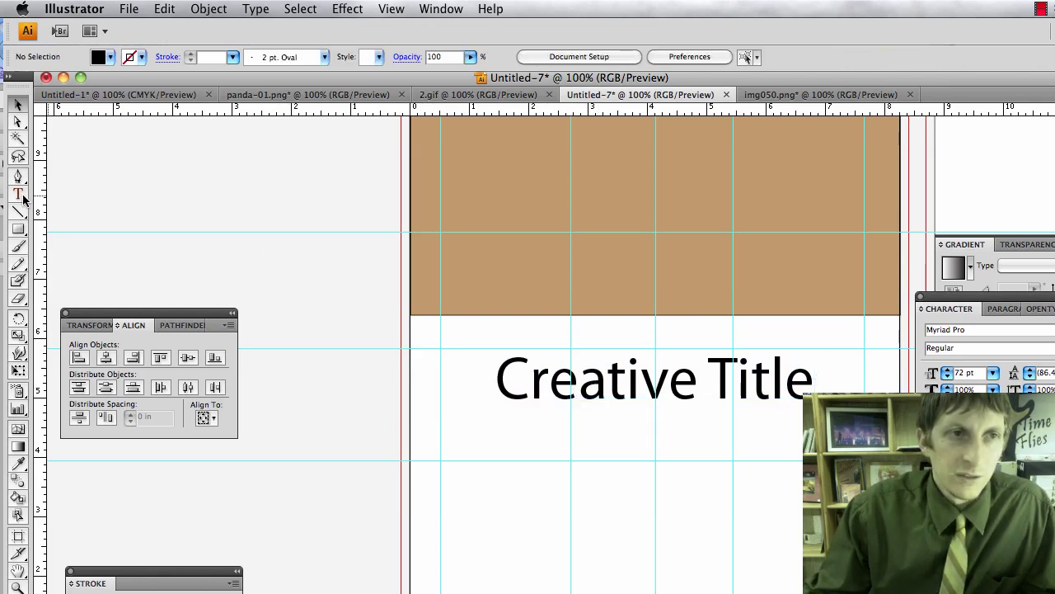
left_click(513, 372)
key("Delete")
Step: Draw a page-wide text frame below the header and type 'Creative Title' at 60 pt
left_click(18, 195)
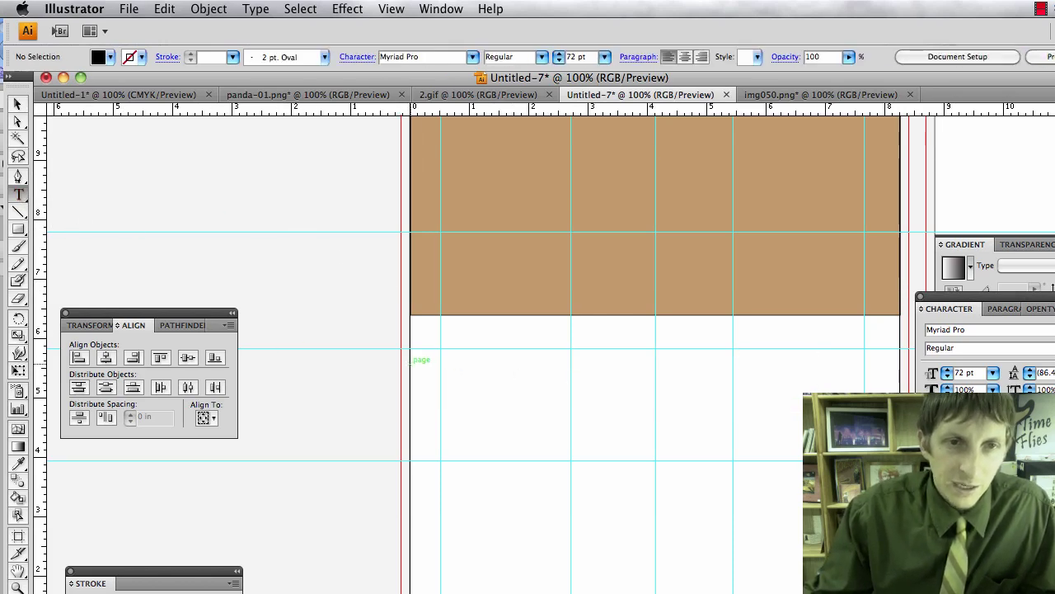
left_click_drag(412, 363, 900, 413)
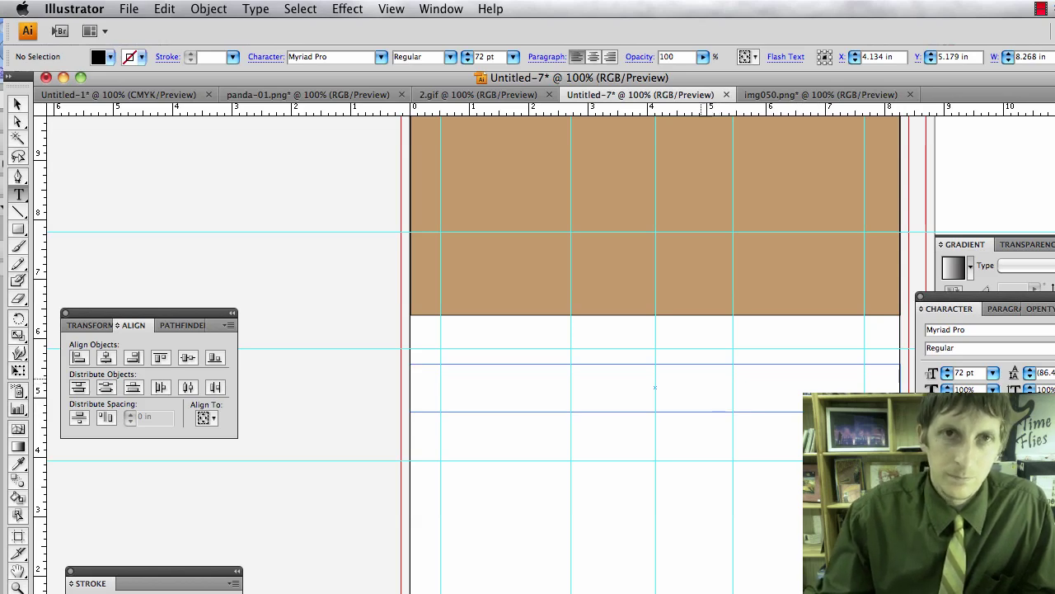
left_click(513, 56)
left_click(503, 38)
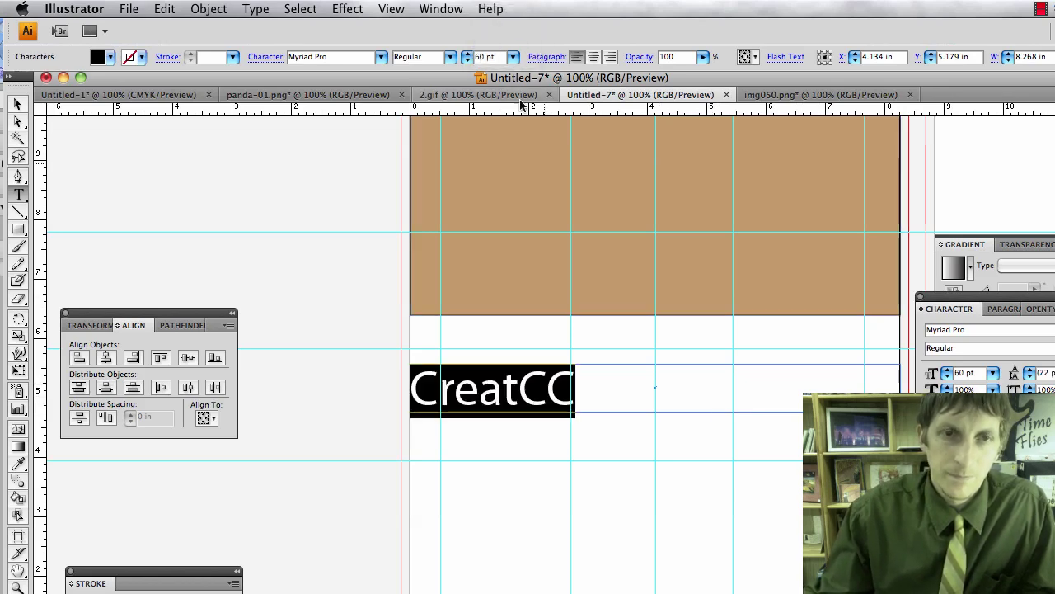
key("super+z")
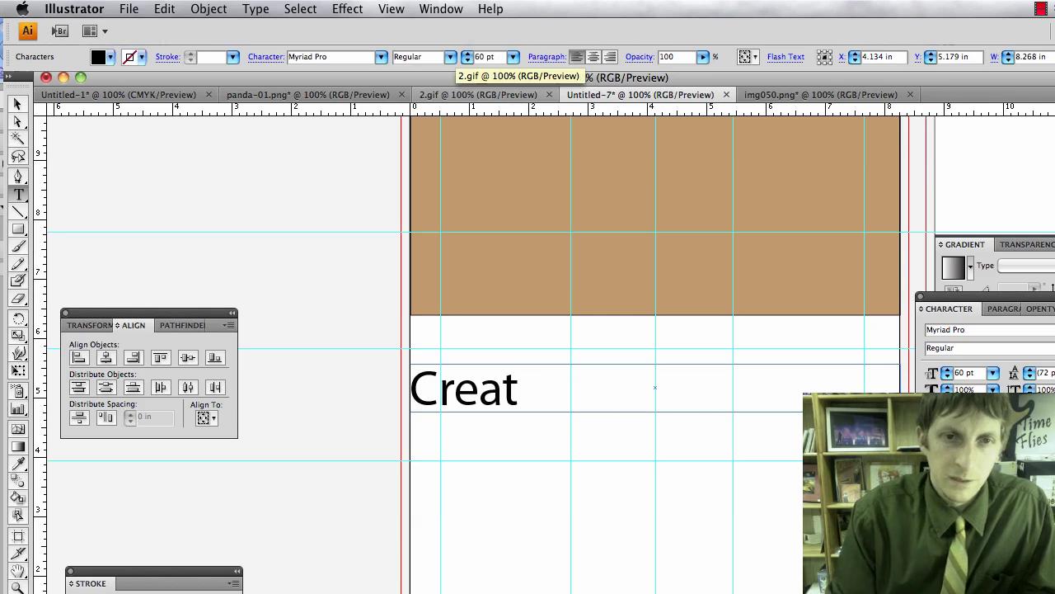
key("BackSpace")
key("BackSpace")
key("BackSpace")
key("BackSpace")
type("reative ")
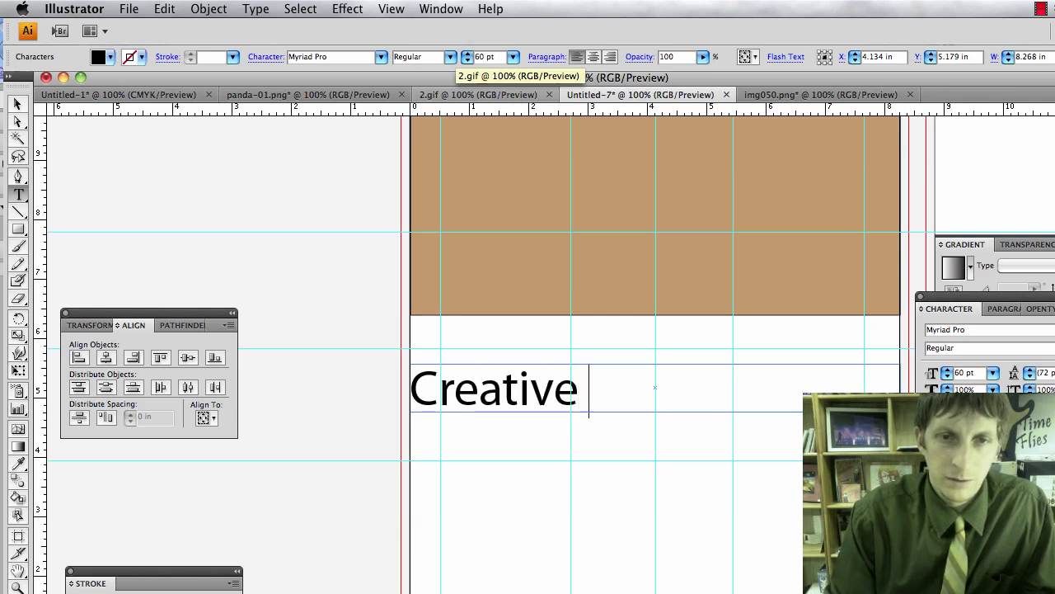
type("Title")
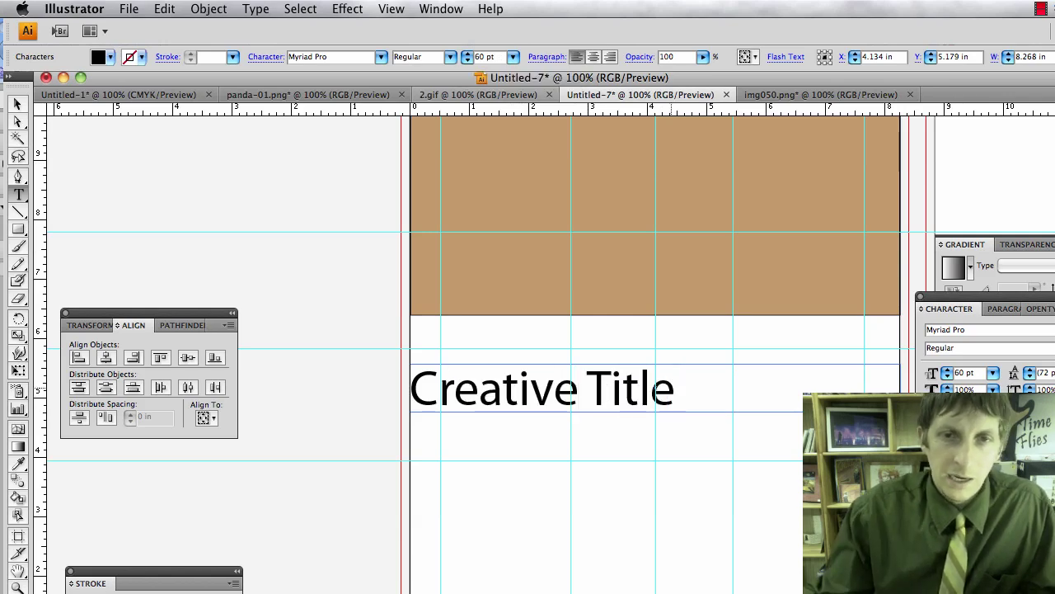
left_click_drag(676, 391, 411, 391)
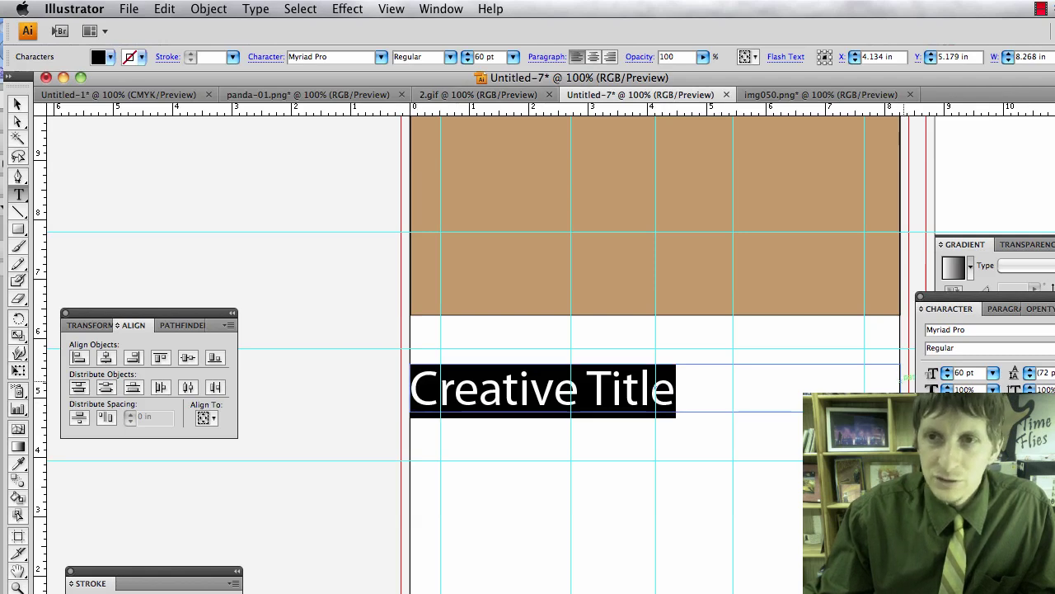
Step: Dock the Paragraph panel under the Align panel and centre-align the title
left_click(1005, 308)
left_click_drag(1006, 296, 901, 223)
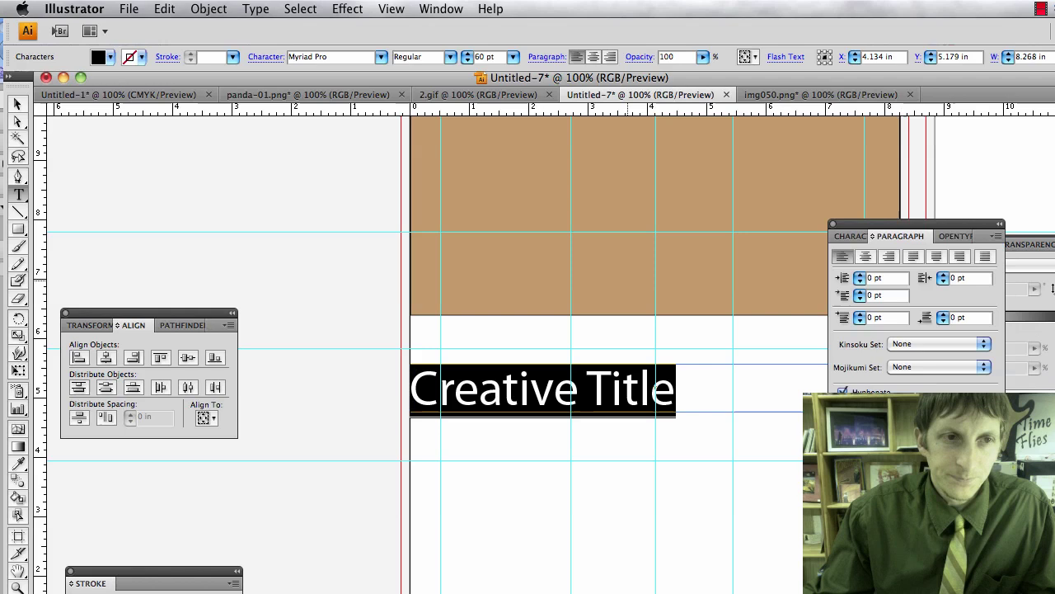
left_click_drag(163, 321, 260, 155)
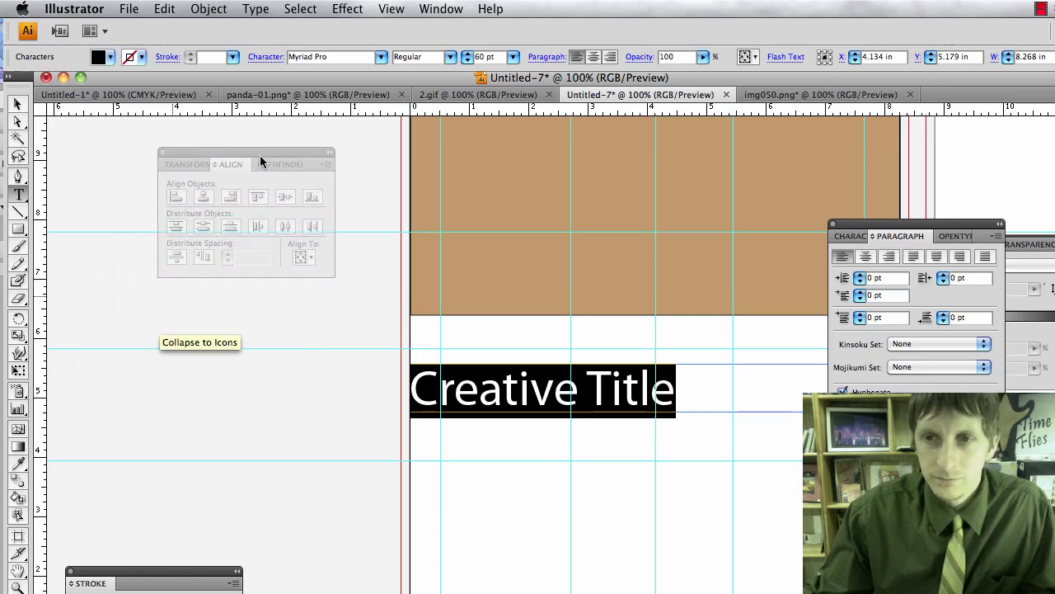
left_click_drag(931, 224, 265, 326)
left_click(195, 304)
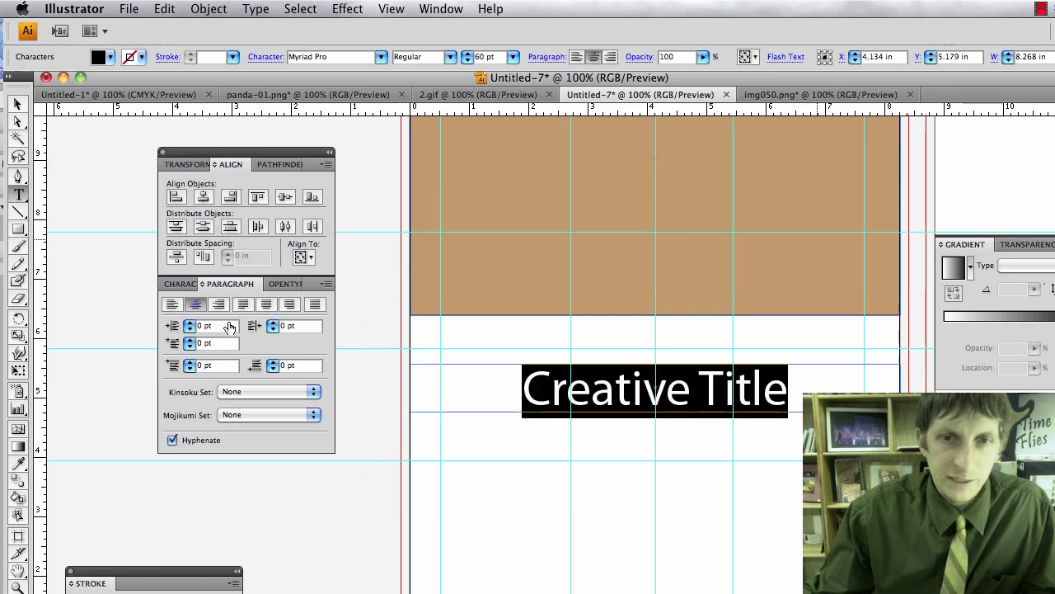
Step: Exit text editing, deselect the title, and move the panel group out of the way
left_click(16, 104)
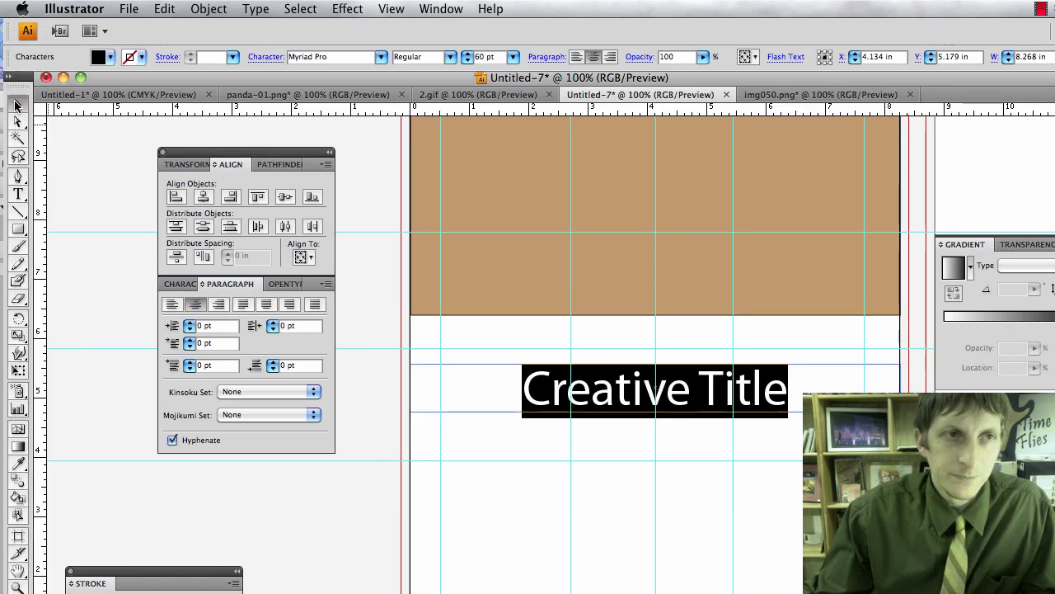
left_click(123, 229)
scroll(460, 339, "right", 3)
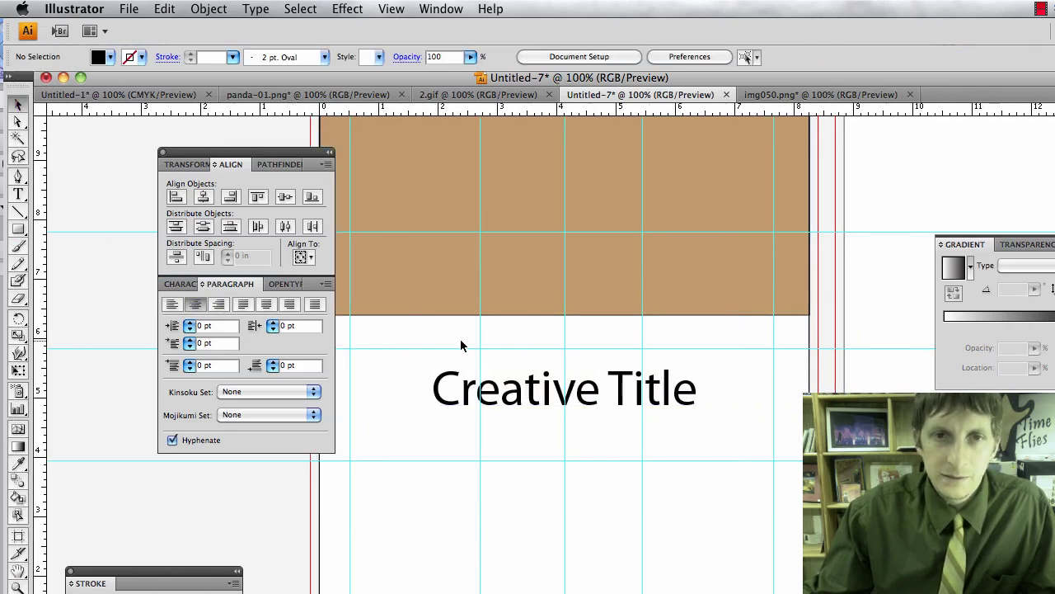
left_click_drag(247, 149, 139, 122)
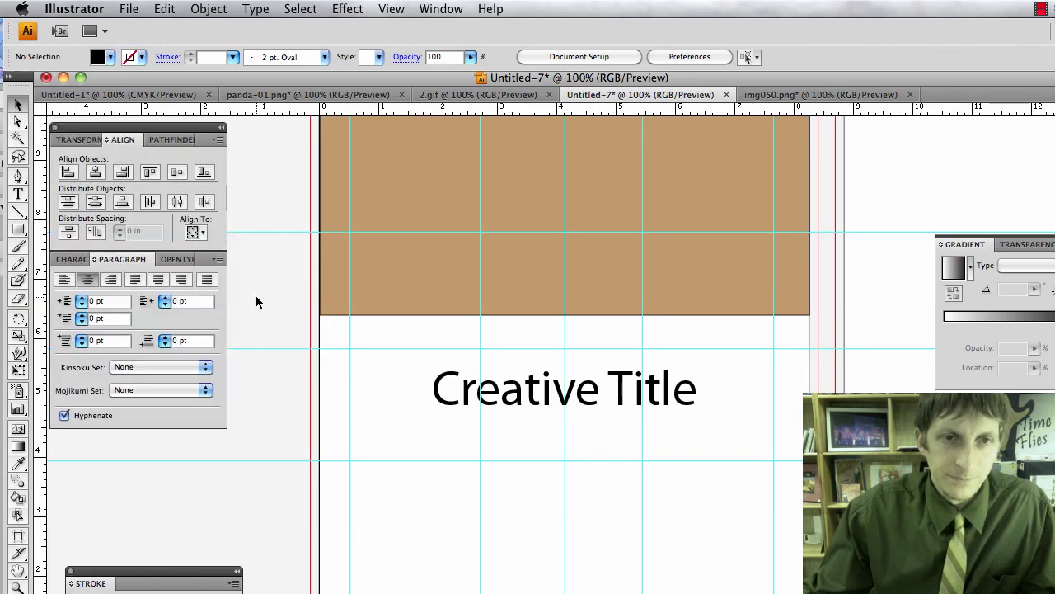
scroll(257, 301, "right", 2)
scroll(295, 334, "down", 1)
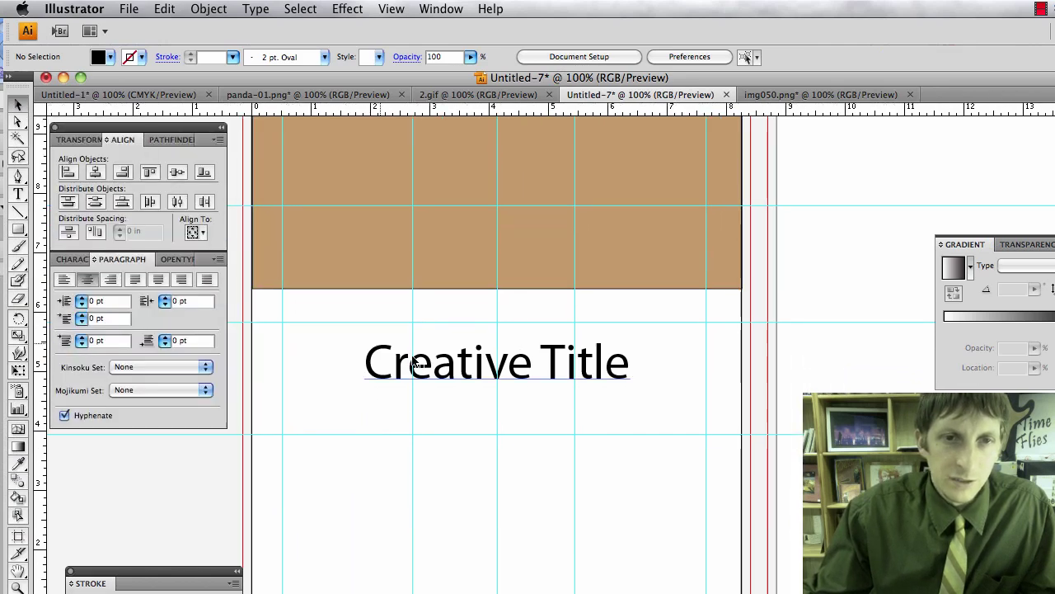
left_click_drag(393, 347, 367, 314)
Step: Move the title up just under the brown header and set it in the Adorable script font
key("super+z")
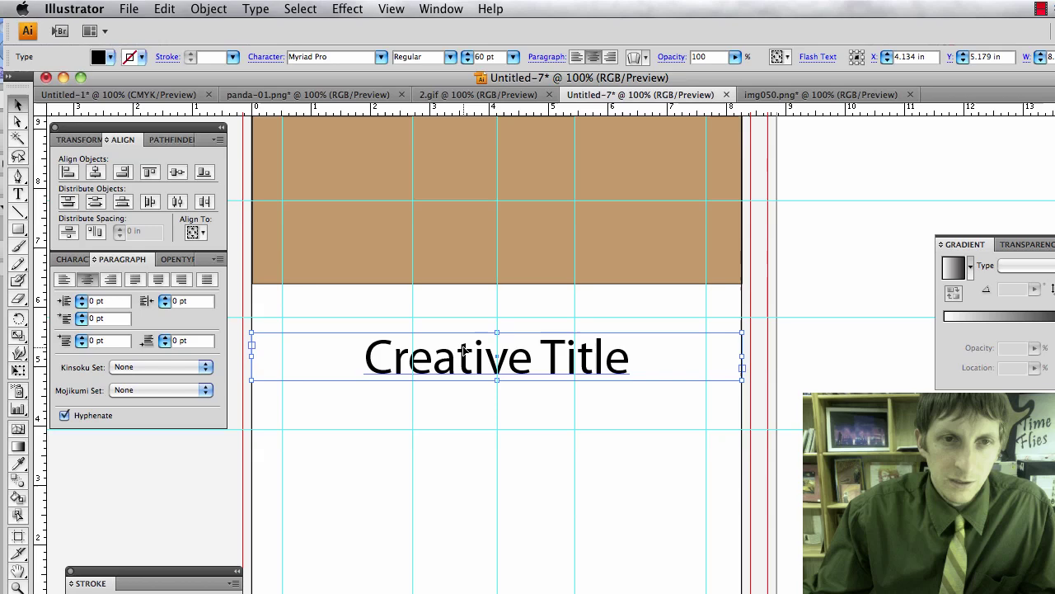
left_click_drag(461, 354, 461, 314)
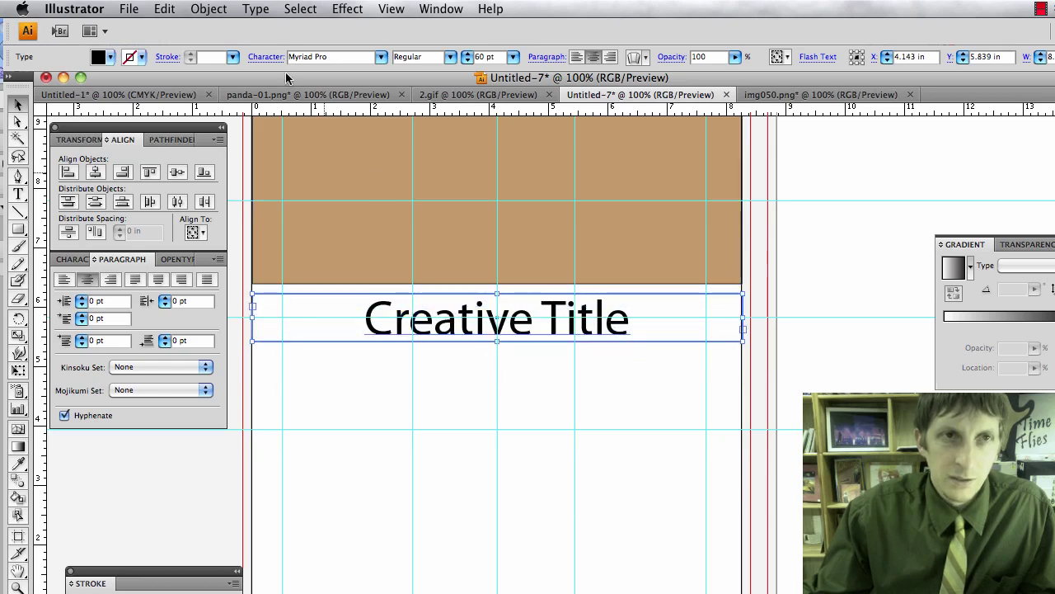
left_click(256, 9)
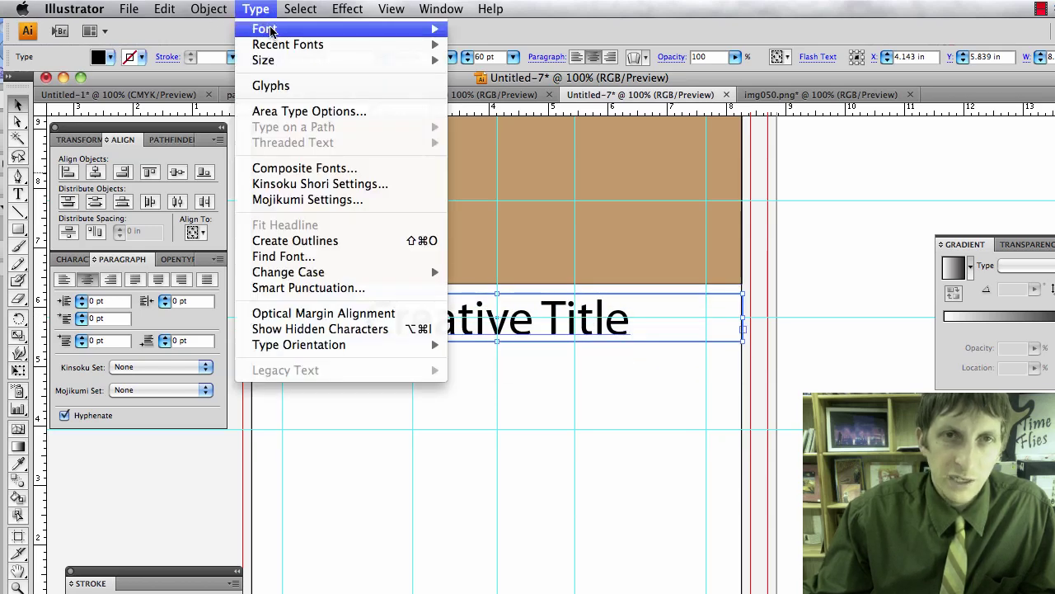
mouse_move(268, 29)
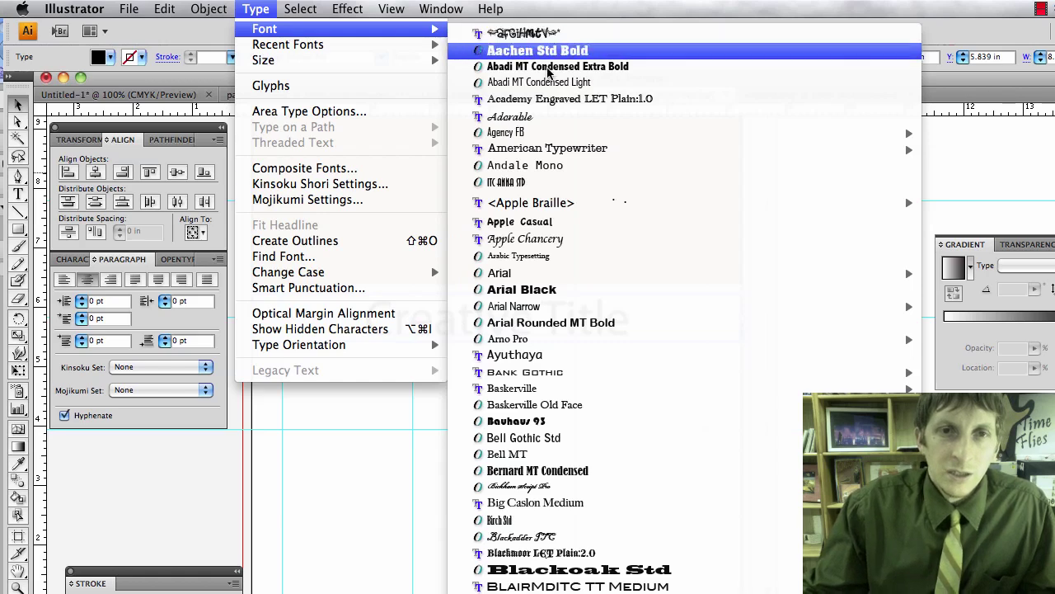
left_click(577, 117)
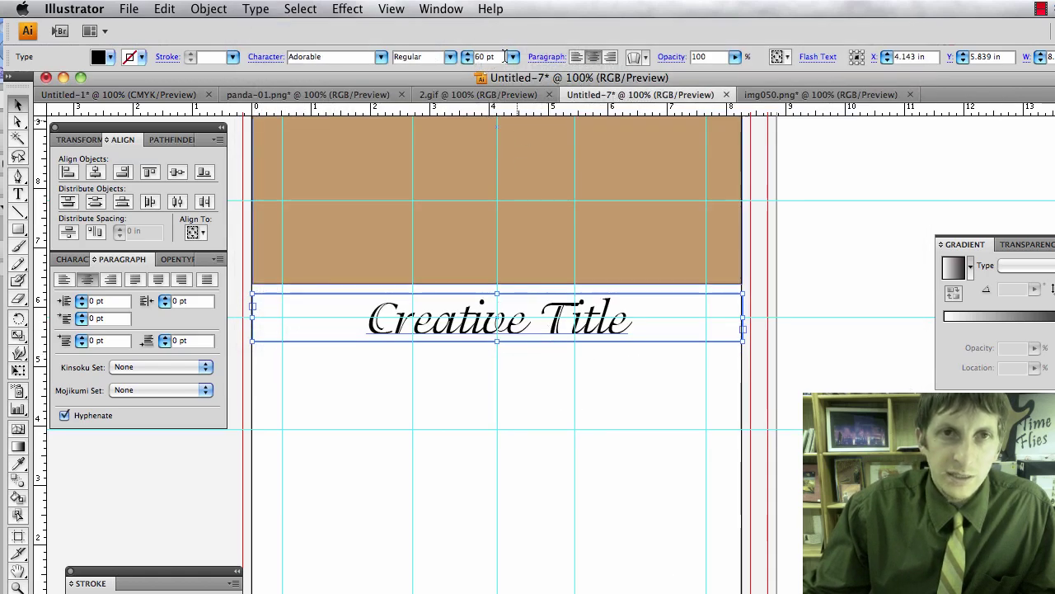
left_click(499, 368)
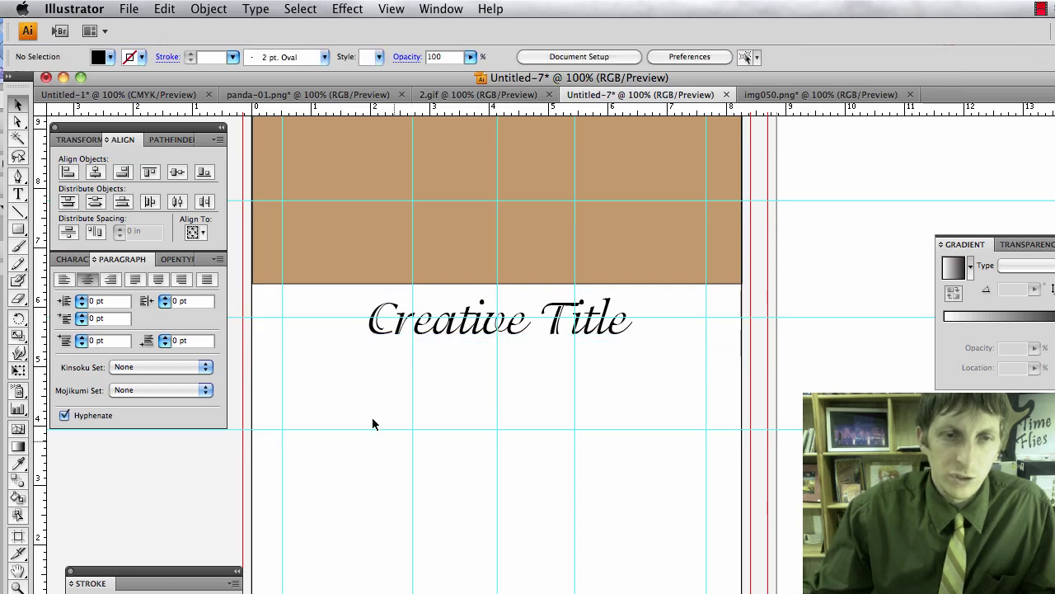
scroll(367, 411, "down", 3)
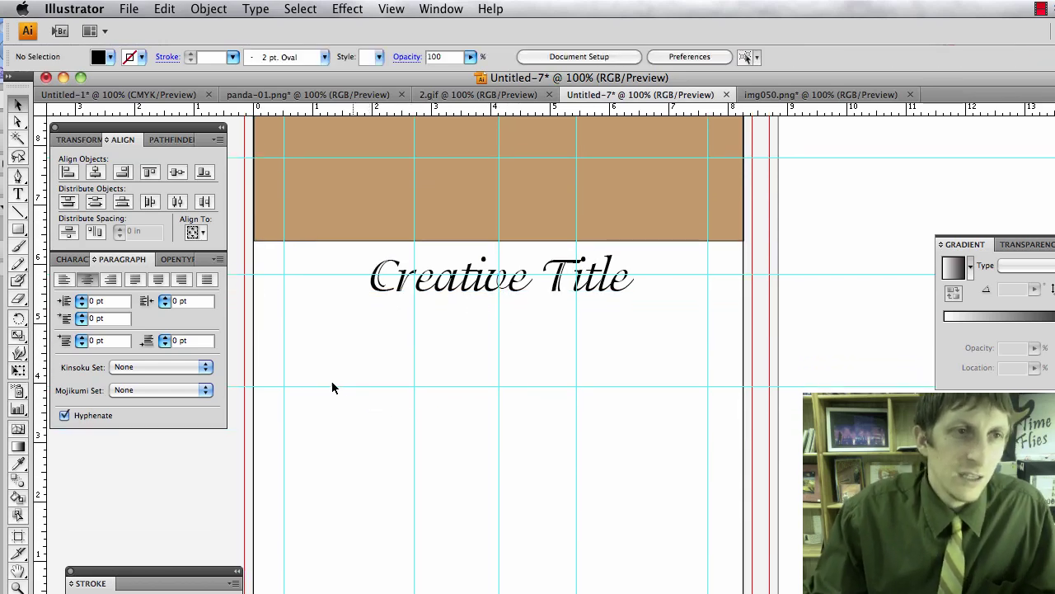
Step: Draw a body text area below the Creative Title heading
key("t")
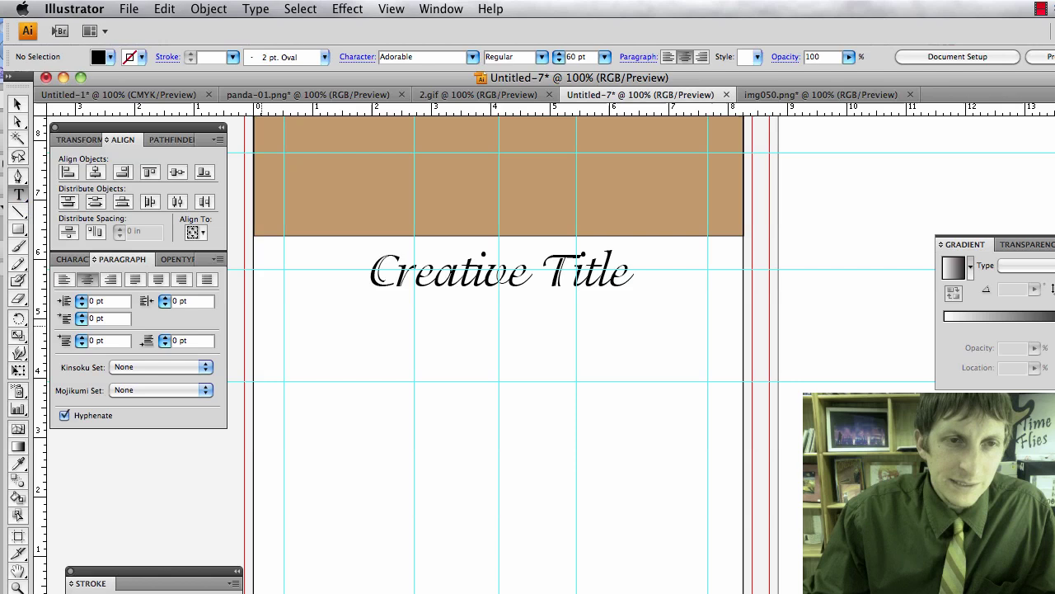
left_click_drag(369, 272, 397, 272)
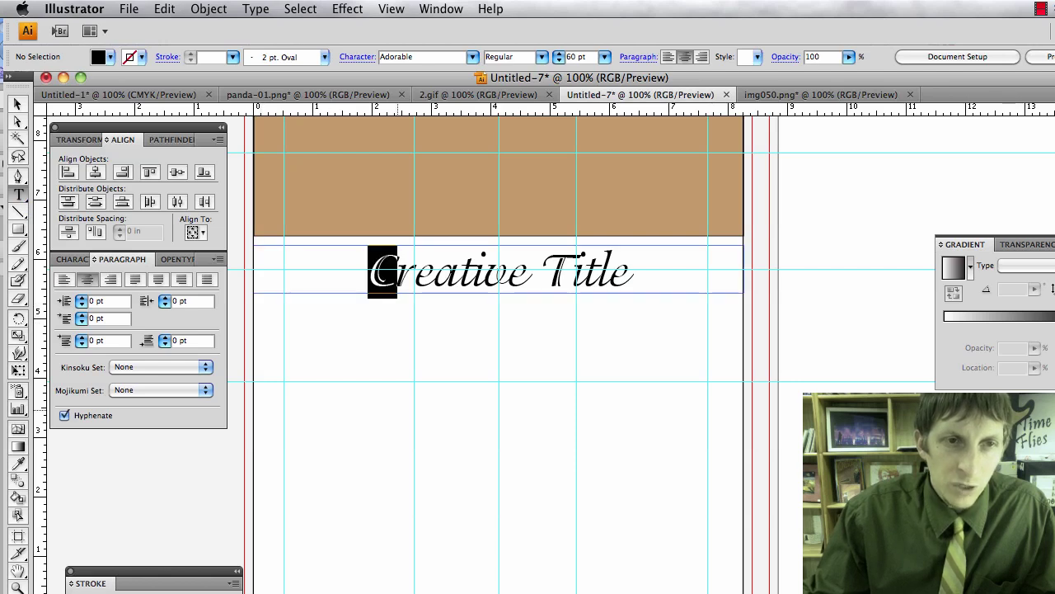
left_click(19, 106)
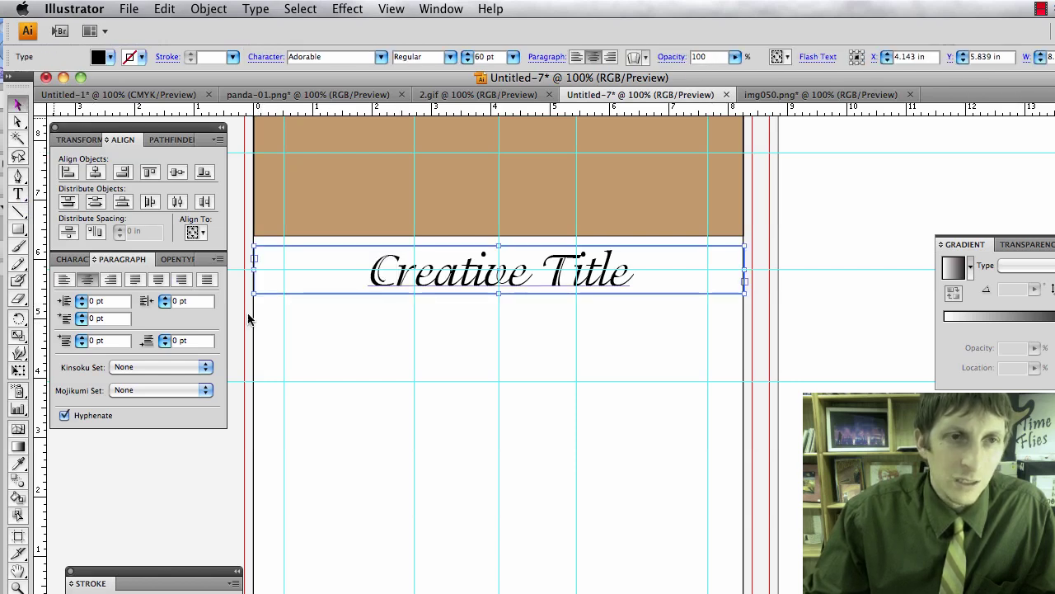
left_click(247, 317)
left_click(18, 193)
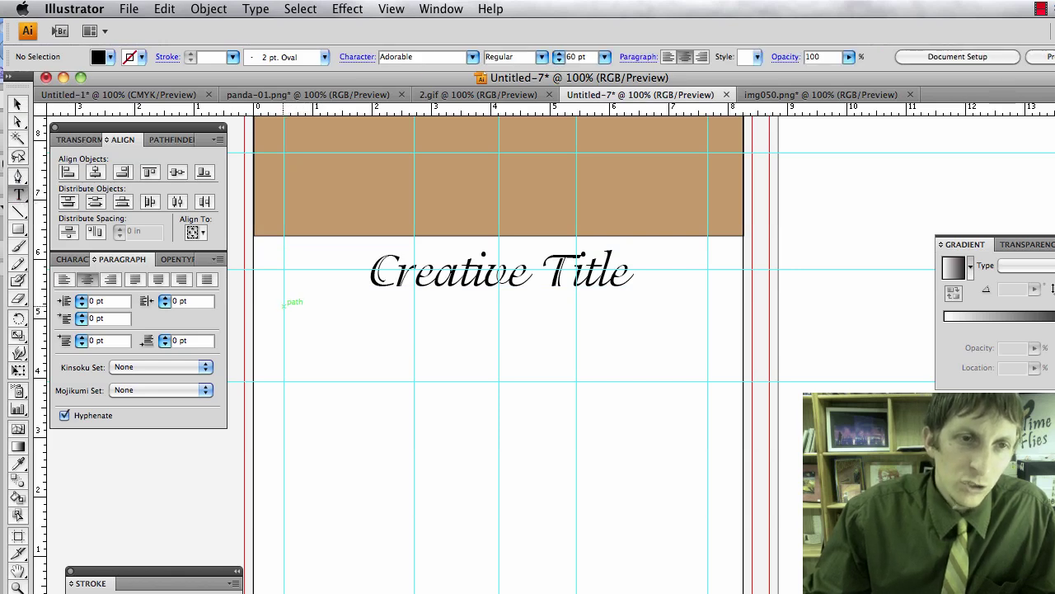
left_click_drag(284, 304, 707, 591)
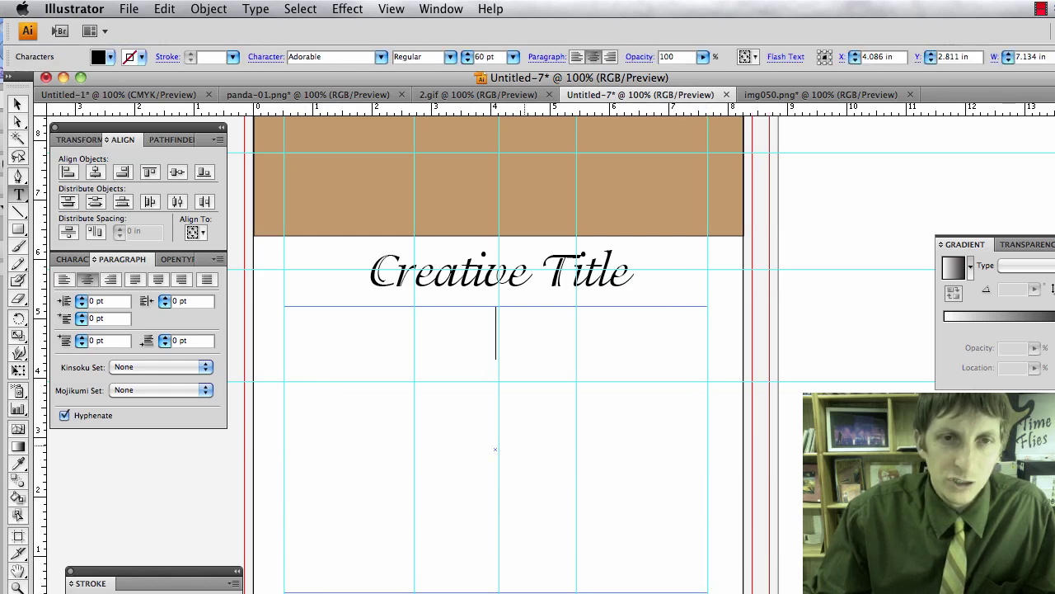
Step: Set the body text to 9 pt, justified with the last line left, then switch to Firefox
left_click(514, 57)
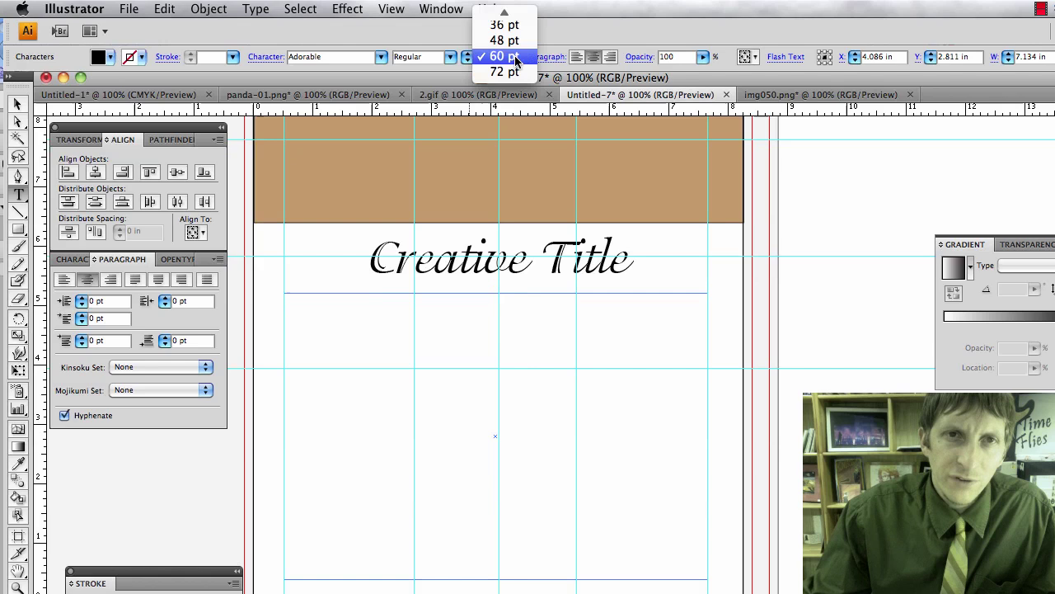
scroll(516, 60, "up", 5)
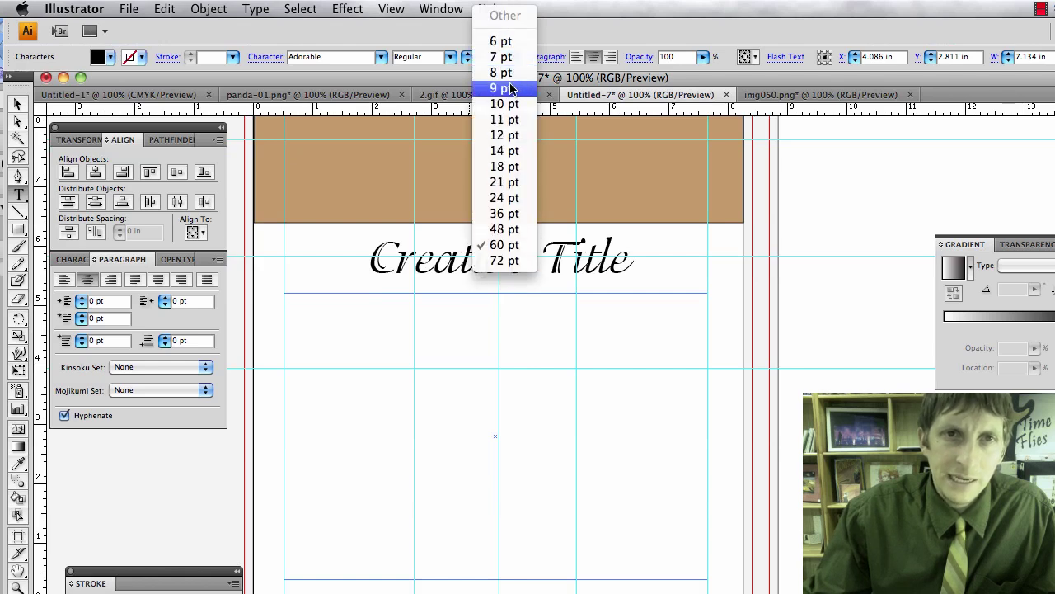
left_click(511, 88)
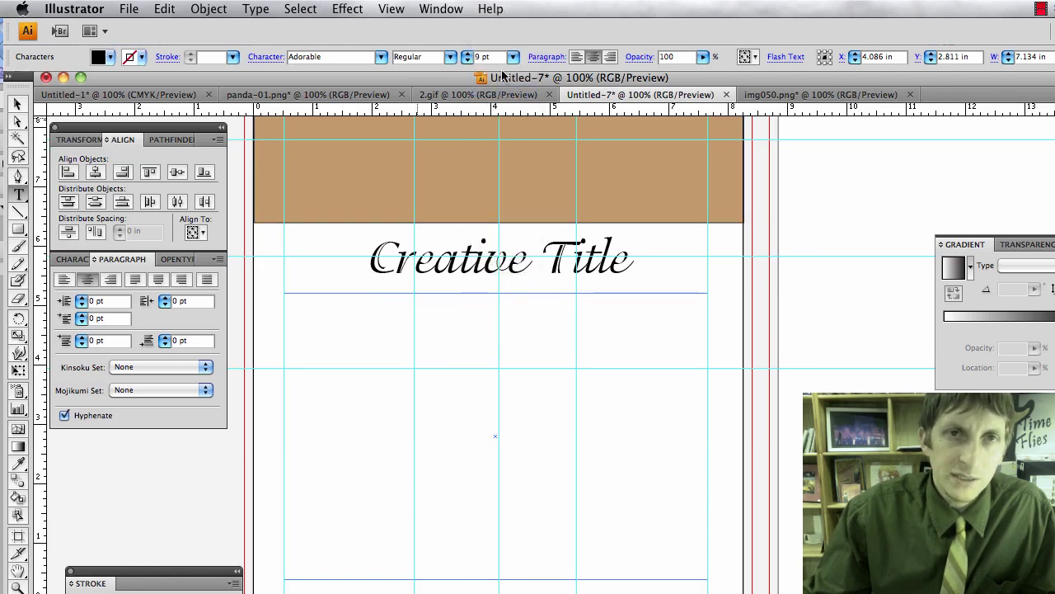
left_click(576, 56)
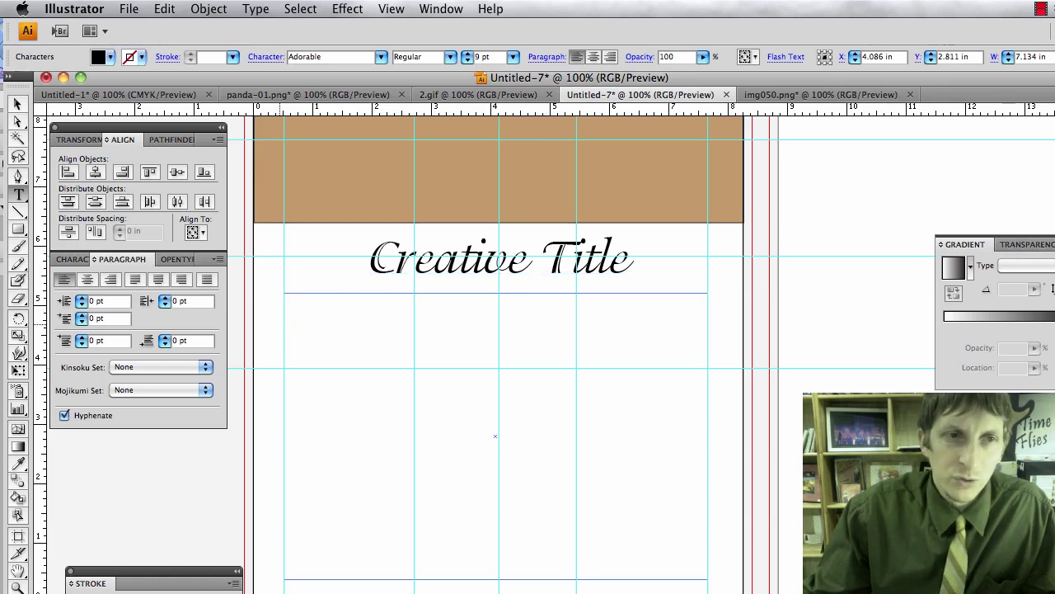
left_click(133, 281)
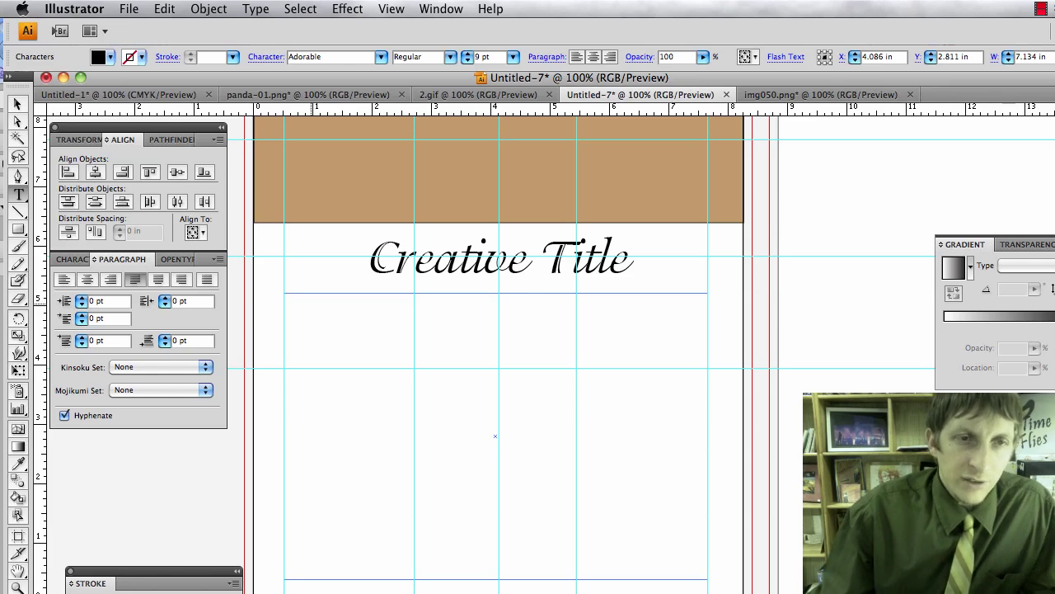
key("super+Tab")
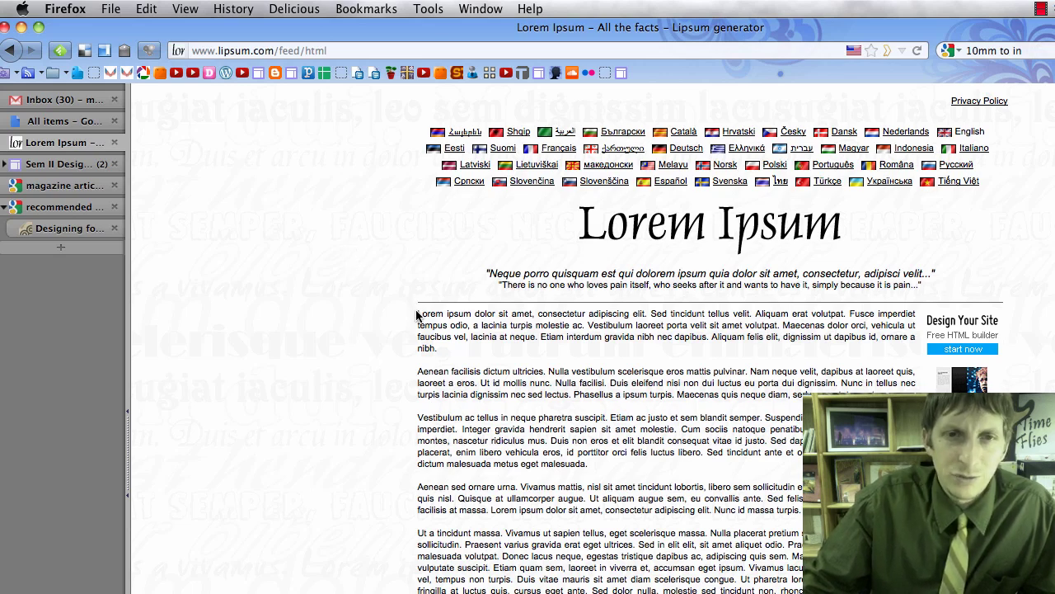
Step: Select and copy the first four Lorem Ipsum paragraphs on lipsum.com, then return to Illustrator
left_click_drag(419, 314, 550, 470)
key("super+c")
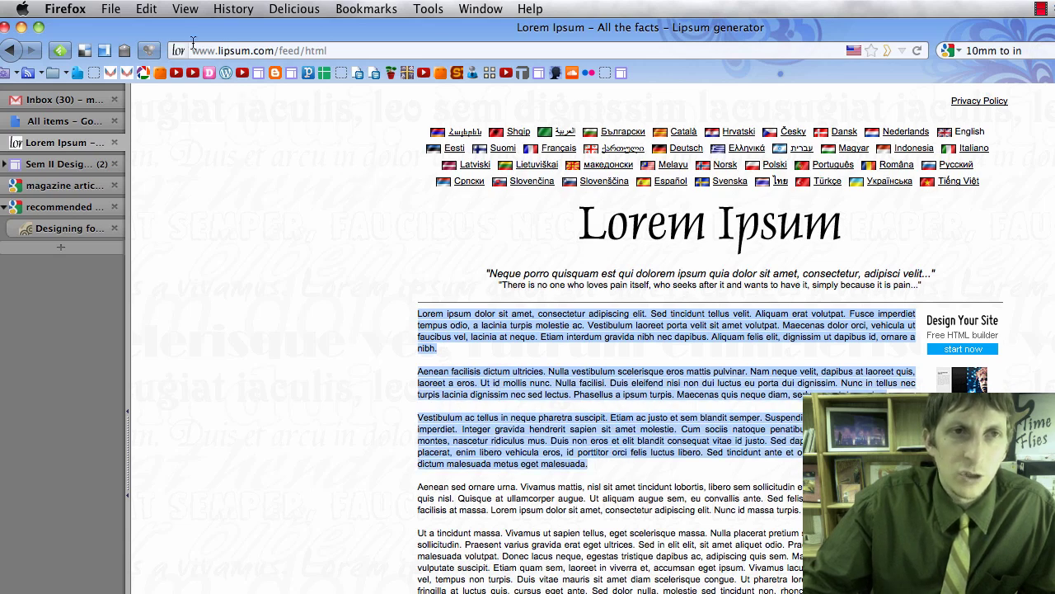
left_click_drag(419, 314, 796, 509)
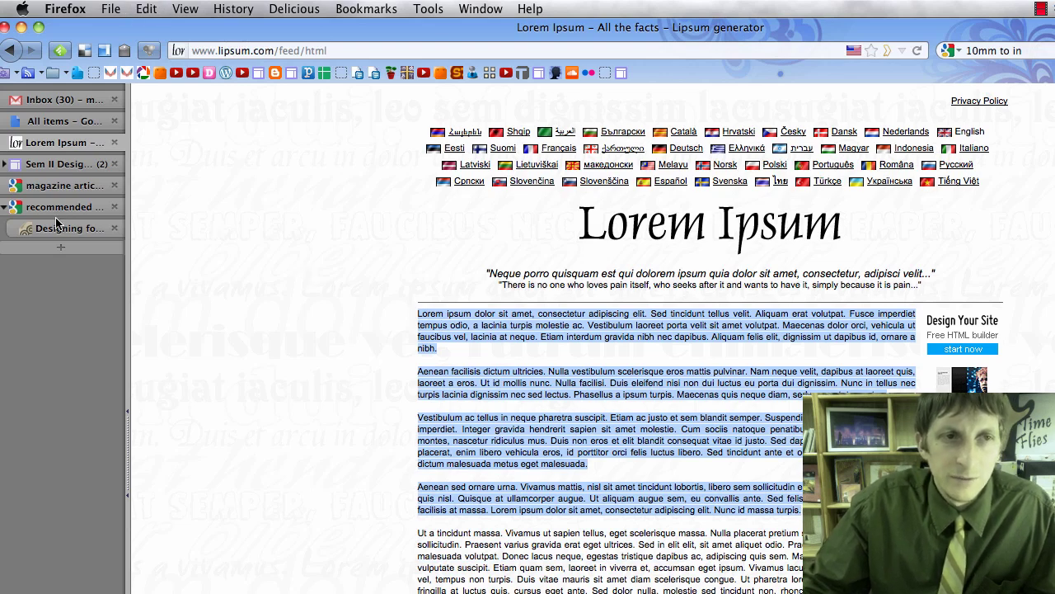
key("super+Tab")
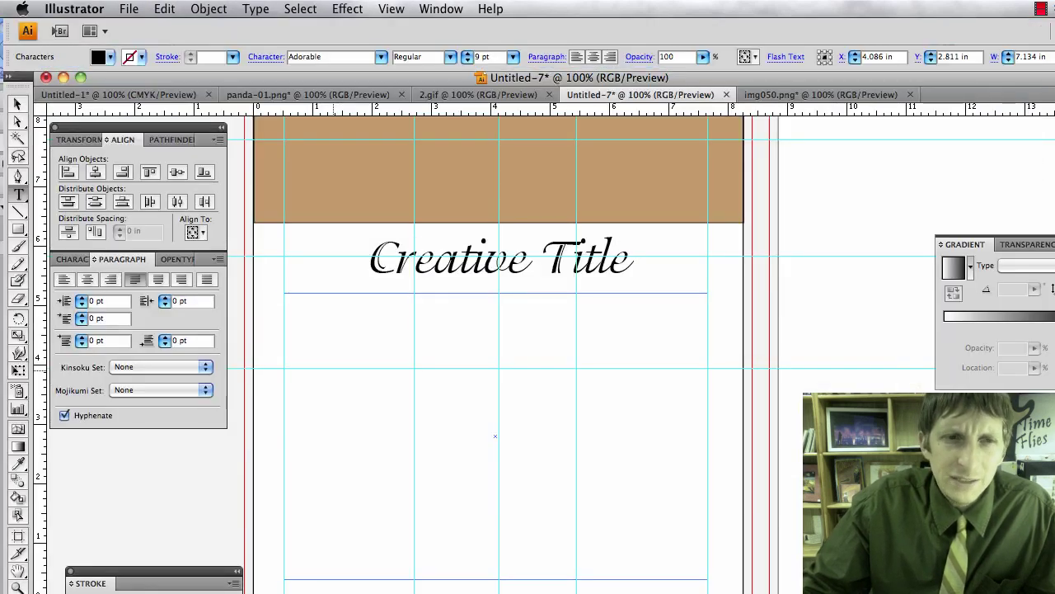
Step: Paste the four placeholder paragraphs into the text area and set them in Arno Pro Light Display
key("Escape")
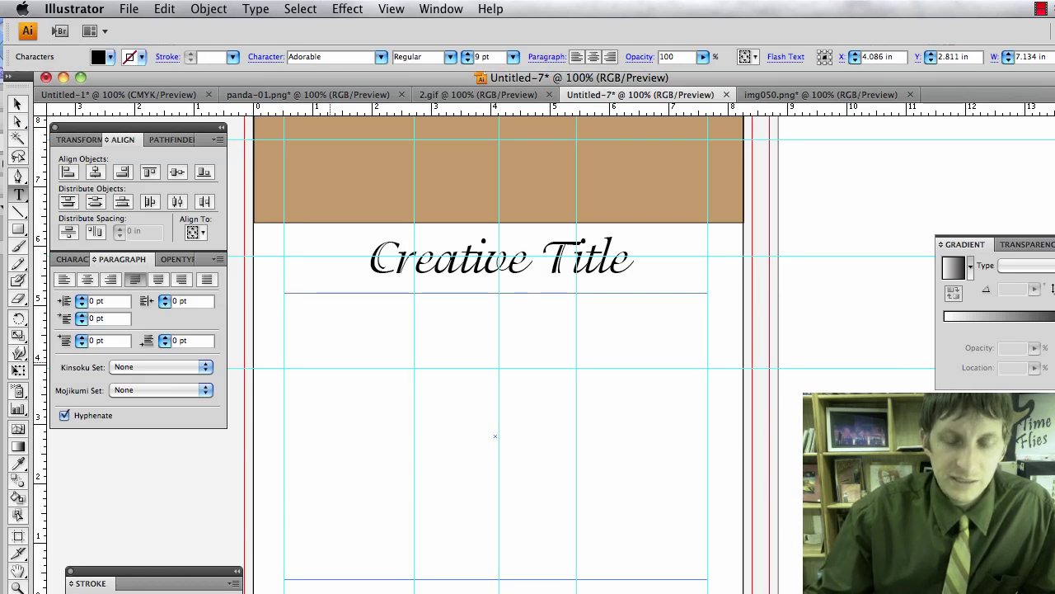
left_click(405, 427)
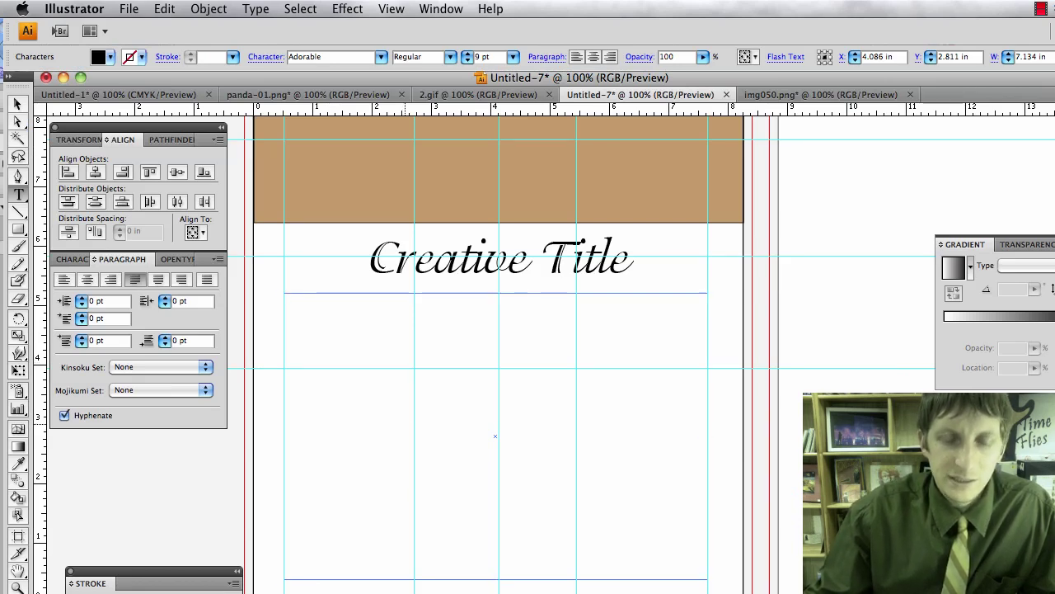
key("super+v")
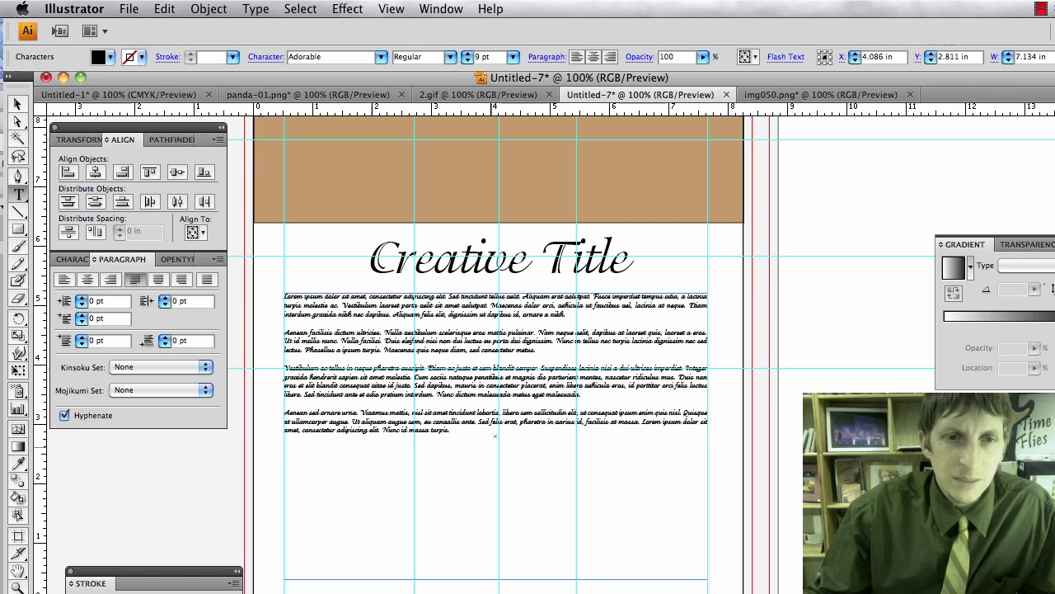
key("super+a")
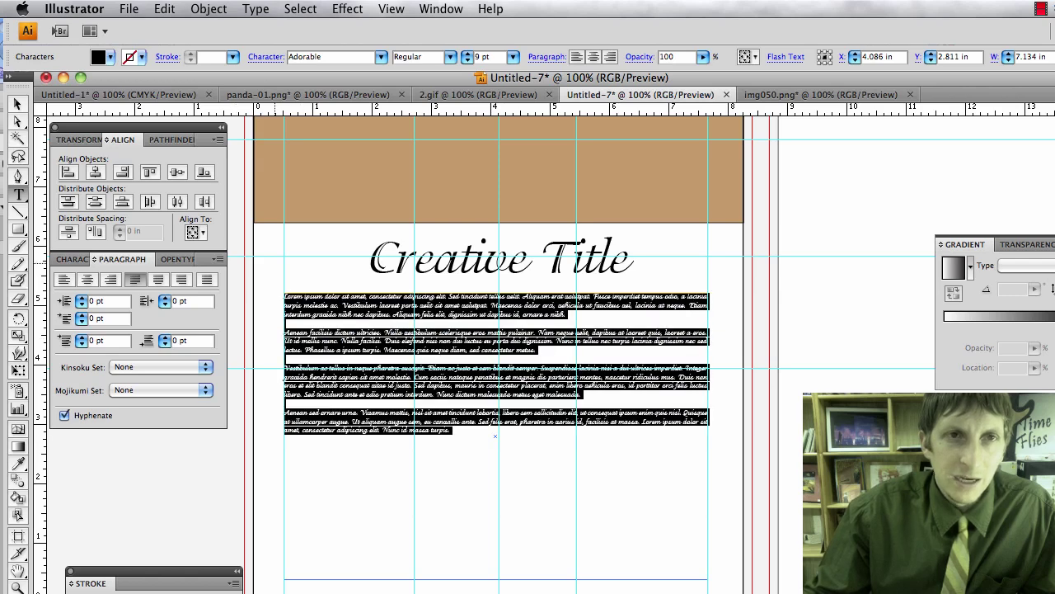
left_click(254, 10)
mouse_move(268, 33)
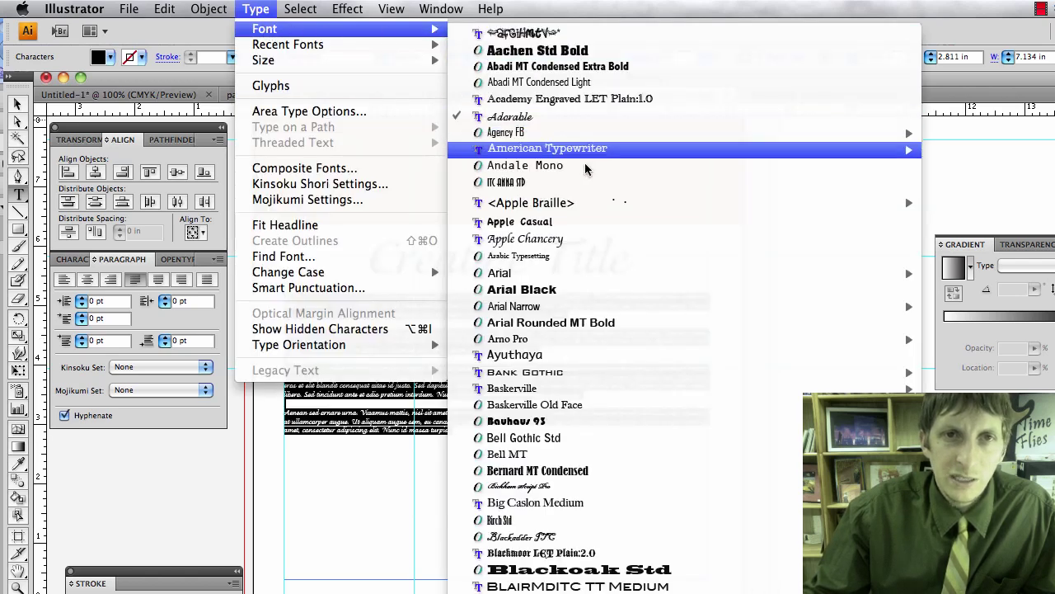
mouse_move(580, 147)
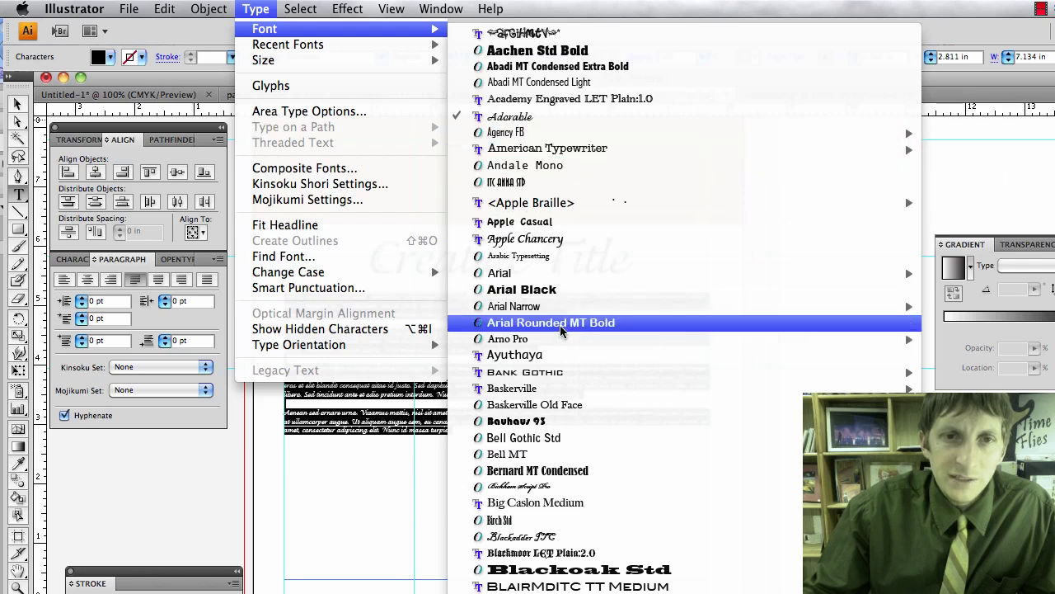
mouse_move(563, 342)
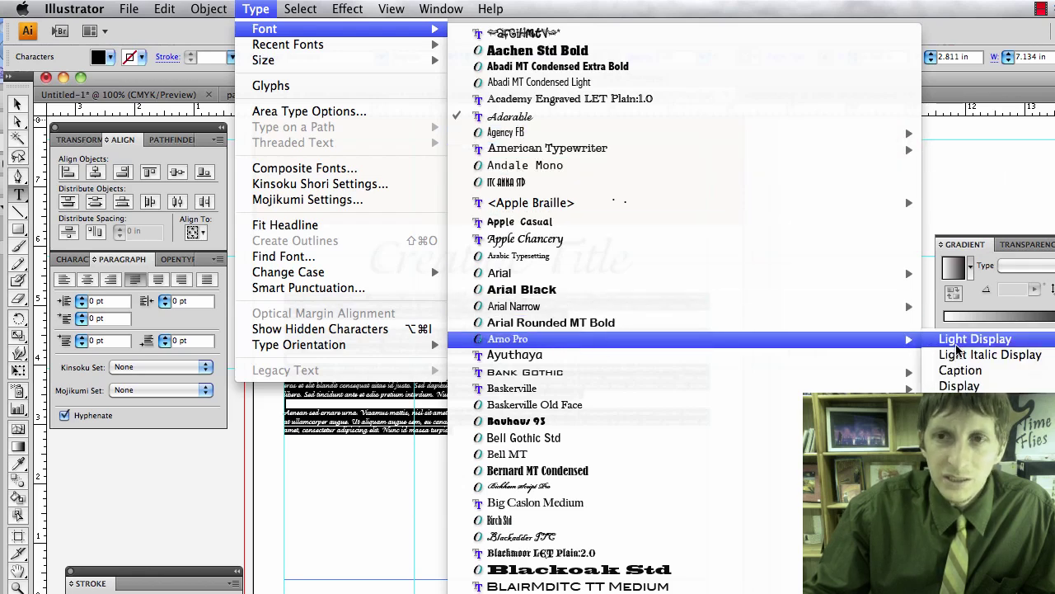
left_click(975, 339)
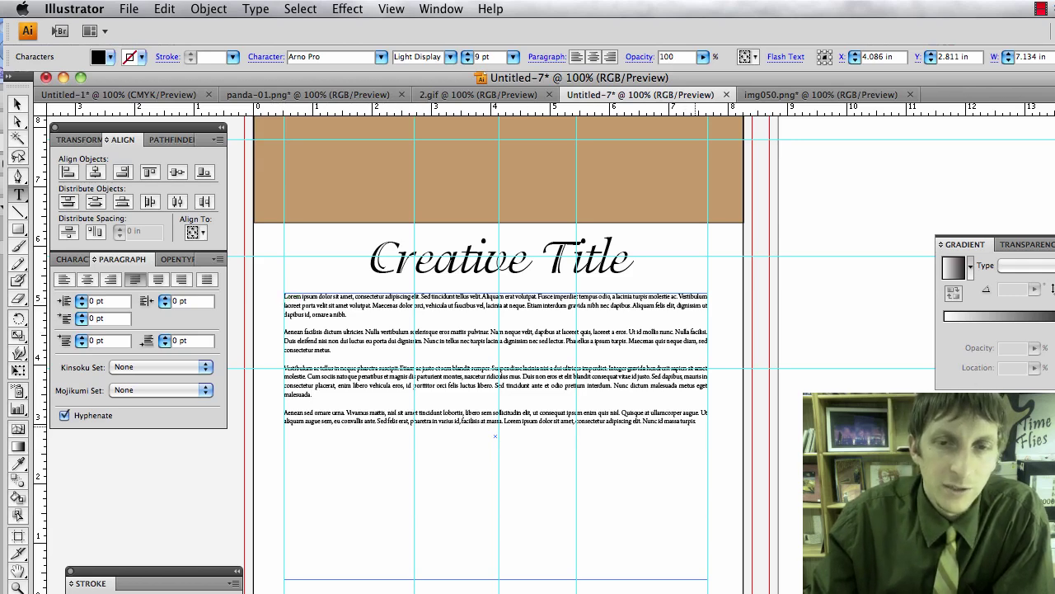
Step: Open Area Type Options for the selected body text frame and move the dialog to the top-right
key("super+a")
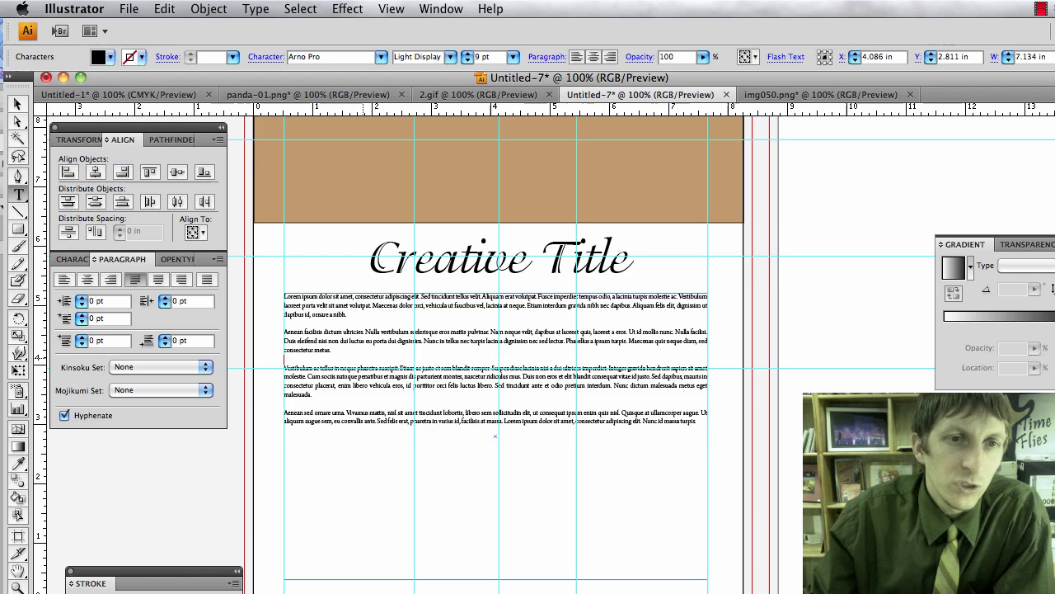
left_click(223, 9)
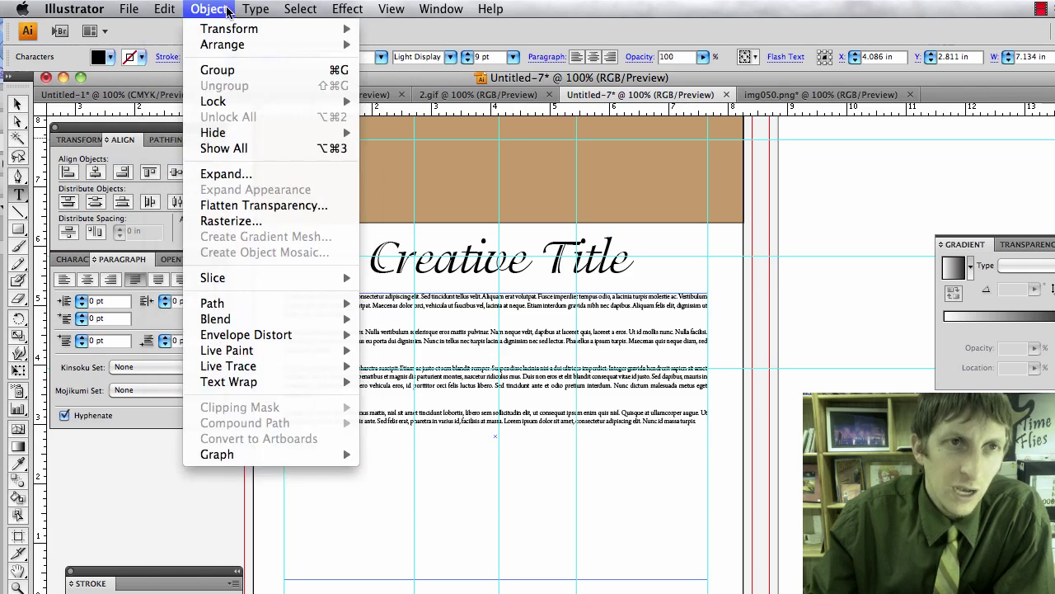
mouse_move(295, 305)
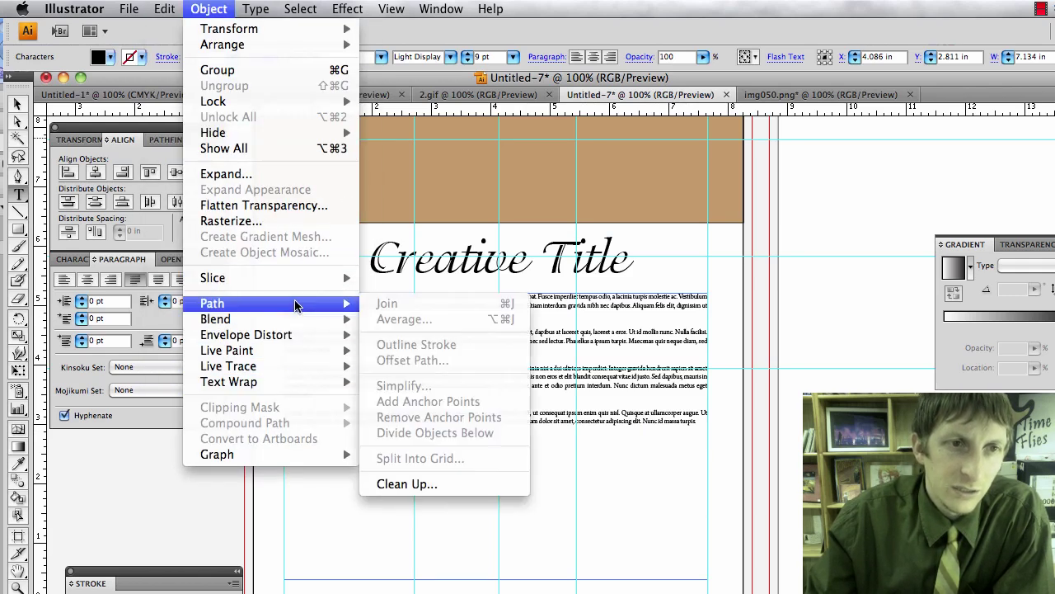
mouse_move(273, 389)
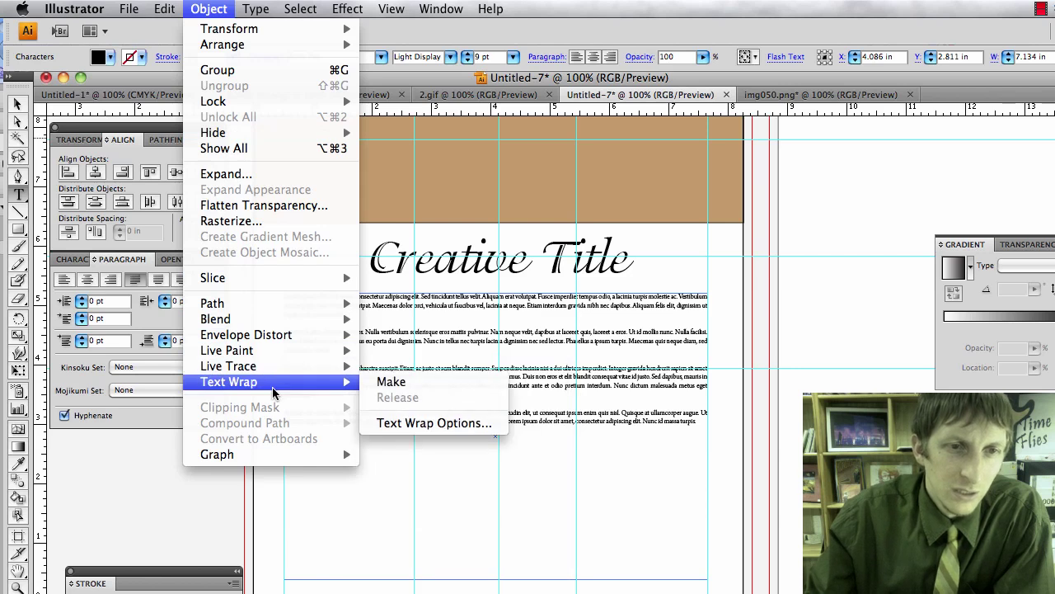
mouse_move(258, 9)
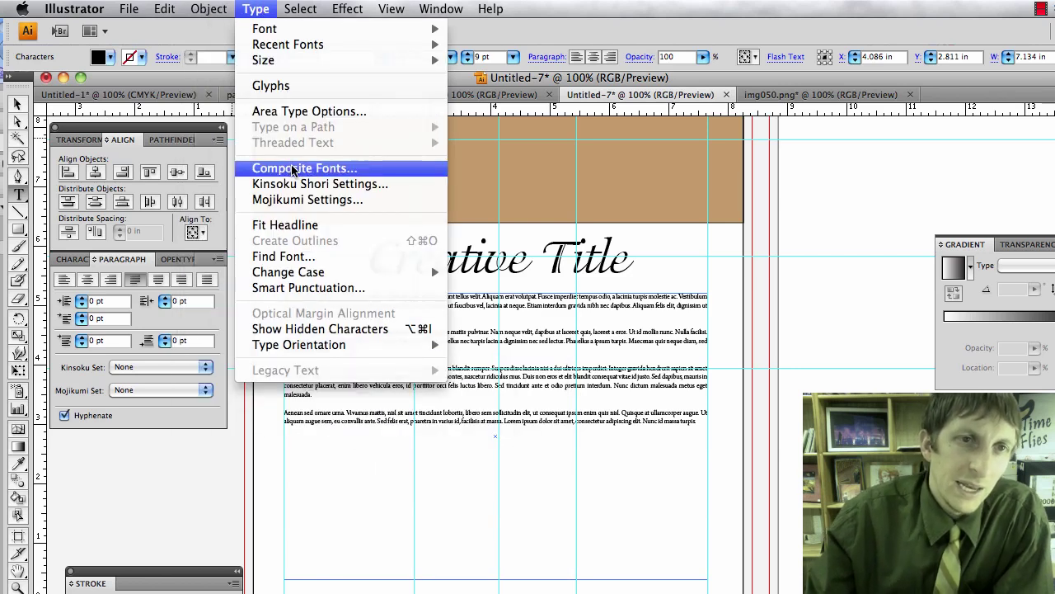
left_click(304, 111)
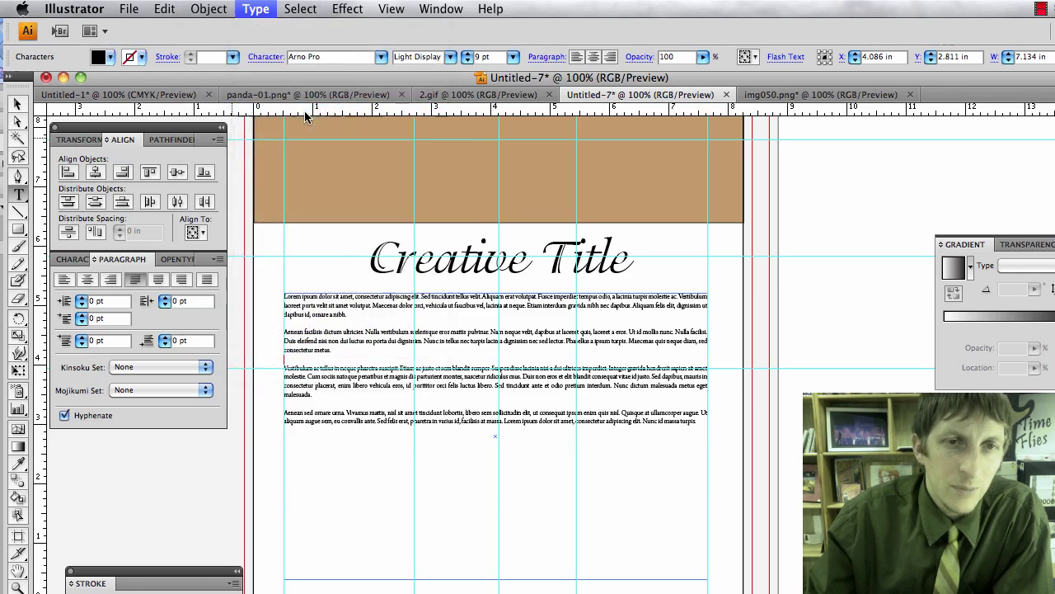
left_click_drag(609, 188, 734, 23)
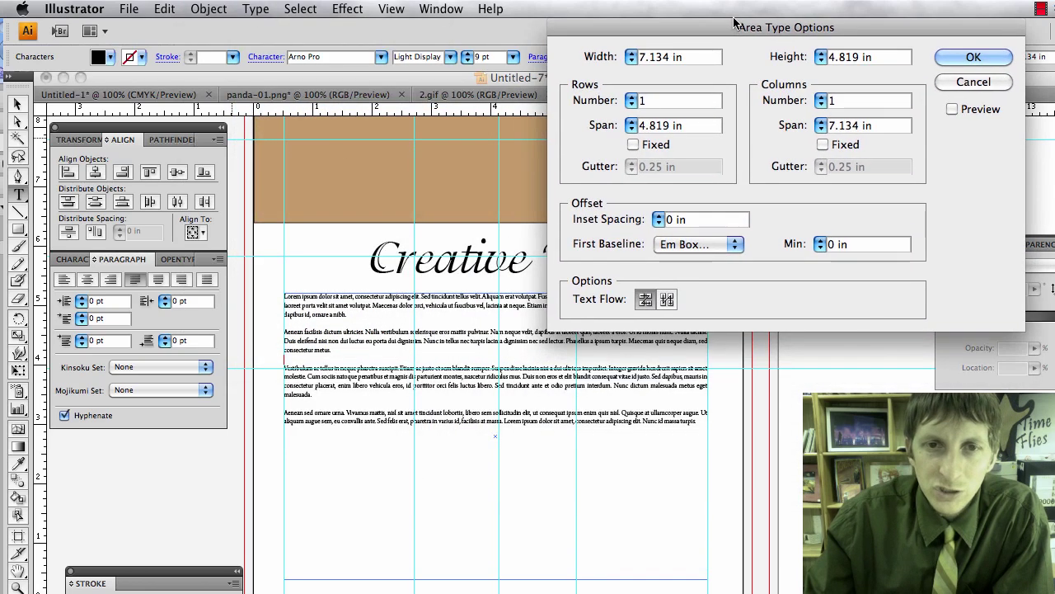
Step: Set the body text to 2 columns and adjust the gutter to 1 in
left_click(822, 97)
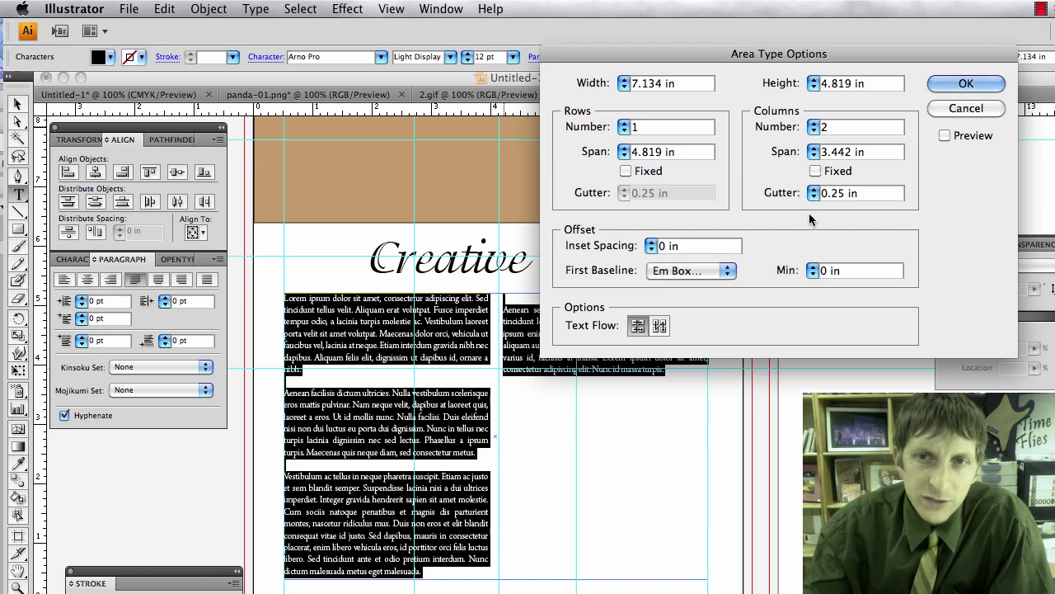
left_click(814, 189)
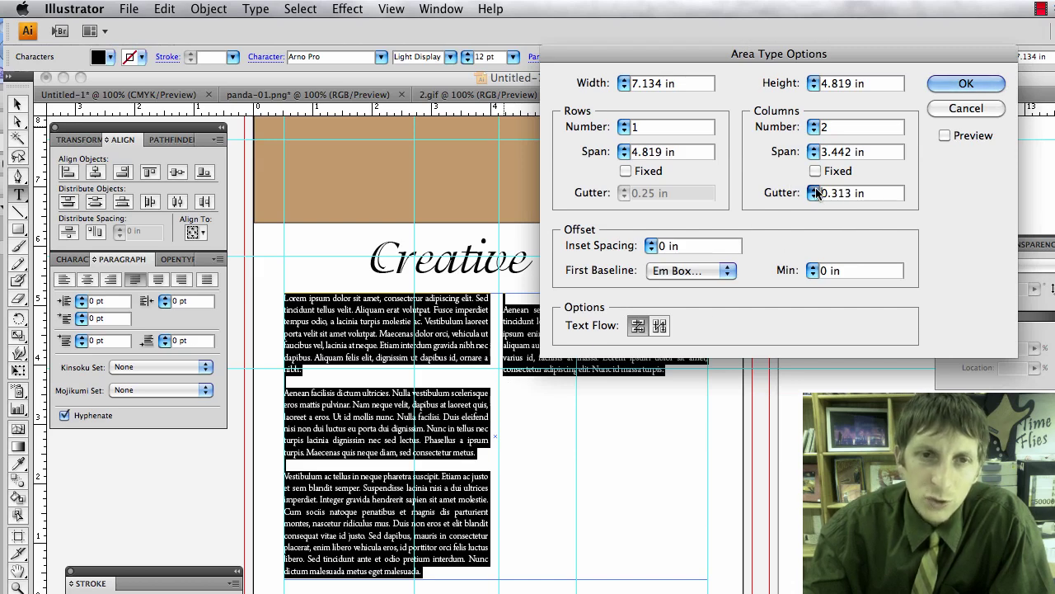
left_click(814, 189)
left_click(944, 135)
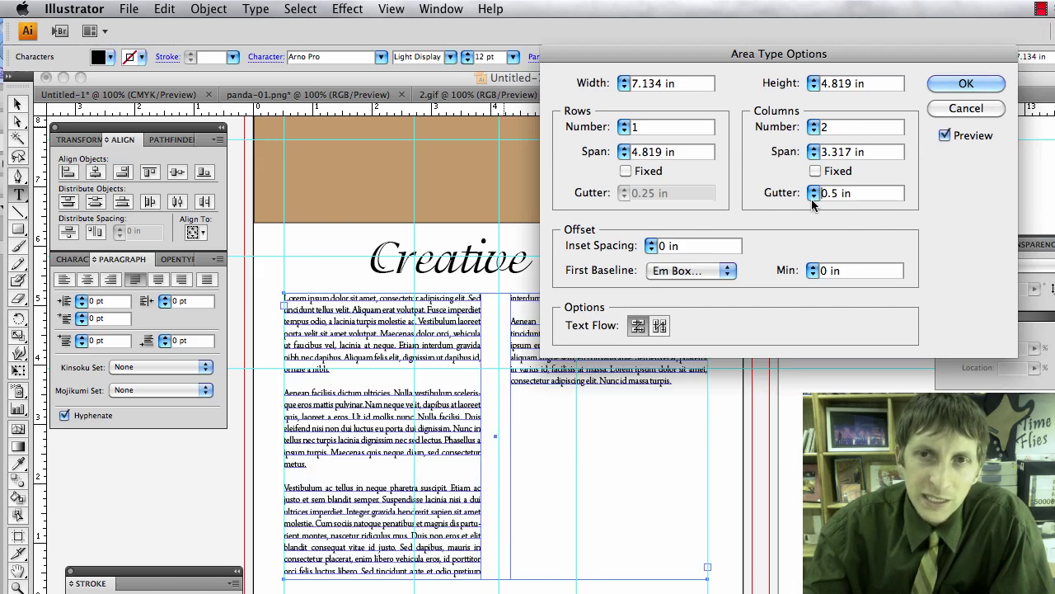
left_click(814, 189)
left_click(815, 189)
left_click(815, 189)
left_click(815, 189)
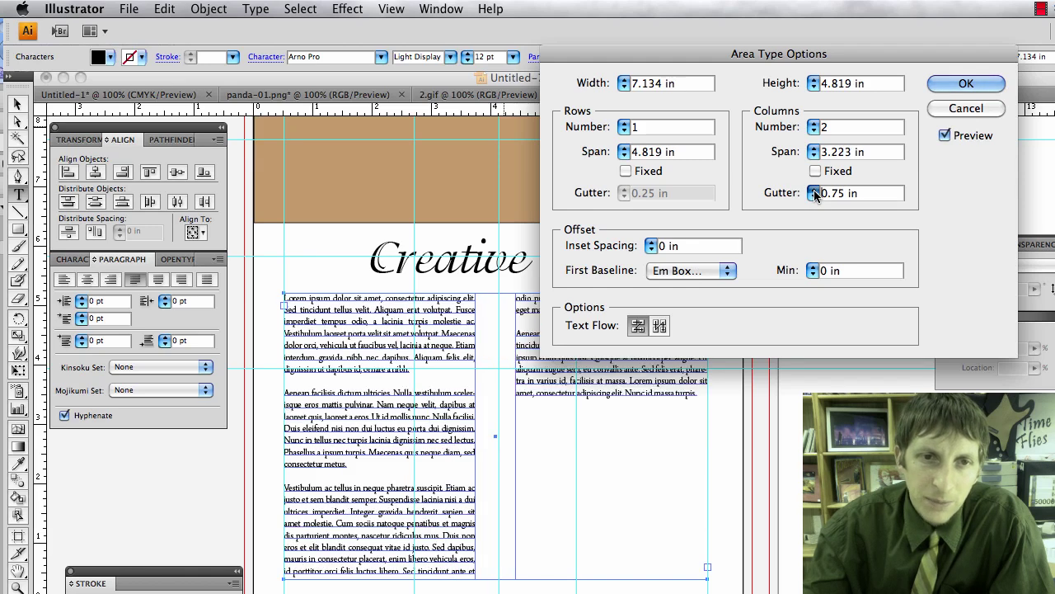
left_click(815, 189)
left_click(815, 189)
left_click(815, 189)
left_click(814, 189)
left_click(815, 189)
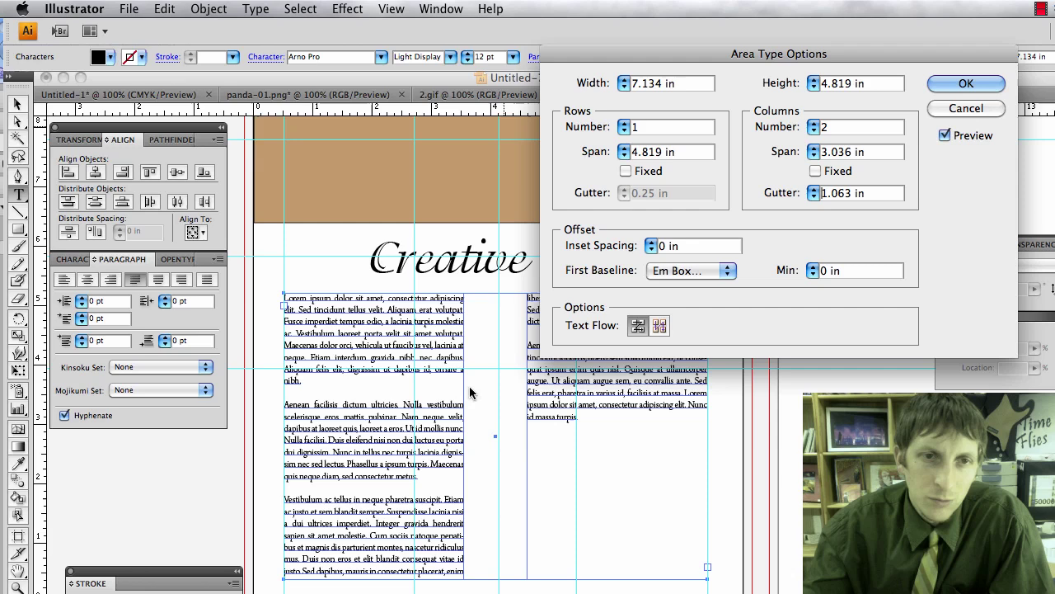
left_click(815, 189)
left_click(815, 189)
left_click(815, 189)
left_click(815, 188)
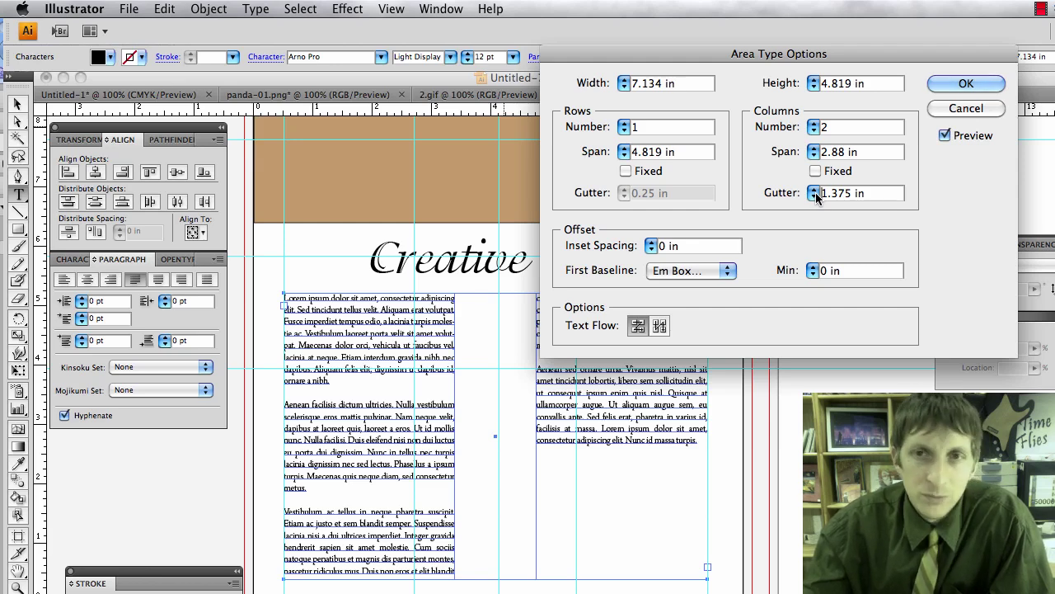
left_click(815, 197)
left_click(814, 197)
left_click(815, 197)
left_click(814, 197)
left_click(814, 197)
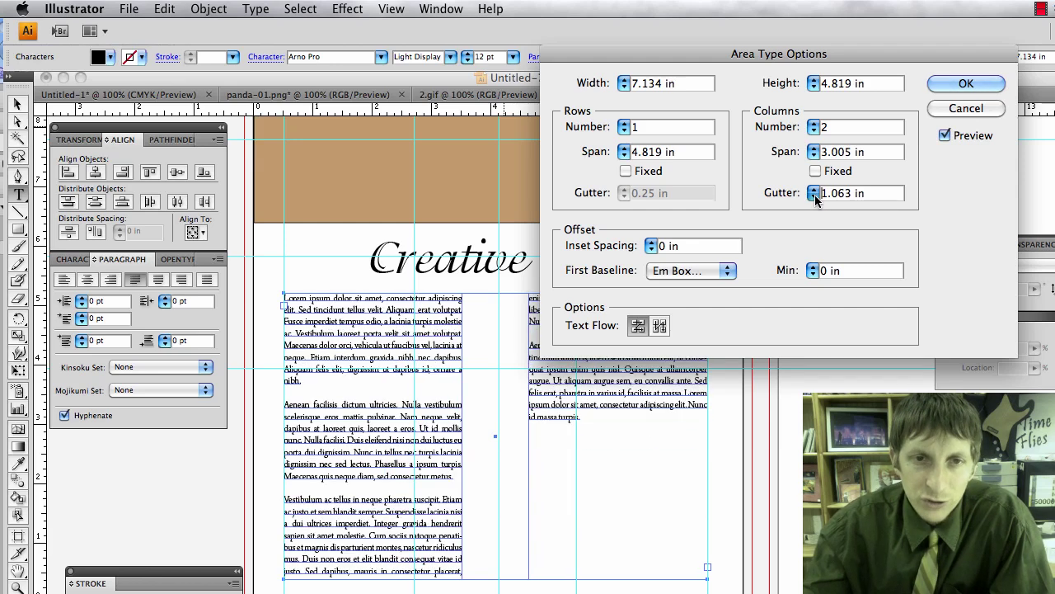
left_click(814, 197)
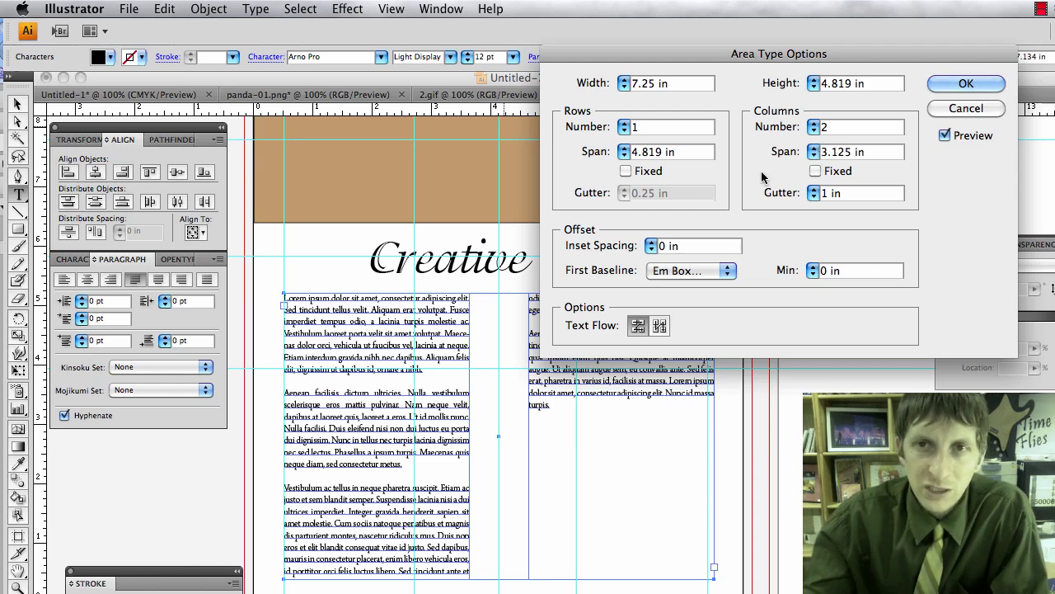
Step: Fine-tune the column span to 3.063 in and apply the two-column layout
left_click(814, 147)
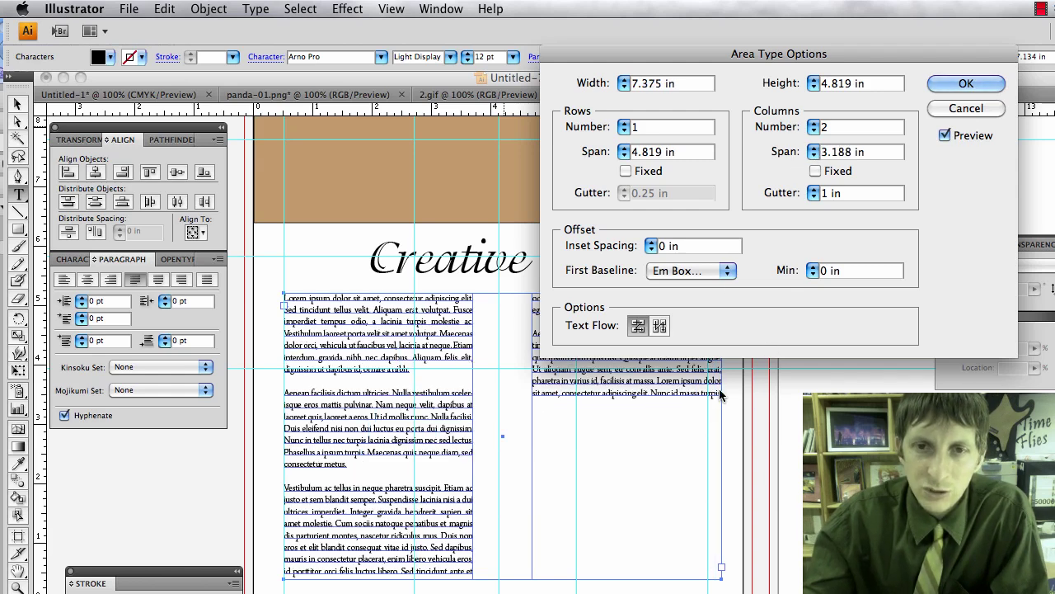
left_click(813, 150)
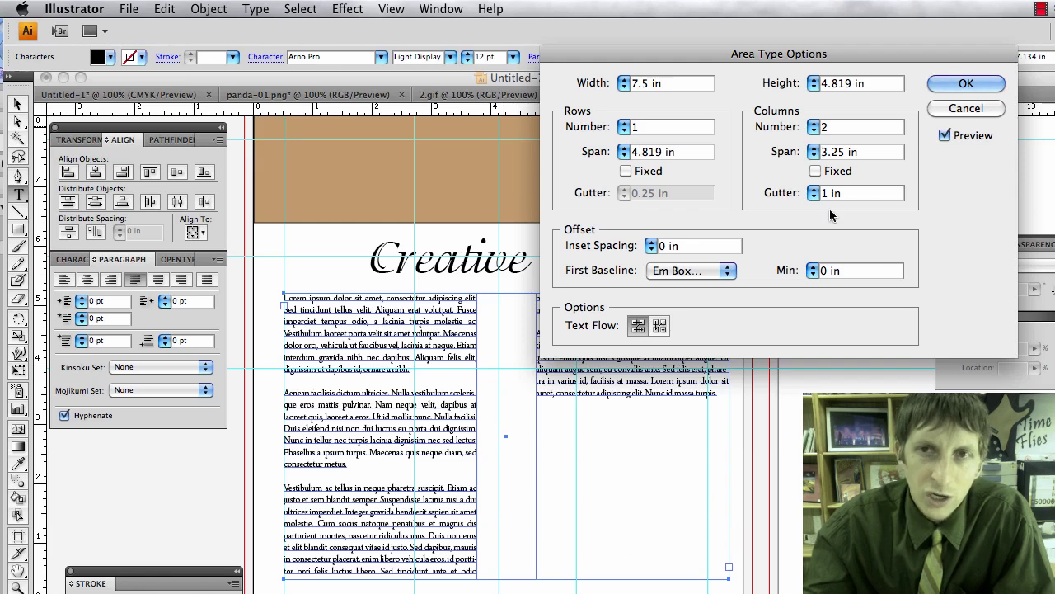
left_click(812, 156)
left_click(812, 155)
left_click(812, 155)
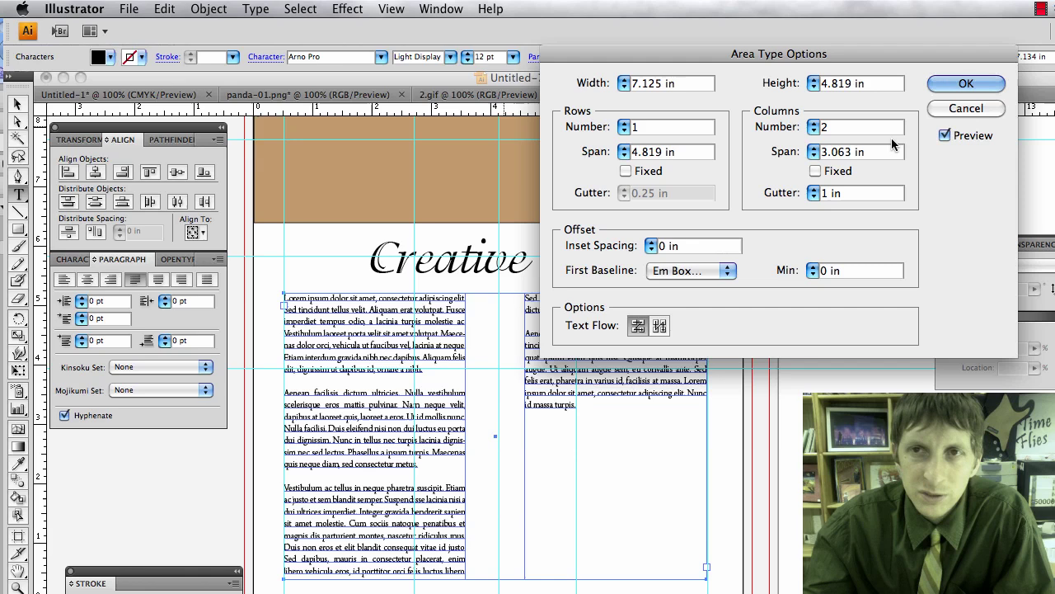
key("Return")
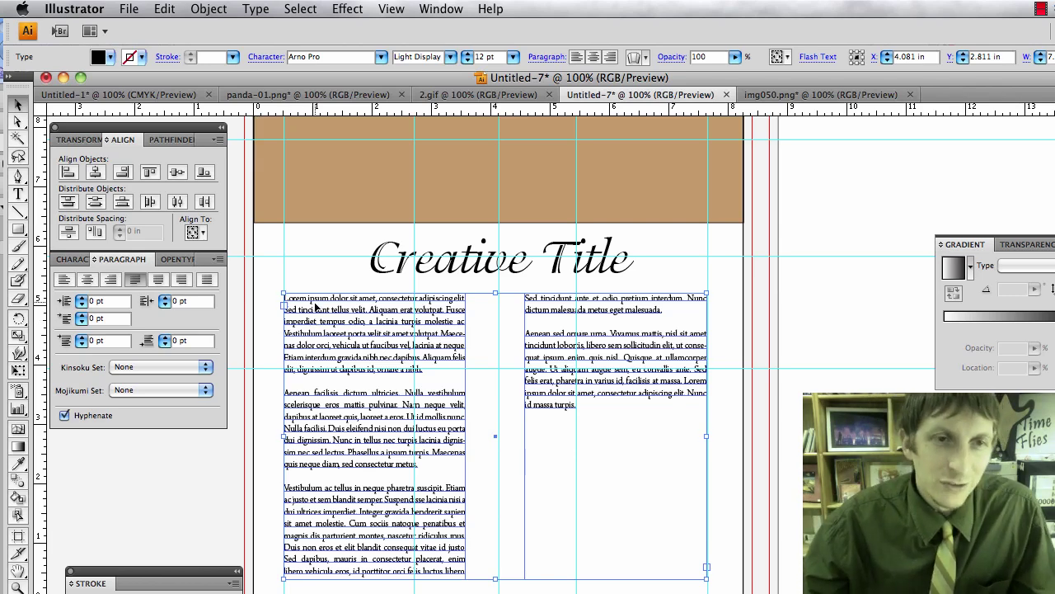
Step: Zoom in on the first paragraph and delete the opening L of 'Lorem'
key("ctrl+plus")
scroll(314, 318, "left", 4)
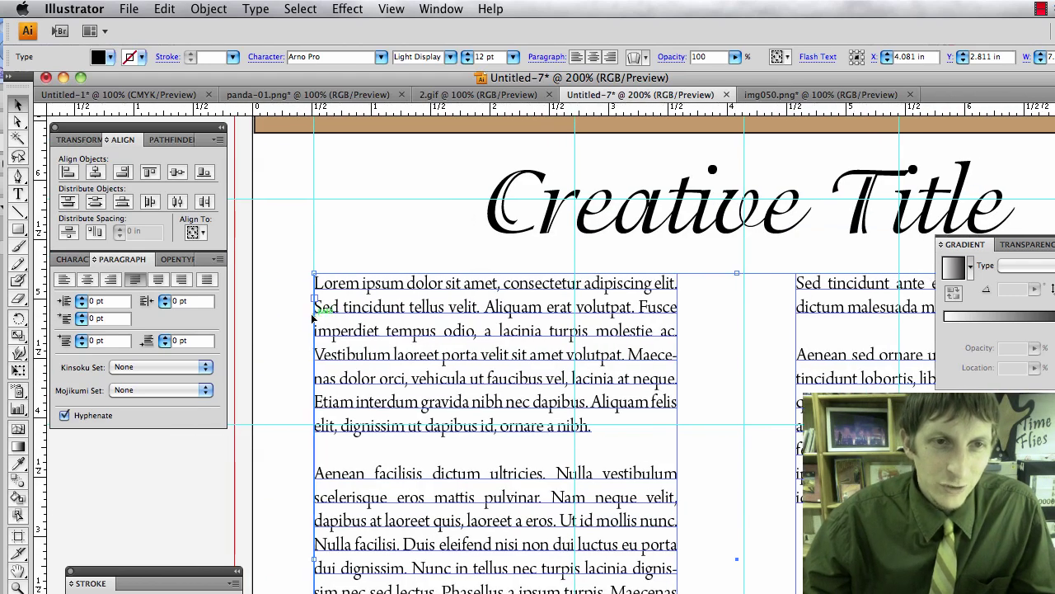
left_click(320, 318, "super")
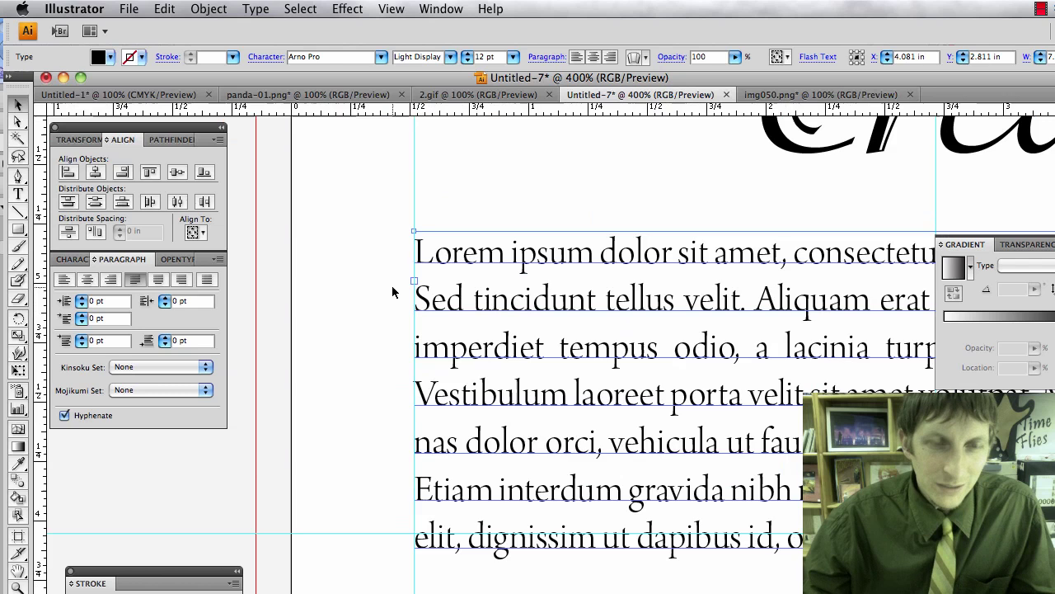
key("t")
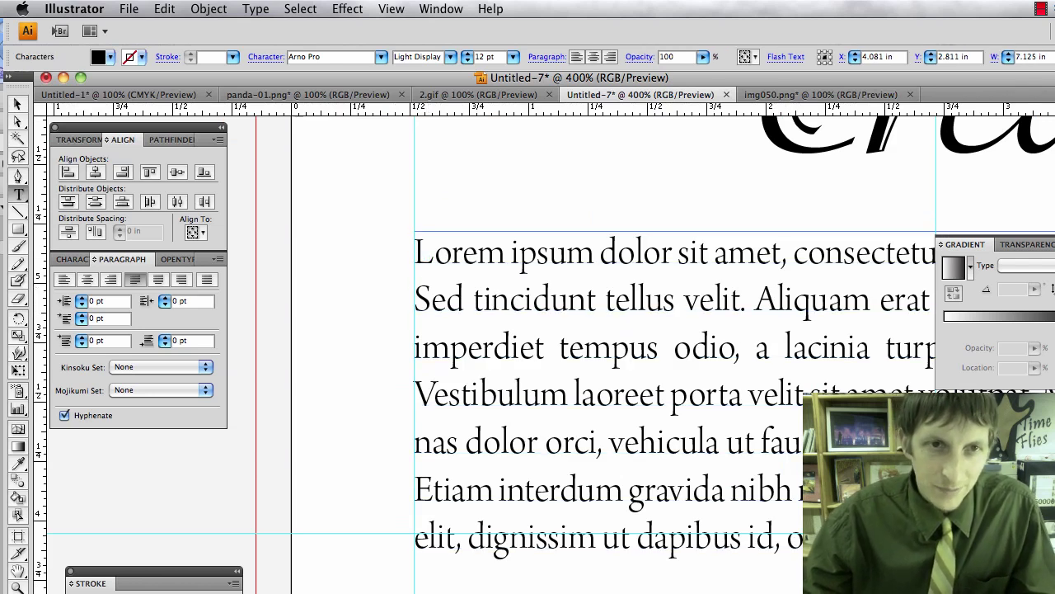
key("BackSpace")
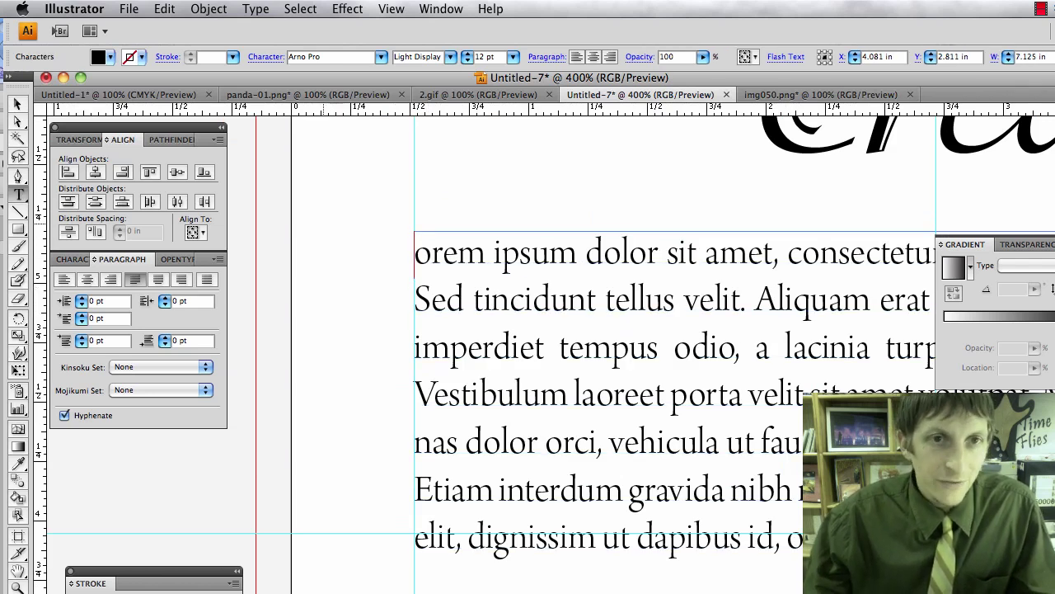
key("Escape")
left_click(326, 236)
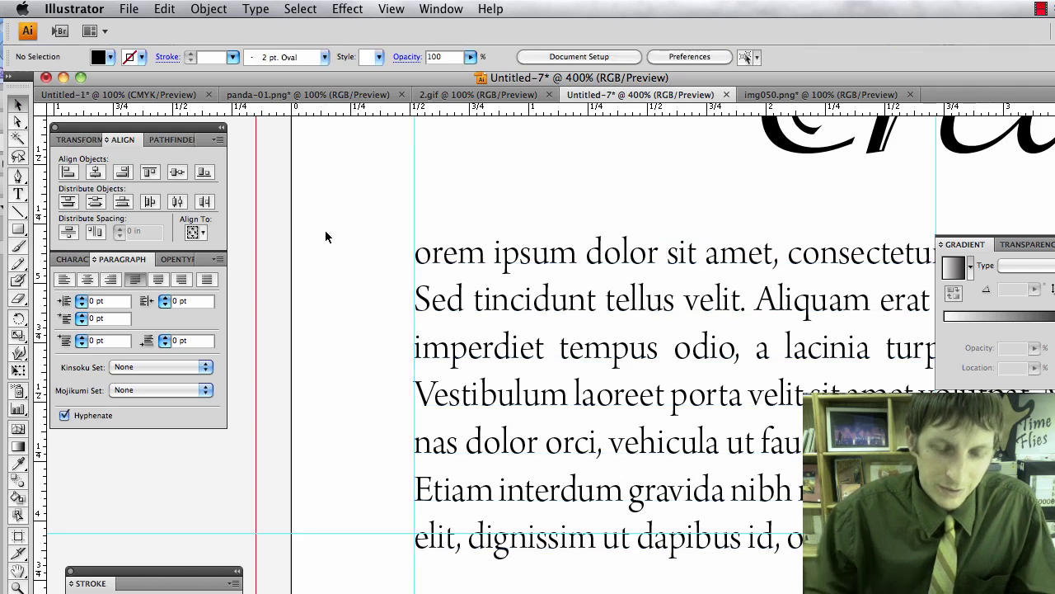
Step: Type a separate letter L left of the paragraph and convert it to outlines
key("l")
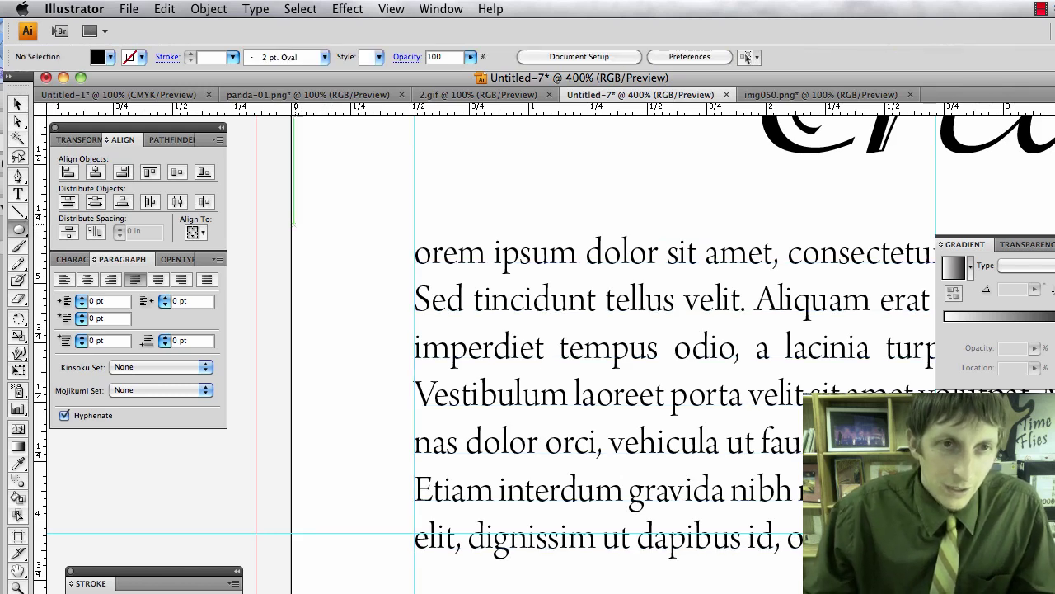
left_click(19, 193)
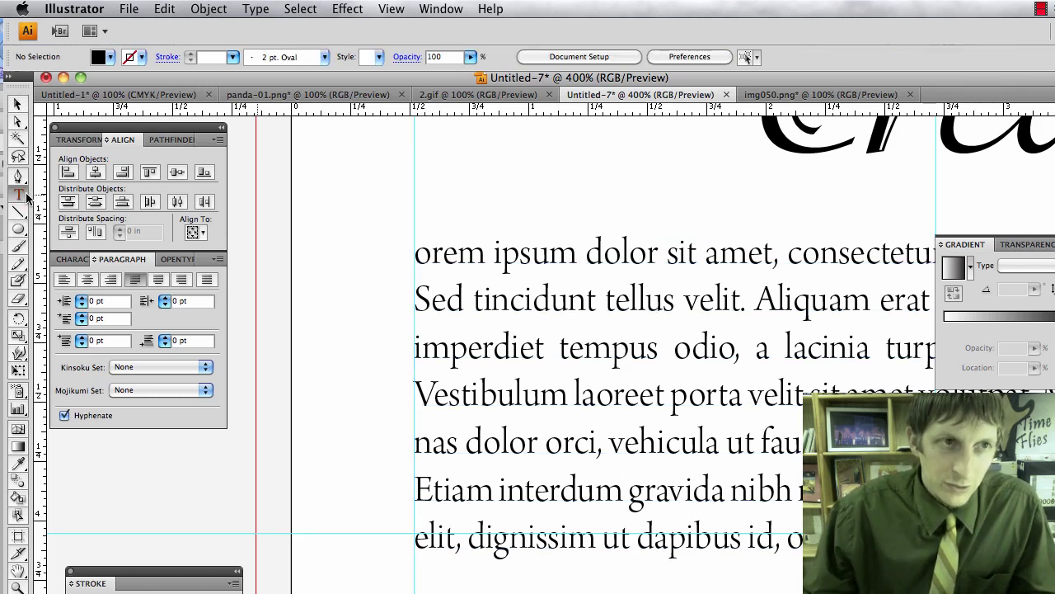
left_click(324, 237)
type("l")
type("L")
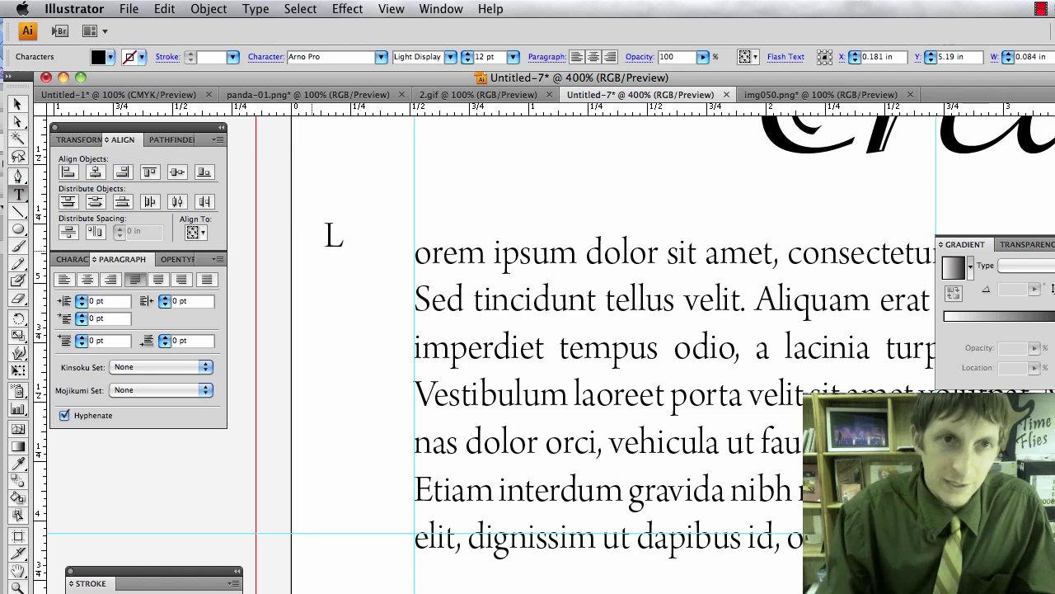
key("super+a")
key("Escape")
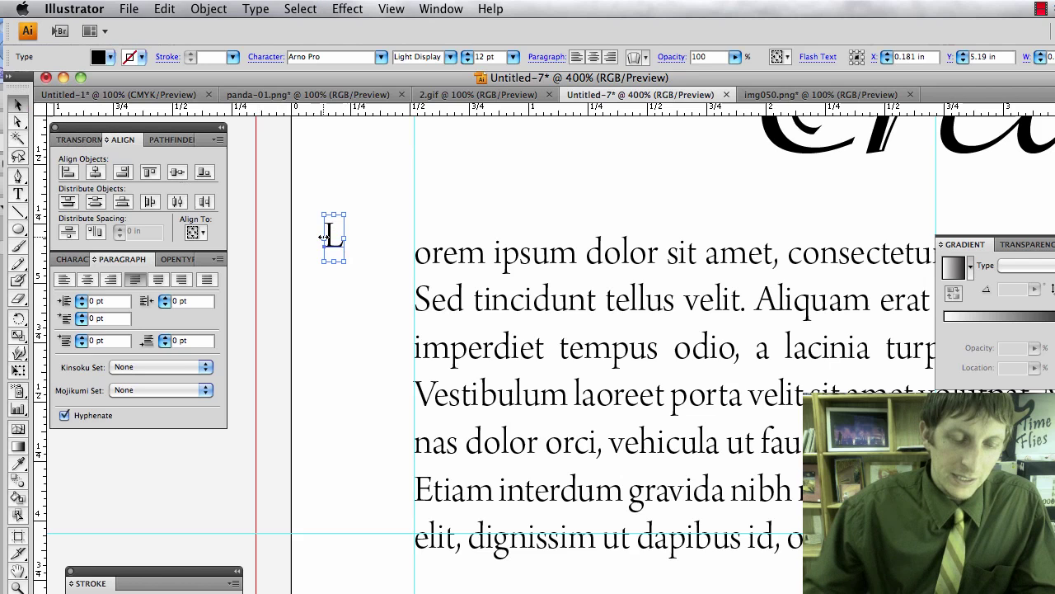
key("super+shift+a")
key("t")
key("shift+super+o")
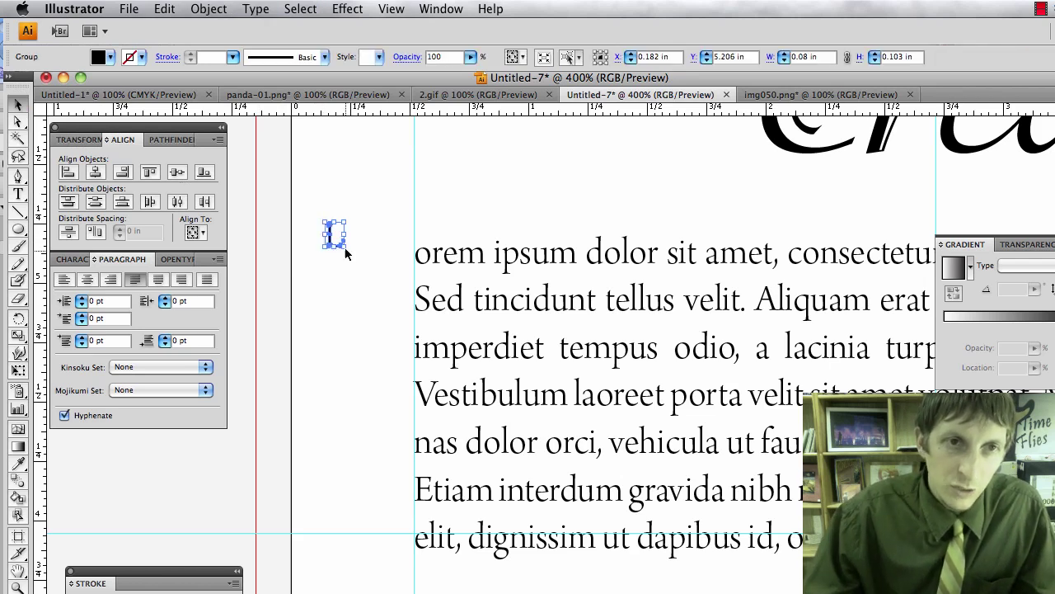
Step: Enlarge the outlined L to nearly triple size and make the body text wrap around it
left_click_drag(346, 248, 429, 310)
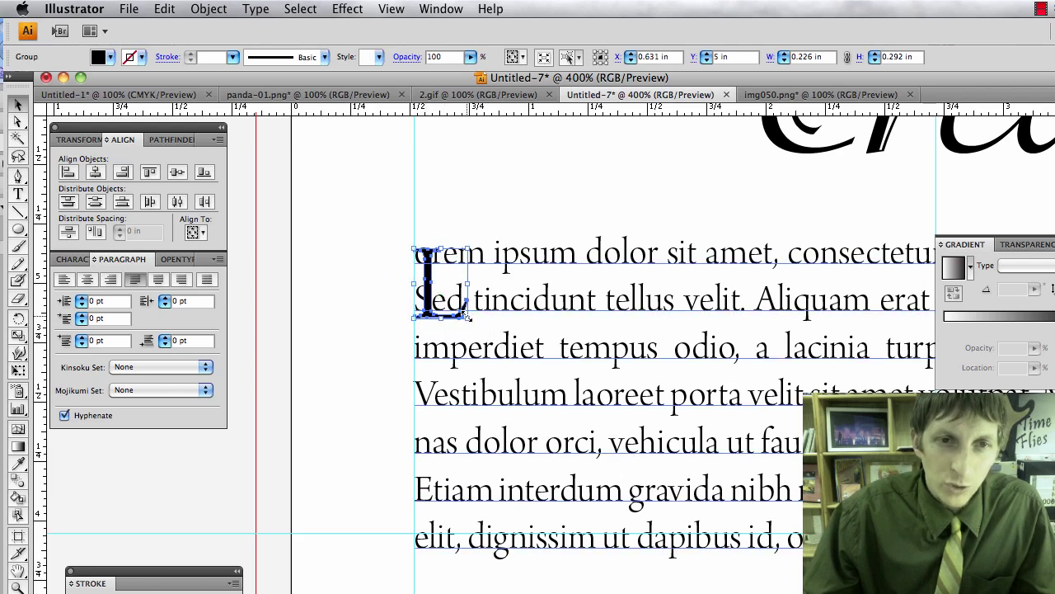
left_click(521, 307, "shift")
left_click(516, 307, "shift")
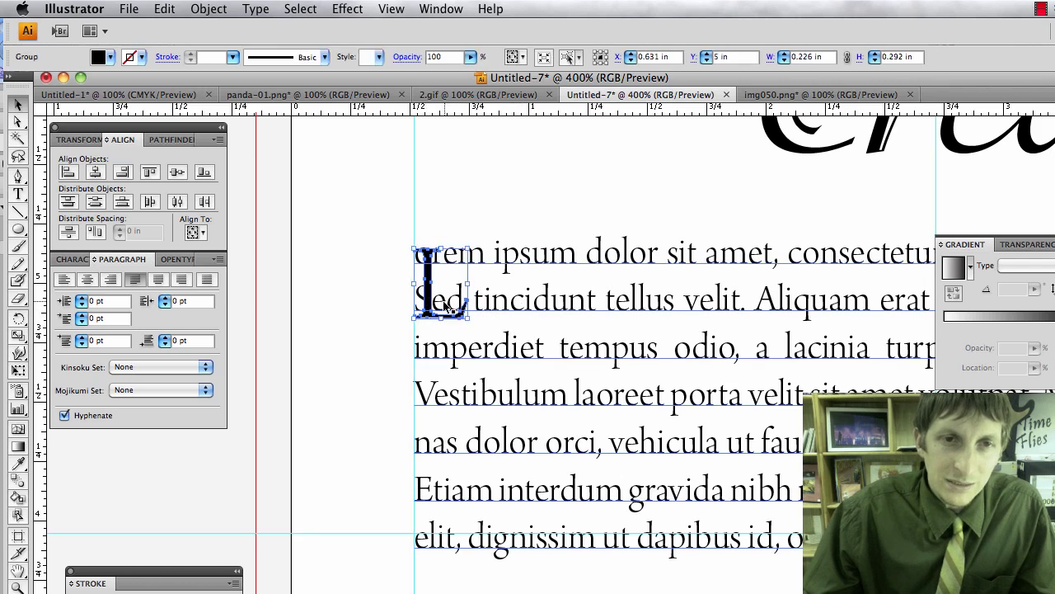
right_click(430, 302)
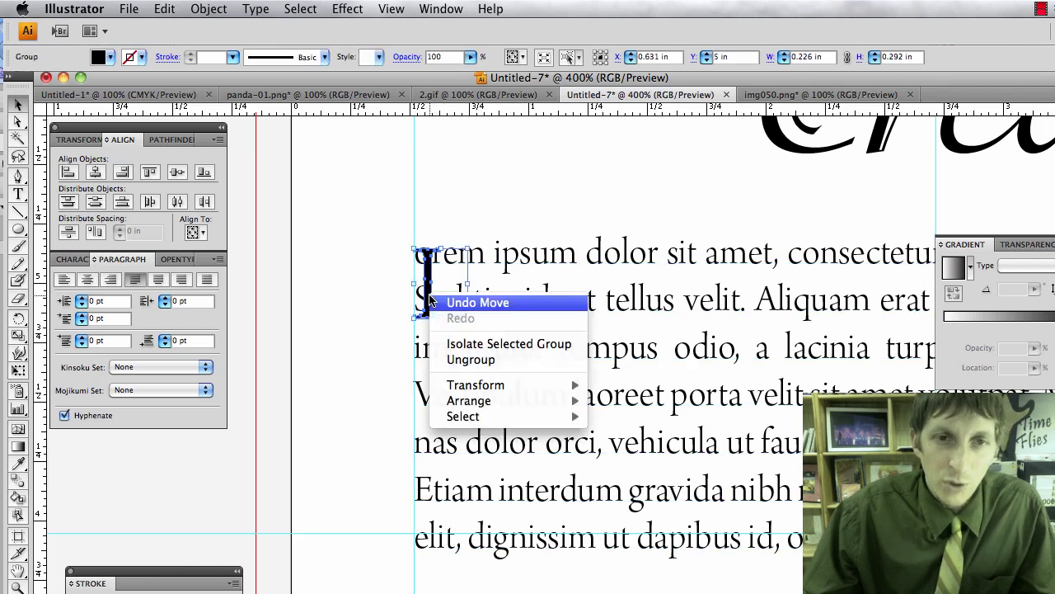
left_click(209, 9)
left_click(208, 9)
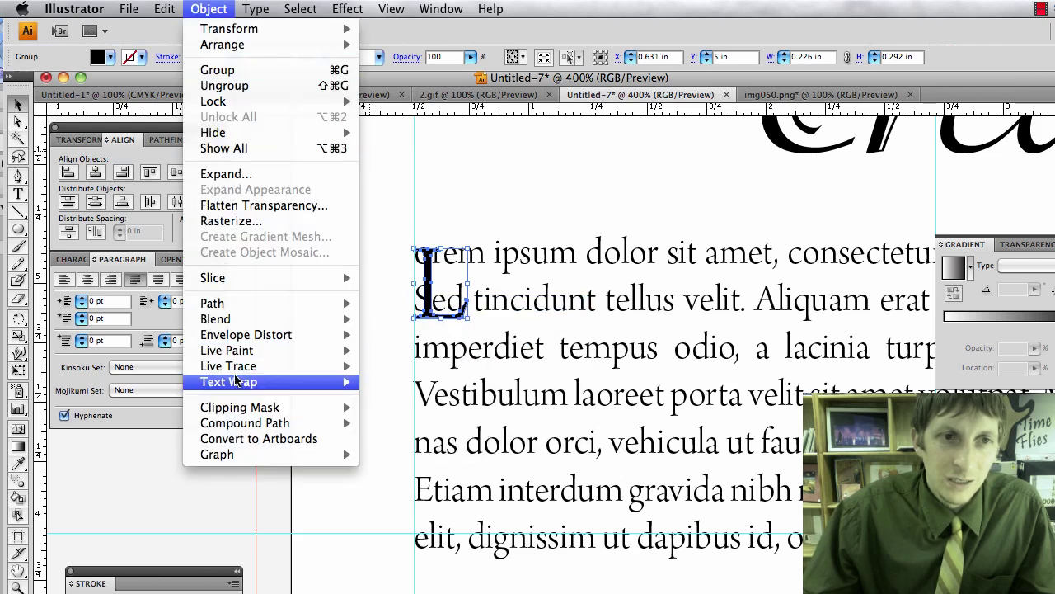
mouse_move(237, 381)
left_click(385, 380)
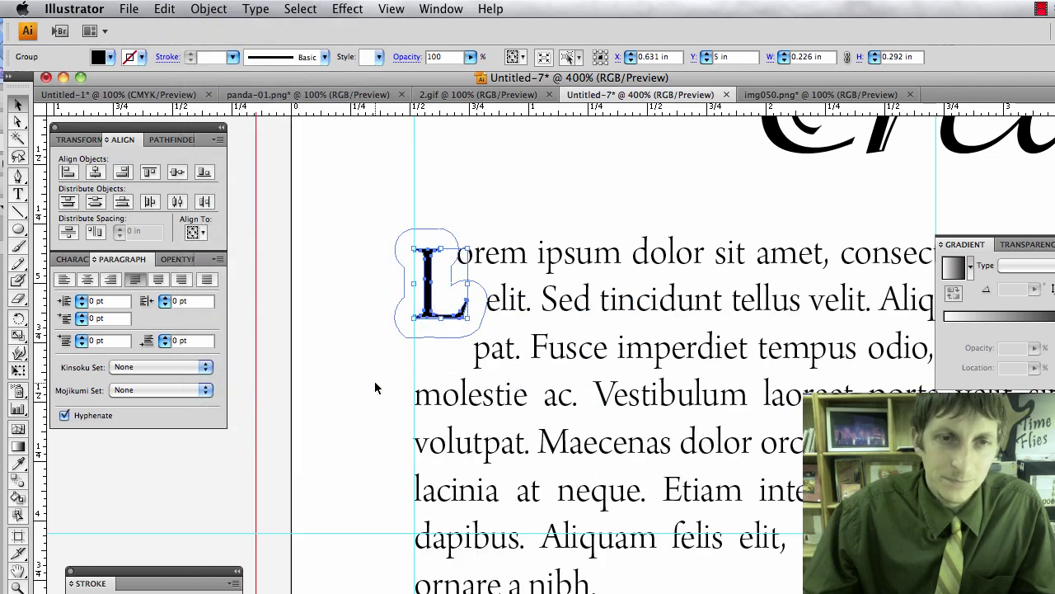
left_click(367, 379)
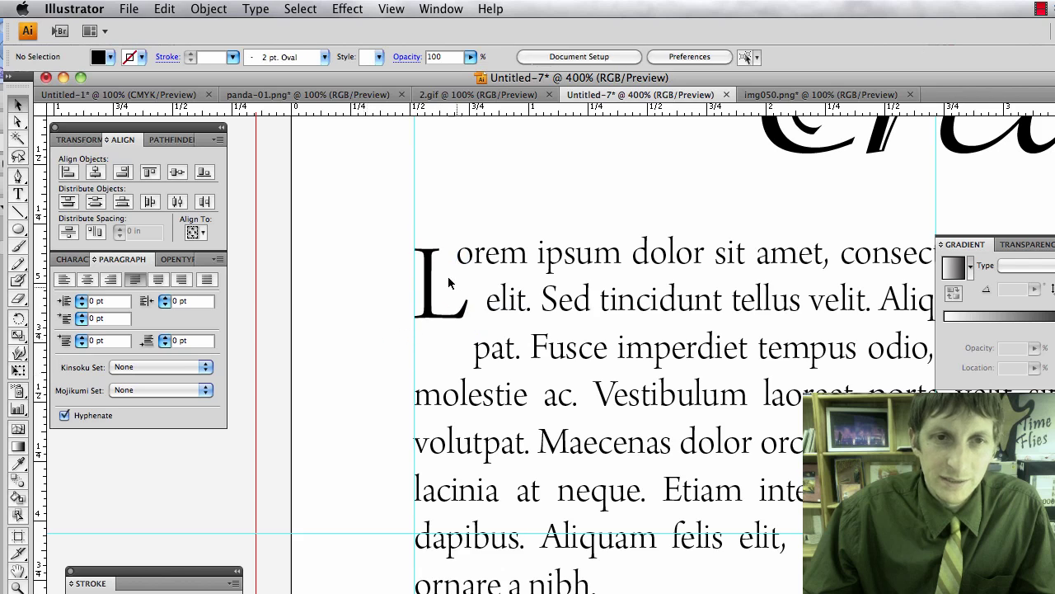
Step: Nudge the drop-cap L so the first paragraph reflows beside it
left_click(442, 316)
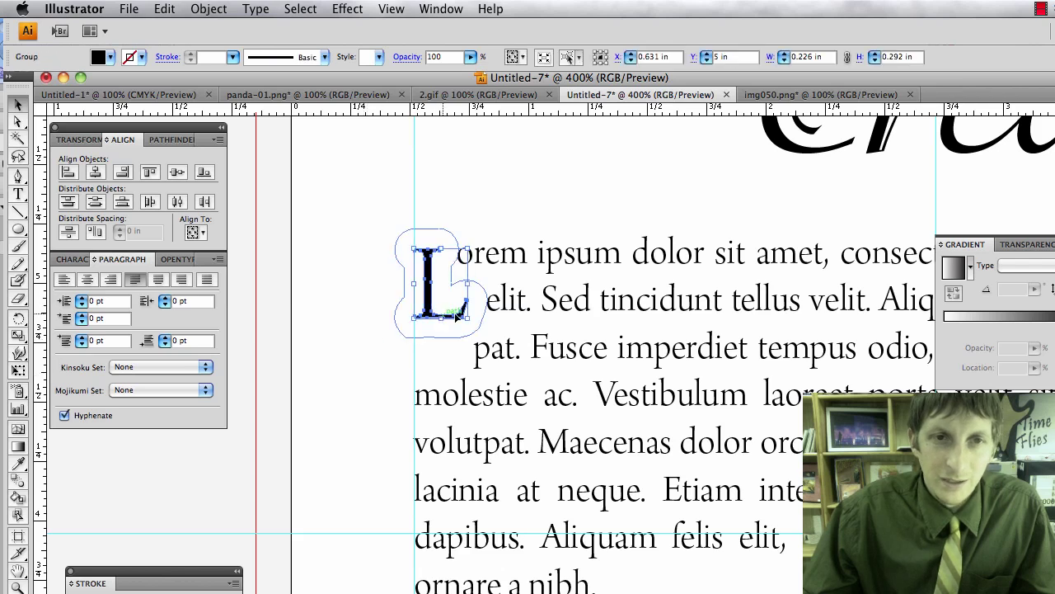
left_click(544, 202)
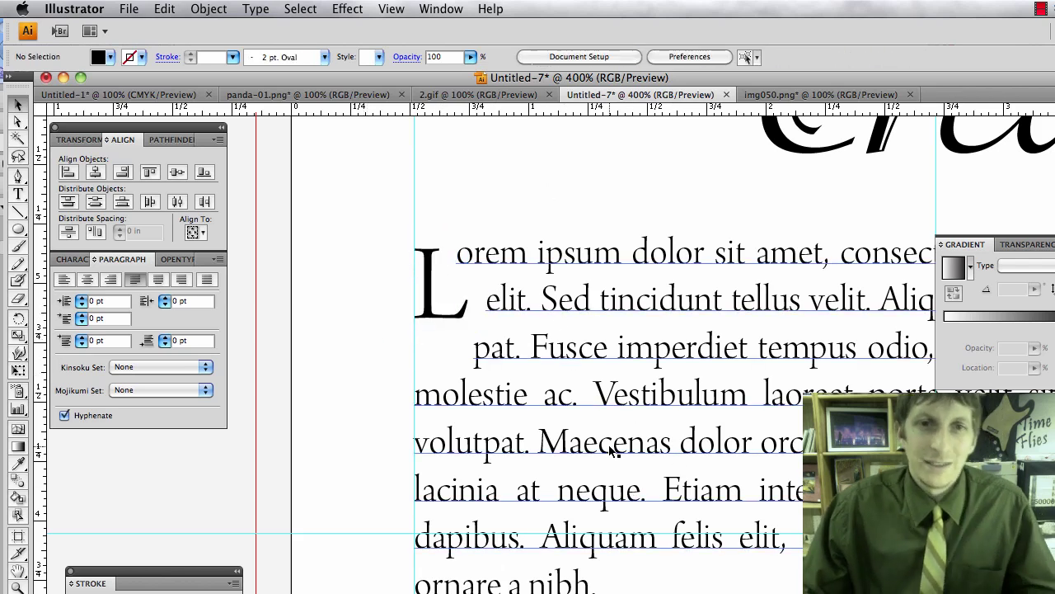
left_click_drag(436, 315, 422, 263)
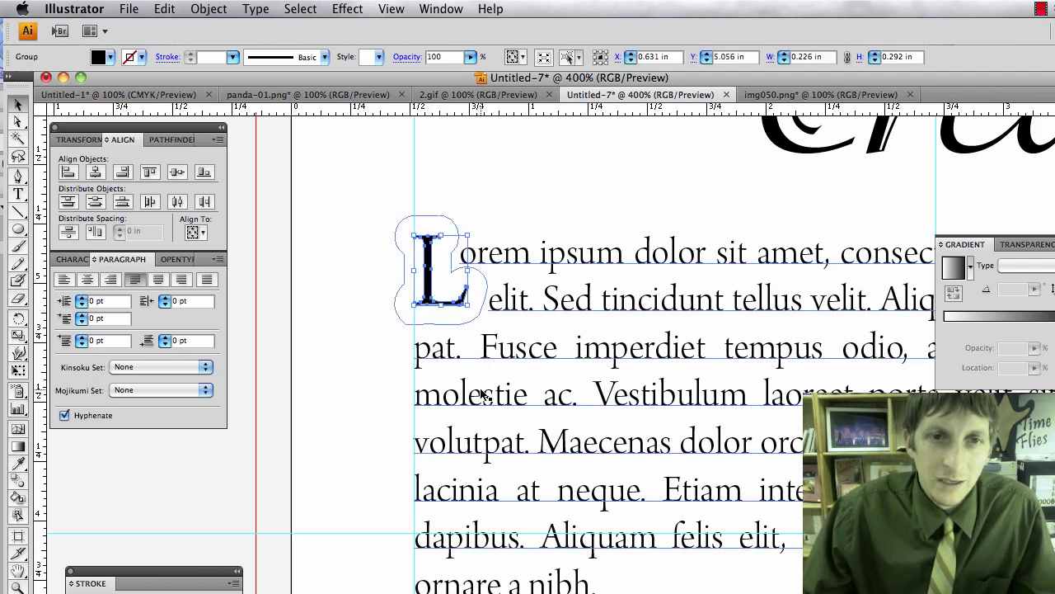
left_click(443, 416)
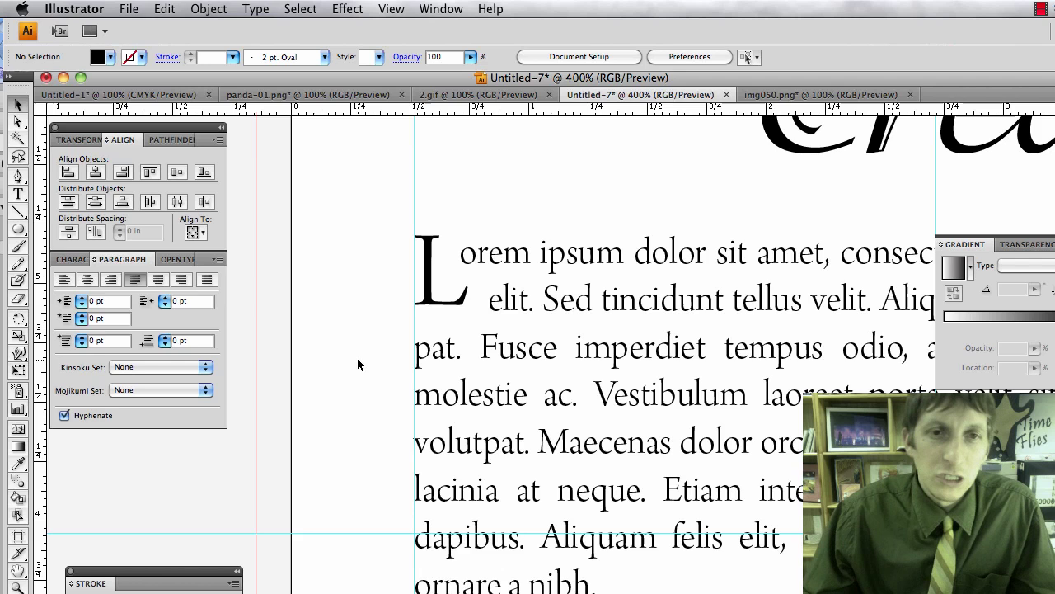
left_click(428, 305)
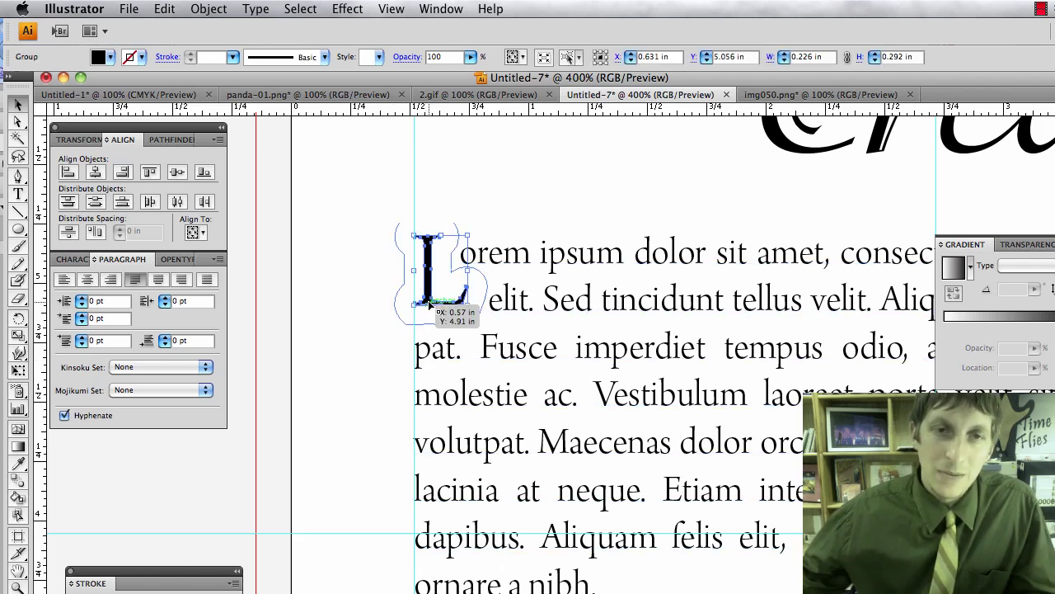
left_click_drag(433, 303, 433, 304)
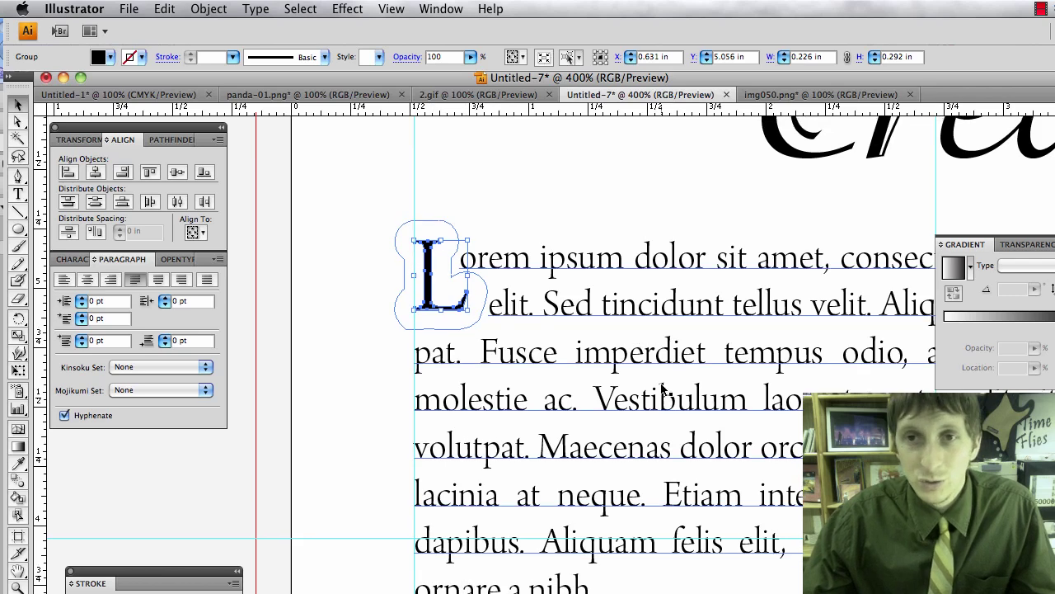
scroll(666, 388, "up", 1)
scroll(666, 389, "down", 1)
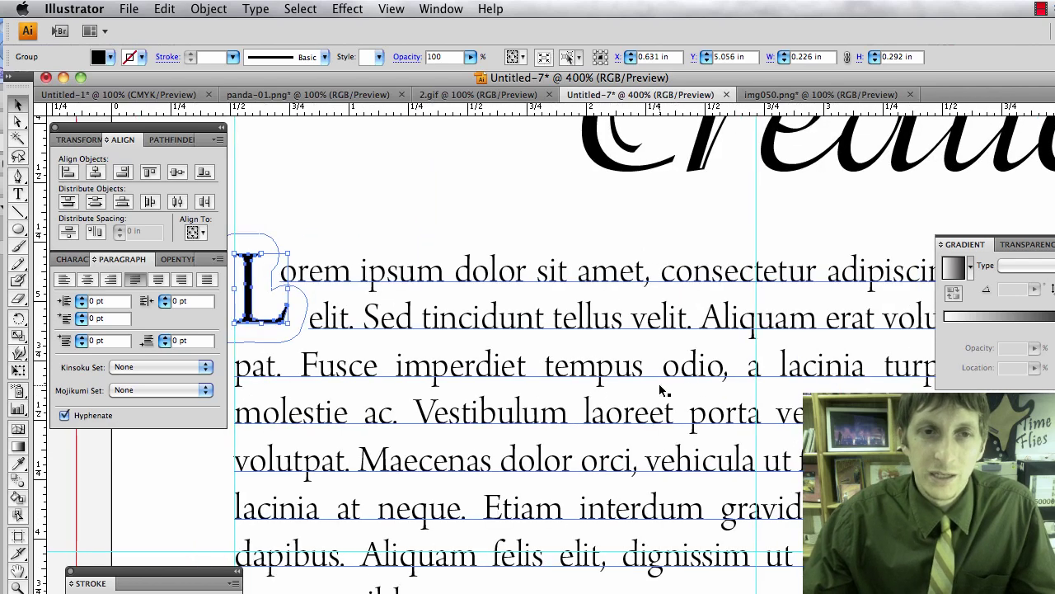
scroll(666, 389, "up", 2)
scroll(661, 390, "down", 4)
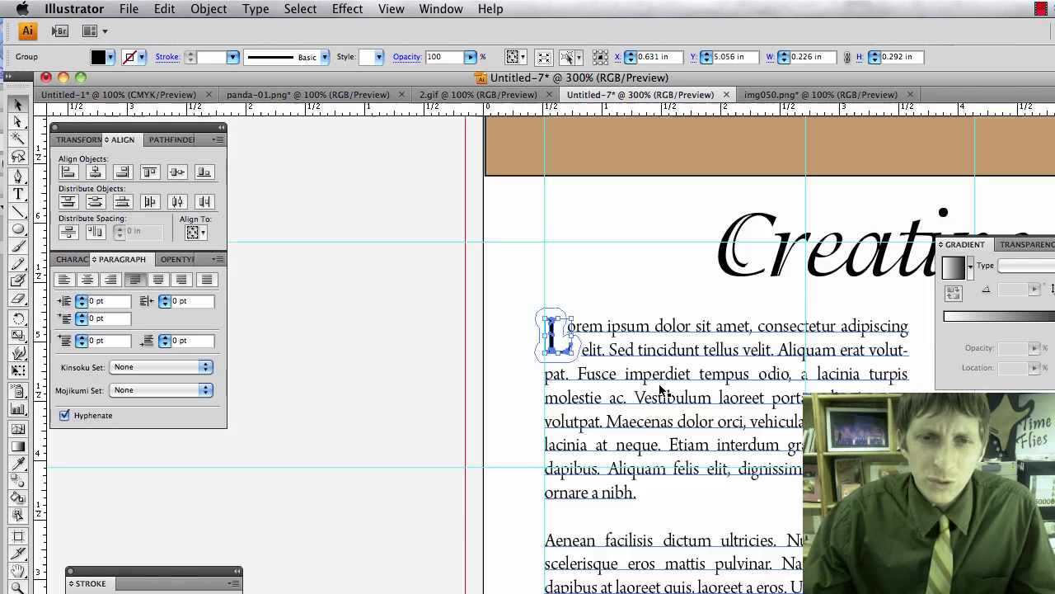
scroll(674, 420, "down", 1)
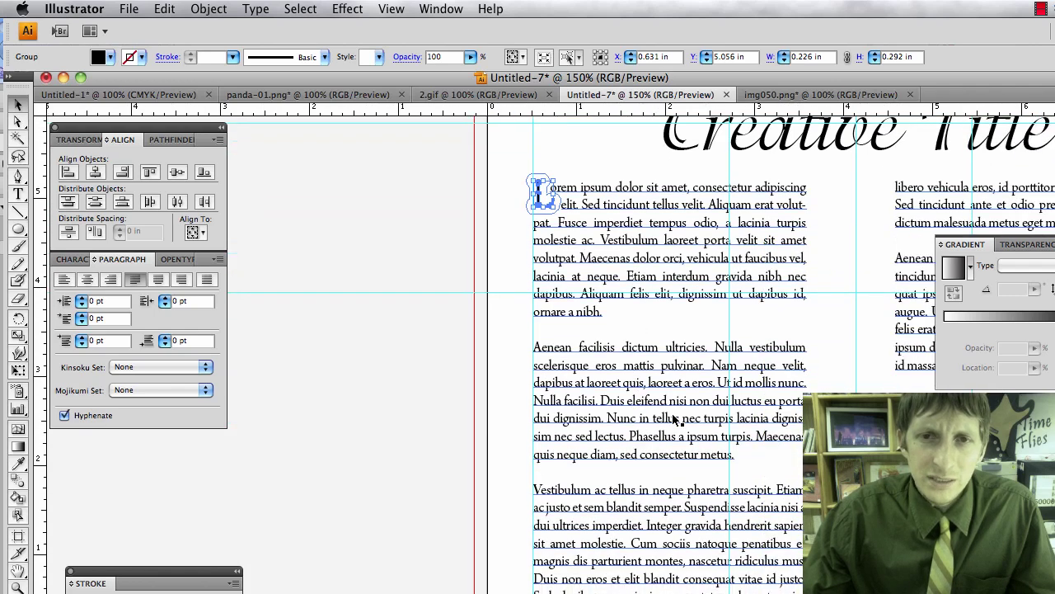
scroll(674, 420, "right", 5)
key("ctrl+shift+a")
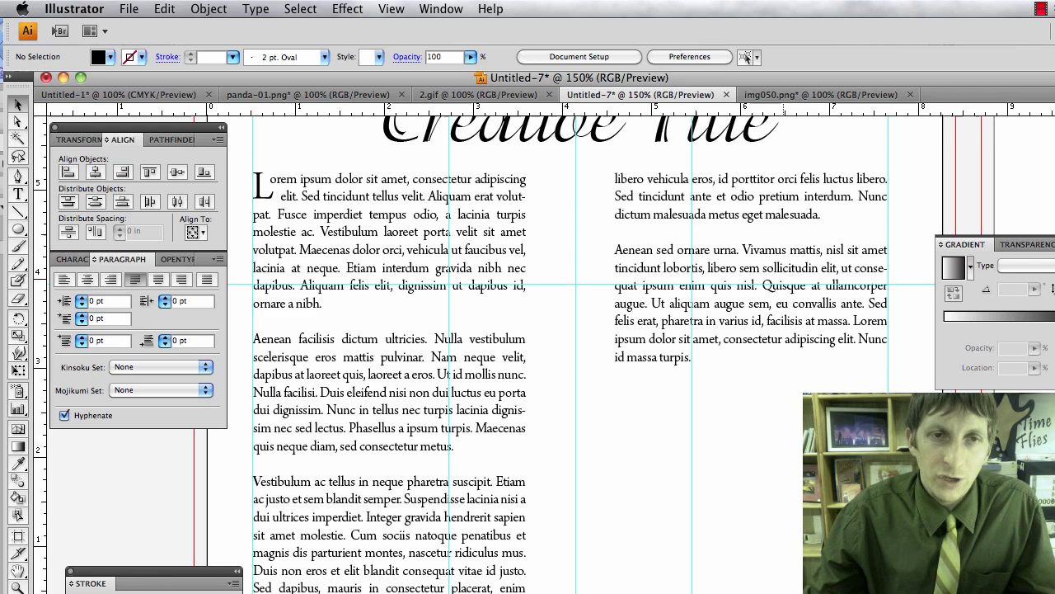
left_click(19, 229)
left_click(46, 237)
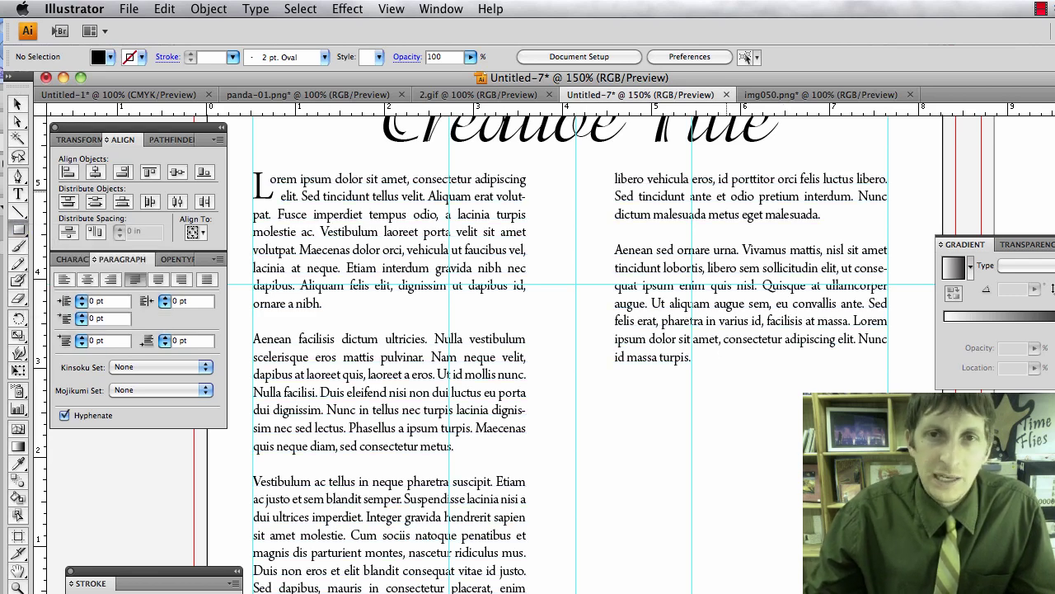
left_click_drag(757, 177, 859, 294)
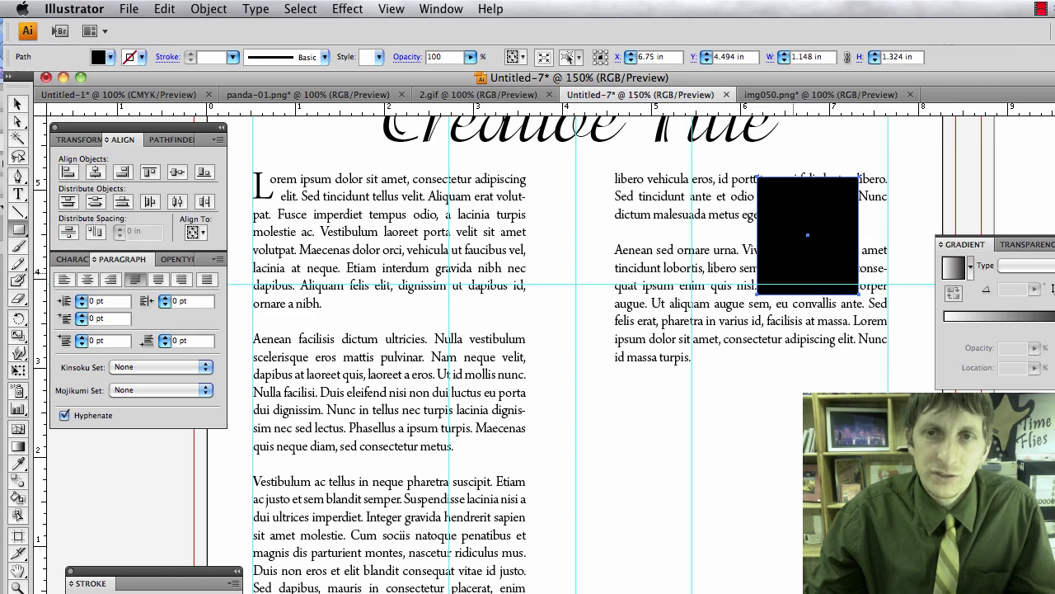
key("v")
left_click_drag(857, 256, 932, 239)
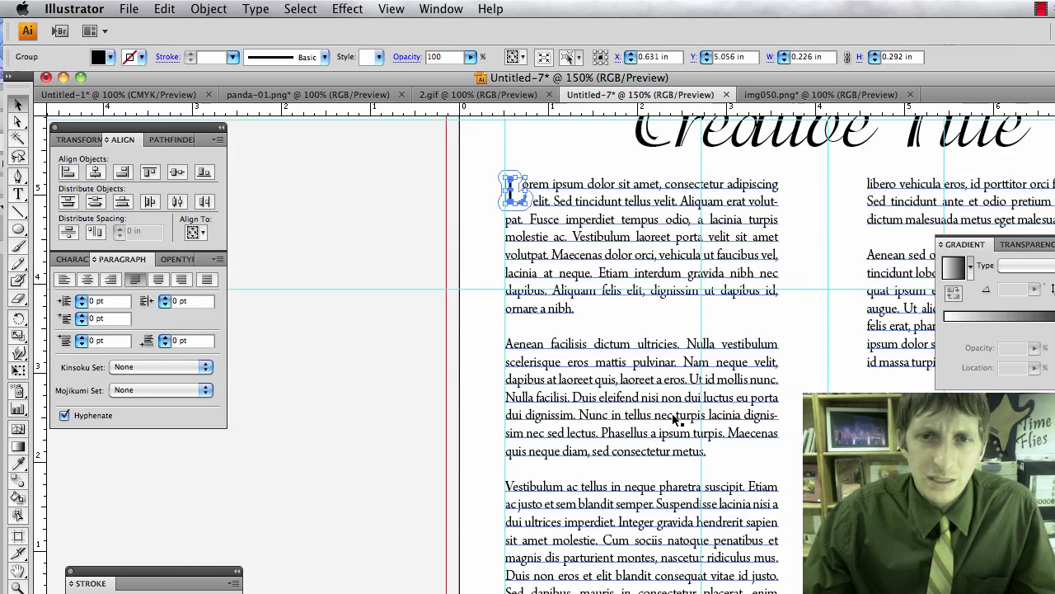
scroll(673, 421, "right", 3)
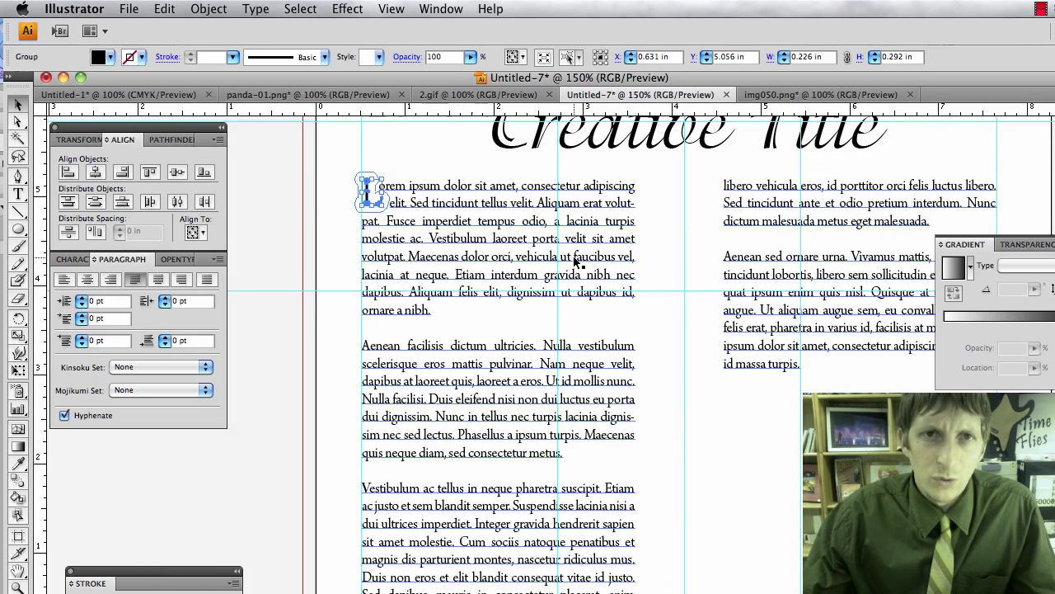
Step: Cut the duck photo out of the panda-01.png document
left_click(785, 97)
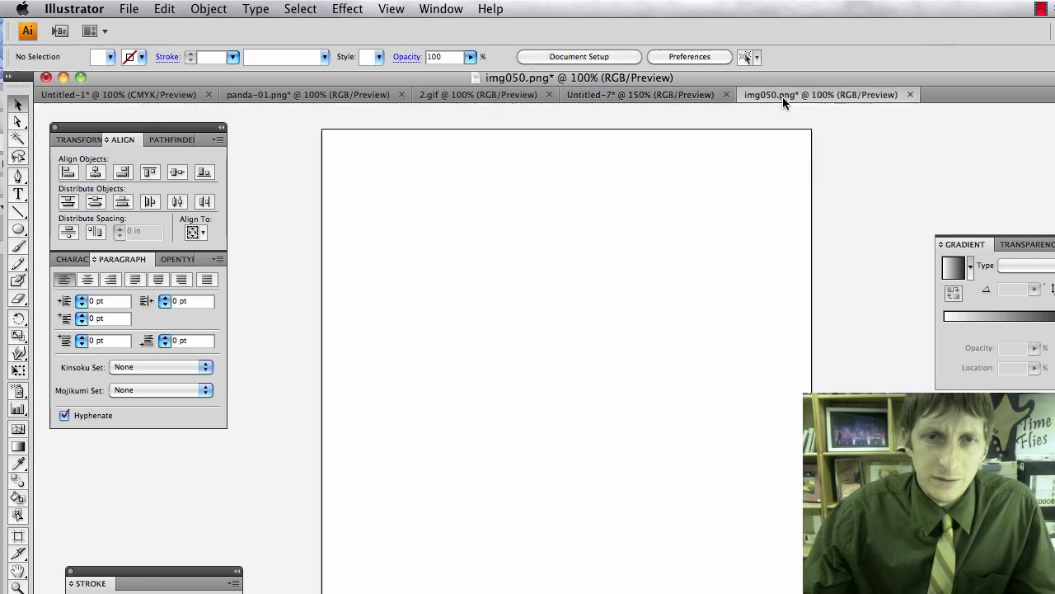
left_click(502, 96)
left_click(363, 95)
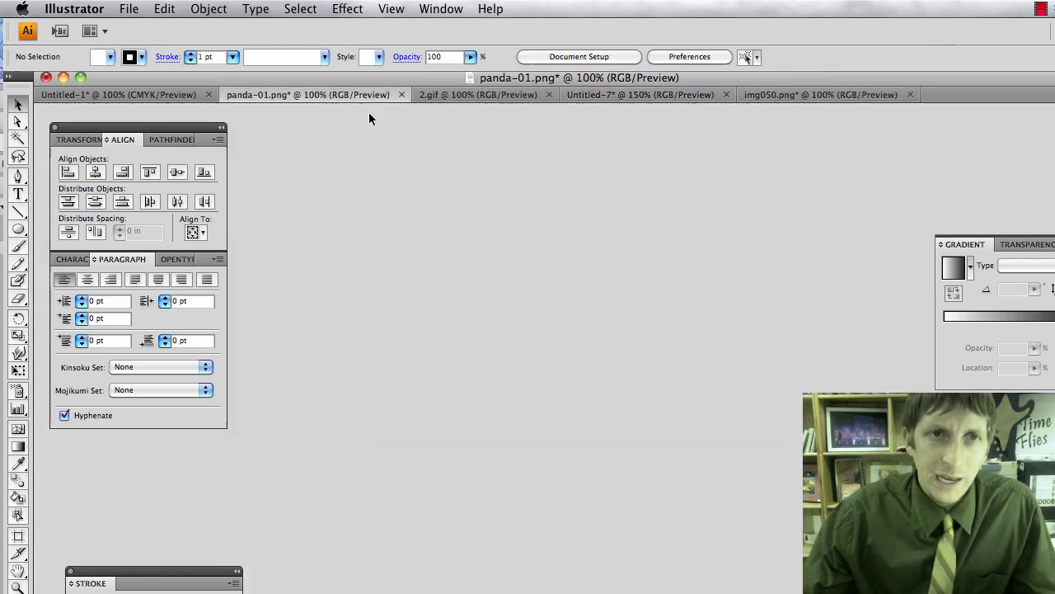
left_click(411, 198)
key("Delete")
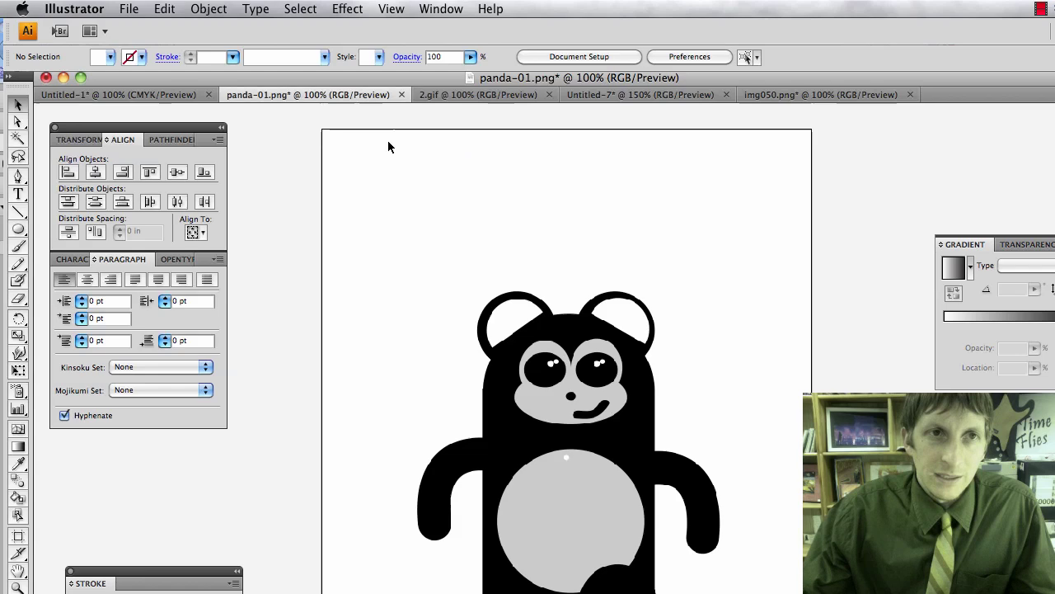
Step: Paste the duck photo into Untitled-7 and place it at the top of the right column
left_click(641, 95)
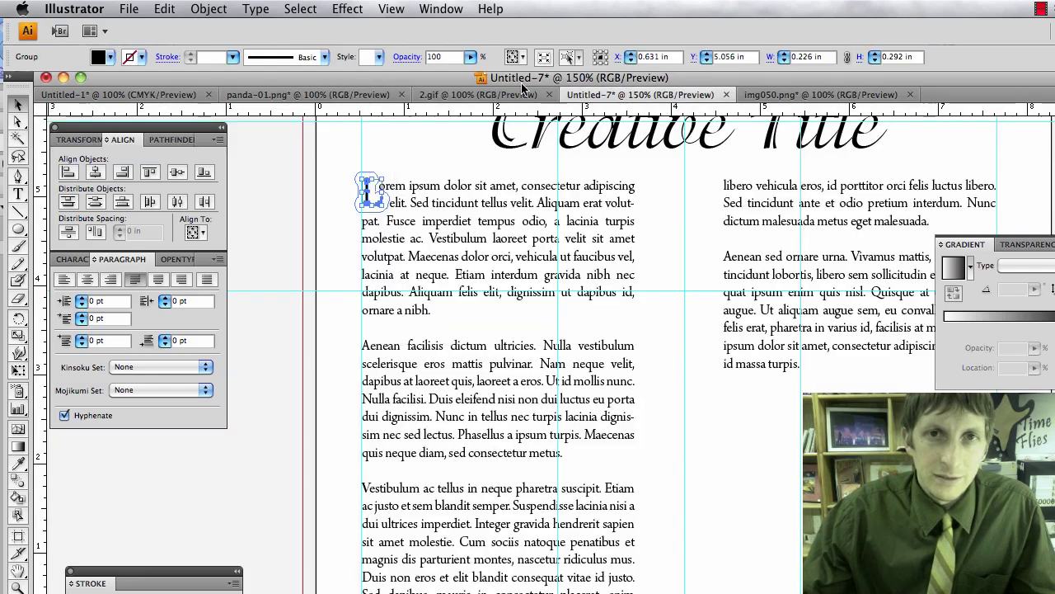
left_click(654, 367)
key("ctrl+v")
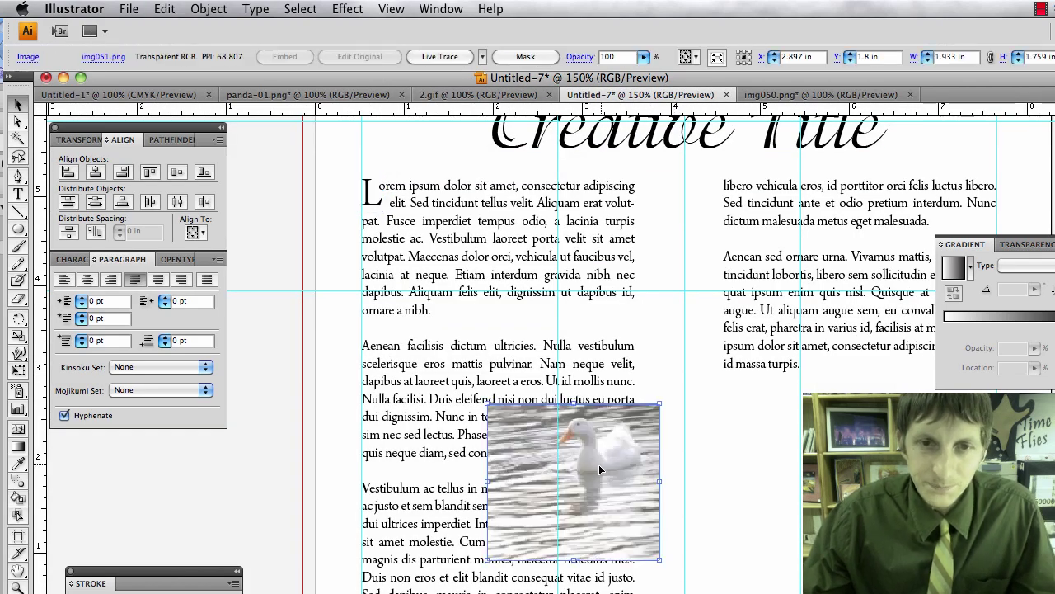
left_click_drag(598, 464, 741, 353)
scroll(742, 354, "right", 2)
scroll(742, 353, "right", 2)
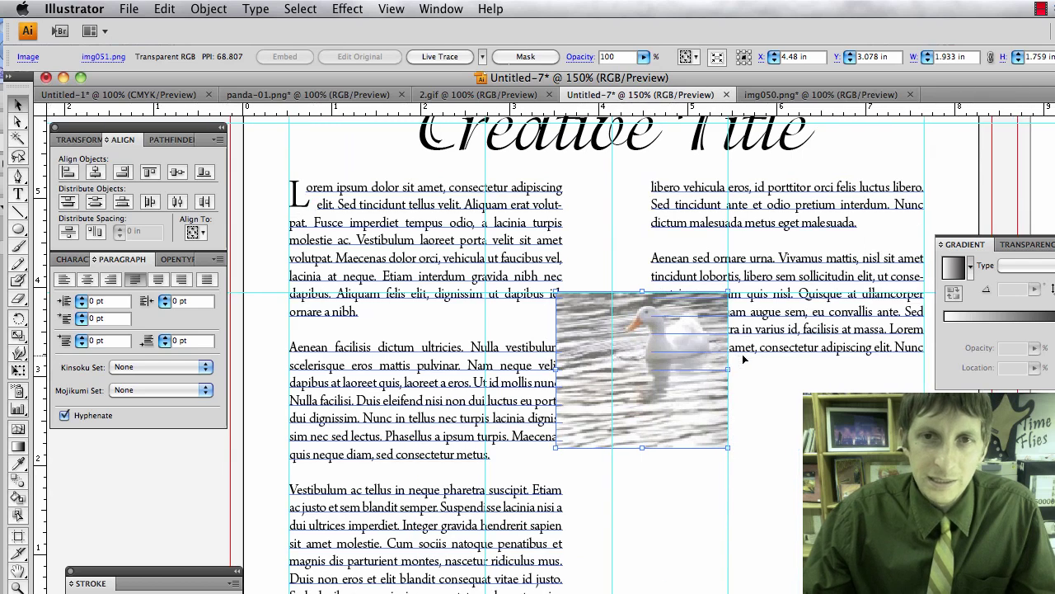
left_click_drag(632, 393, 808, 260)
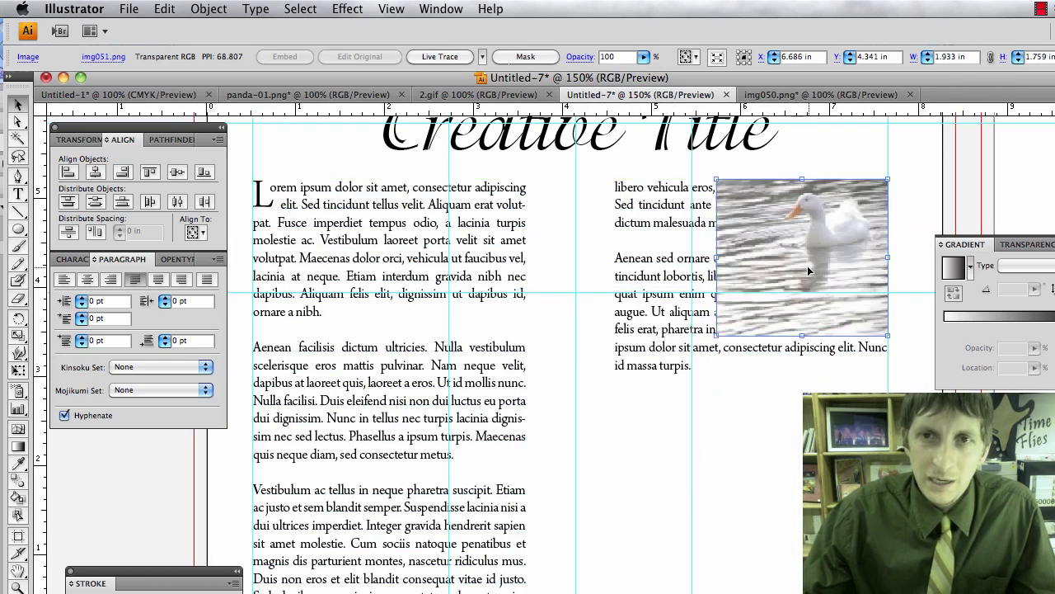
Step: Make the right column's text wrap around the duck photo
left_click(659, 282, "shift")
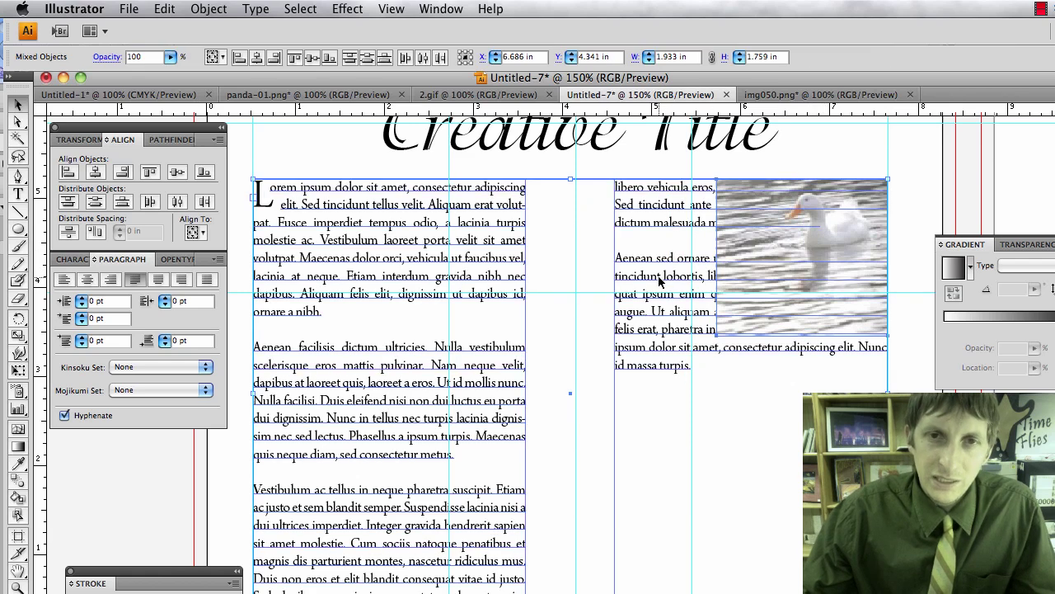
left_click(209, 8)
mouse_move(266, 388)
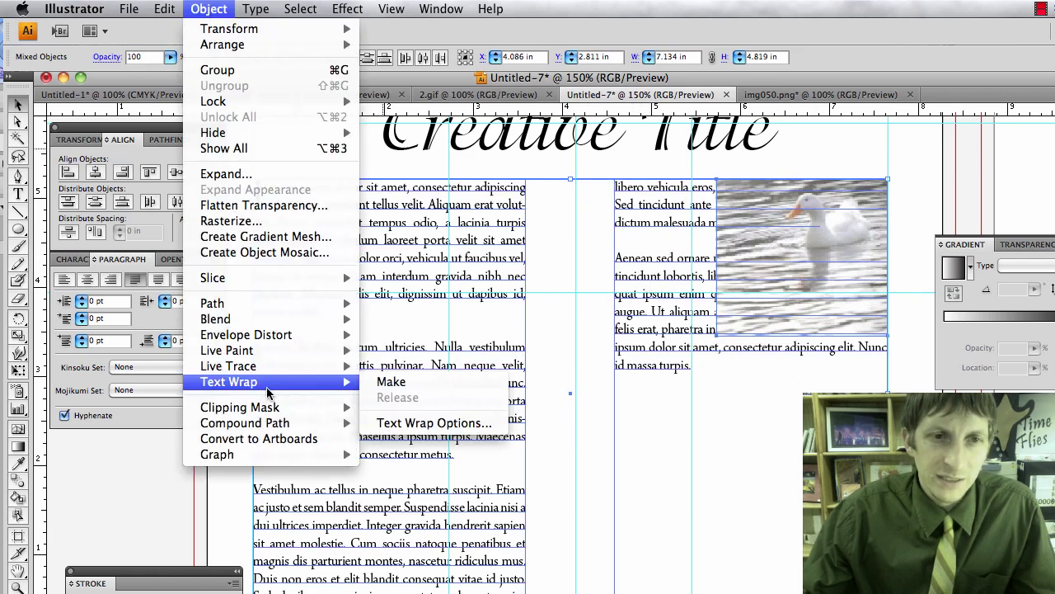
left_click(402, 383)
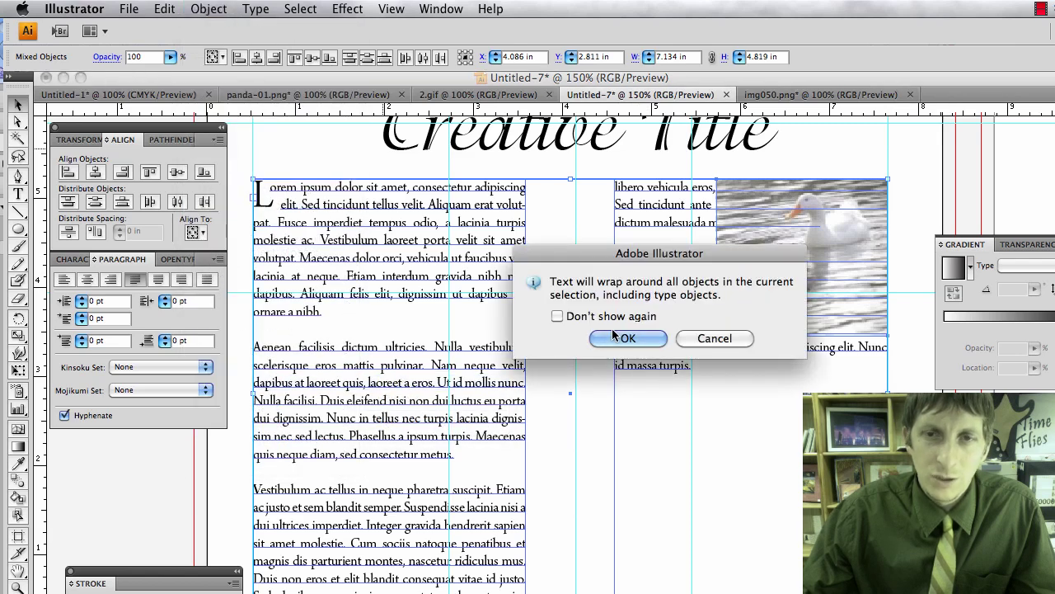
left_click(620, 338)
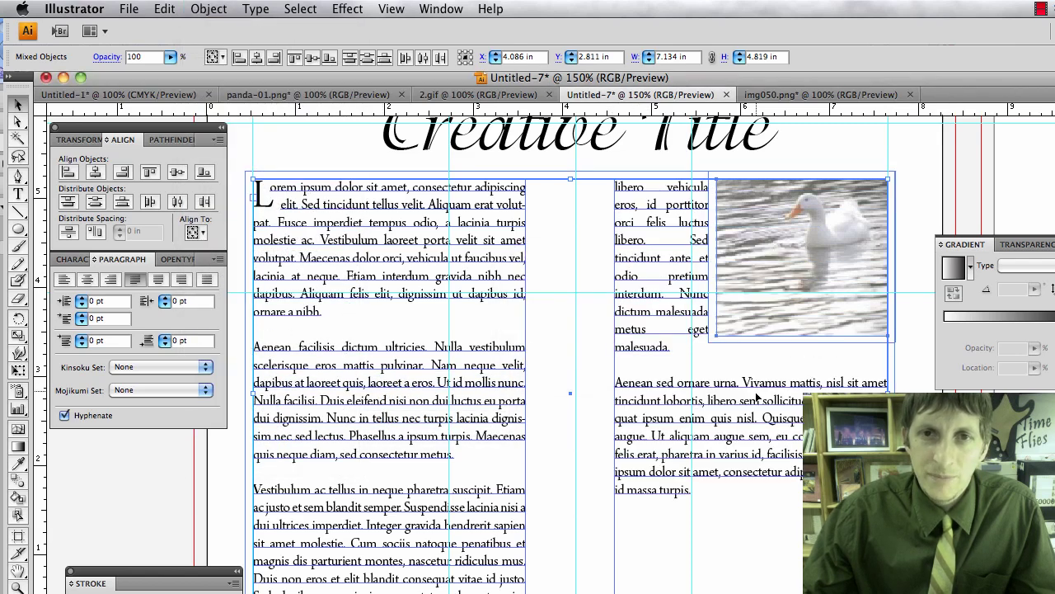
Step: Shrink the duck photo from its bottom-left corner so more text fits beside it
left_click(853, 345)
left_click(855, 332)
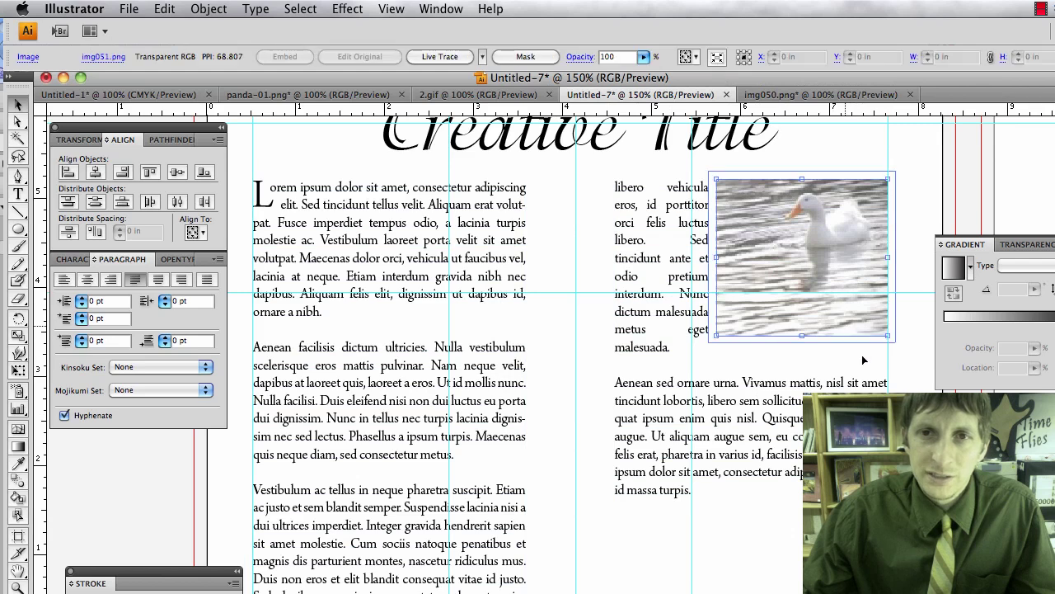
left_click(790, 347)
left_click(790, 312)
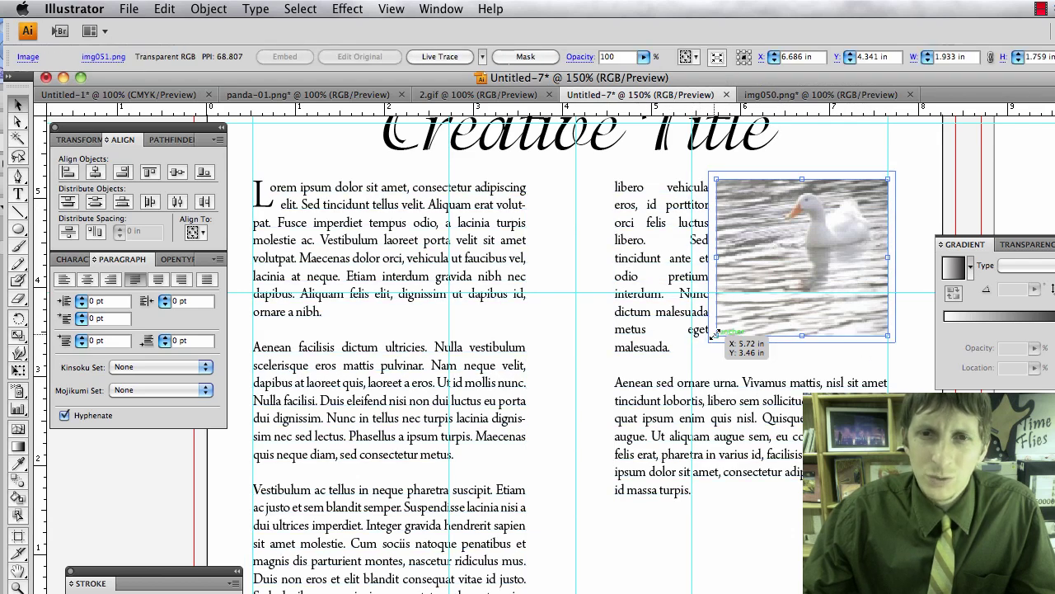
left_click_drag(714, 337, 745, 310)
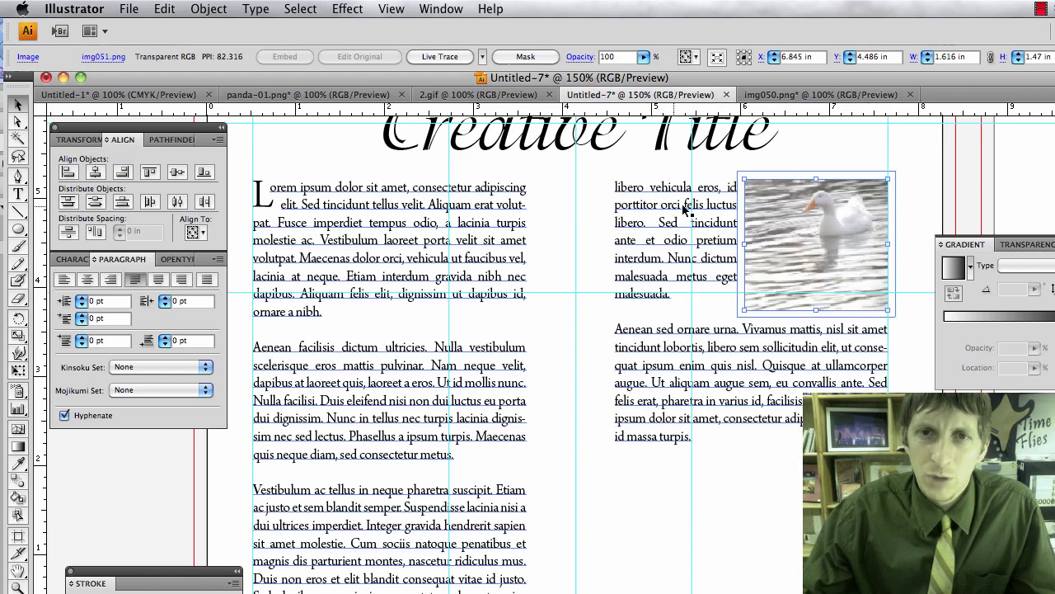
left_click(676, 527)
scroll(714, 572, "down", 1)
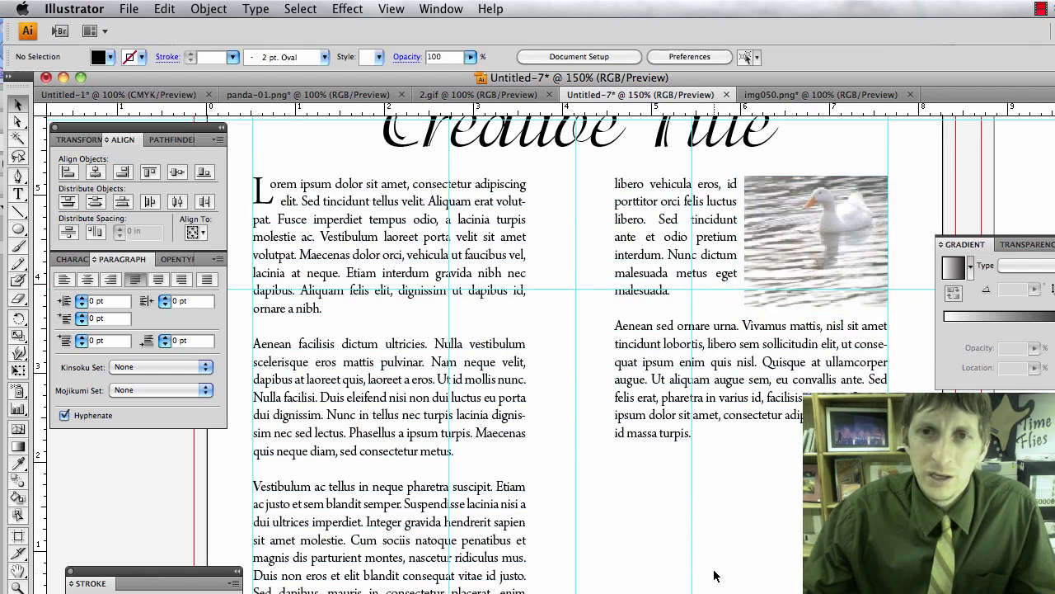
Step: Move the panda image from panda-01.png into Untitled-7, shrink it and position it over the columns
left_click(435, 96)
left_click(330, 95)
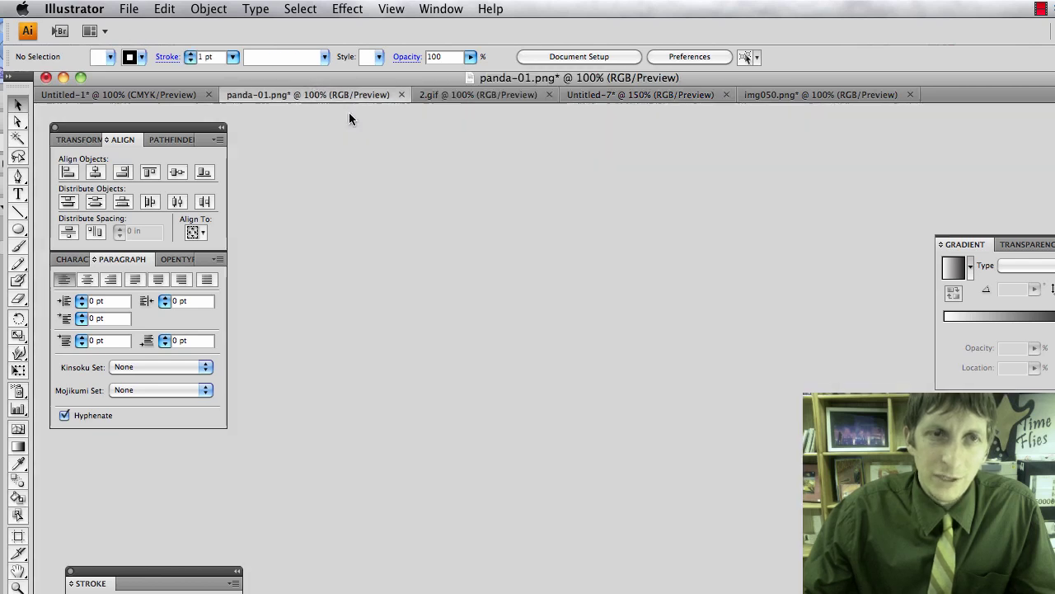
left_click(562, 433)
key("Delete")
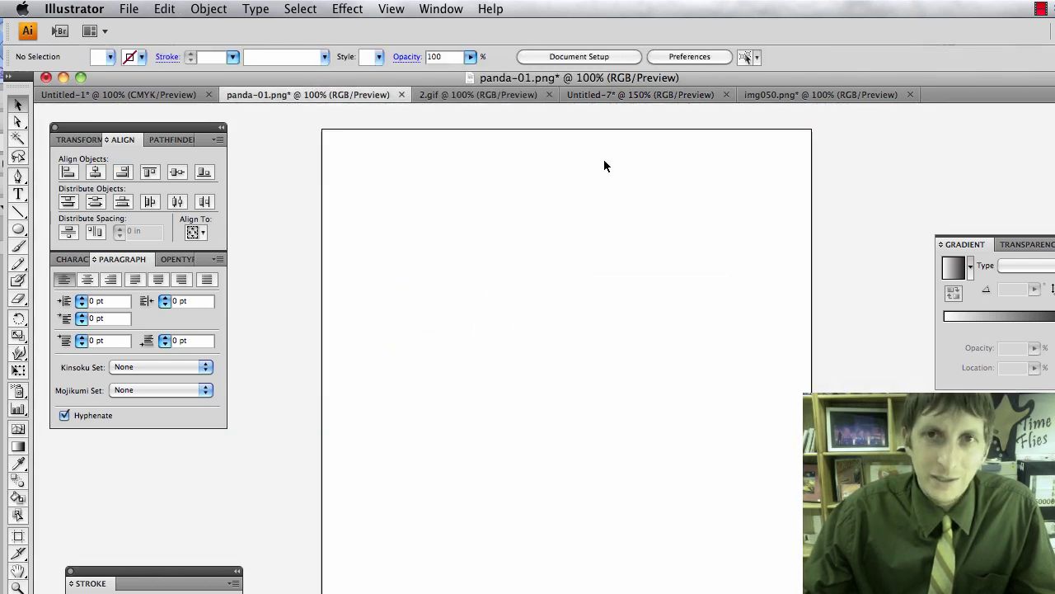
left_click(639, 95)
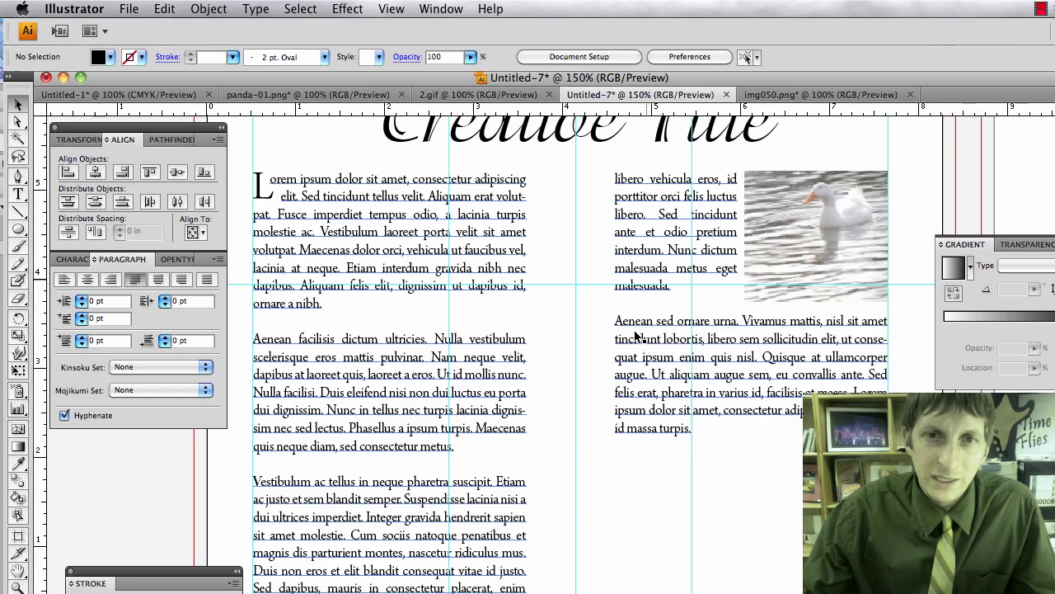
key("ctrl+v")
left_click_drag(334, 152, 420, 294)
left_click_drag(618, 454, 531, 317)
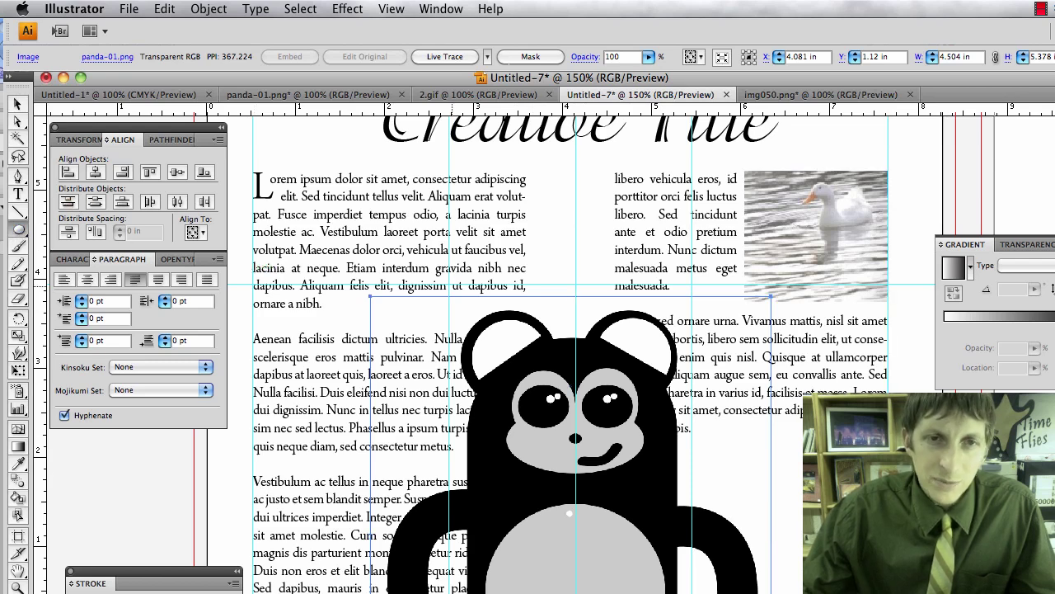
Step: Clip the panda to a circle drawn over its face and move it lower on the page
left_click_drag(562, 419, 707, 557)
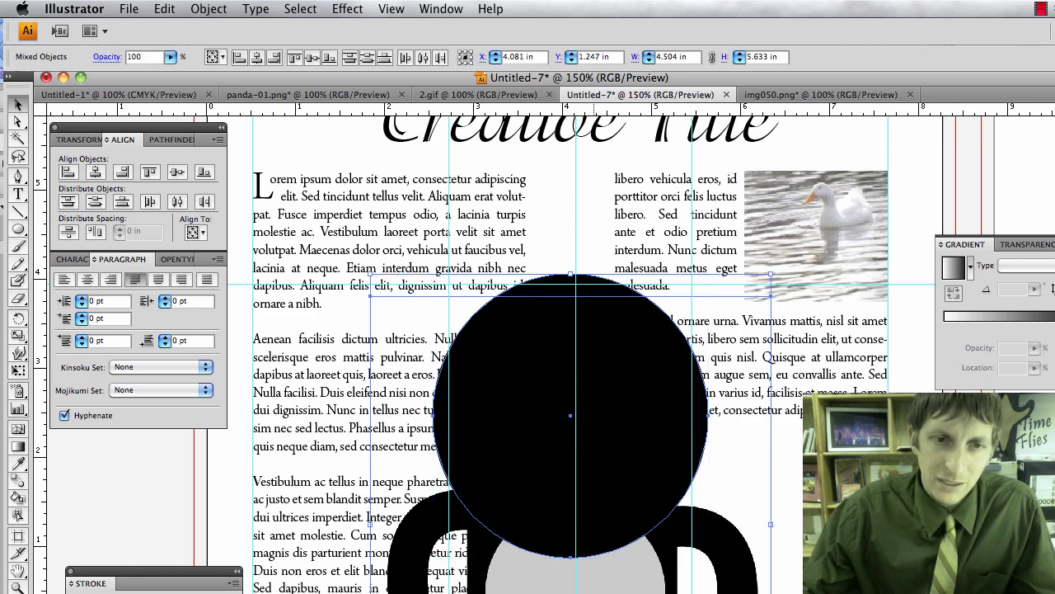
right_click(583, 454)
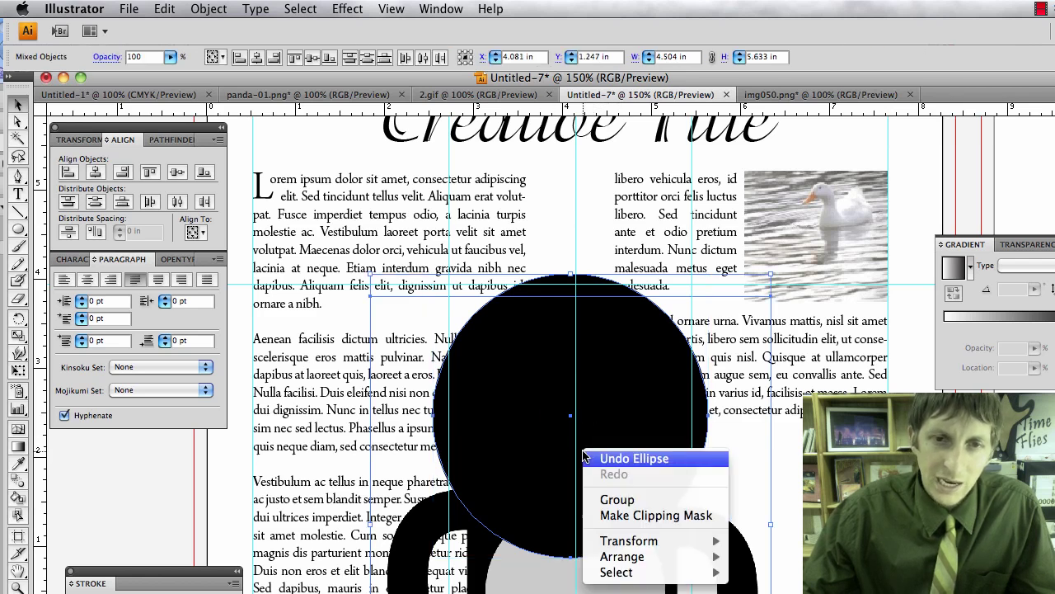
left_click(604, 515)
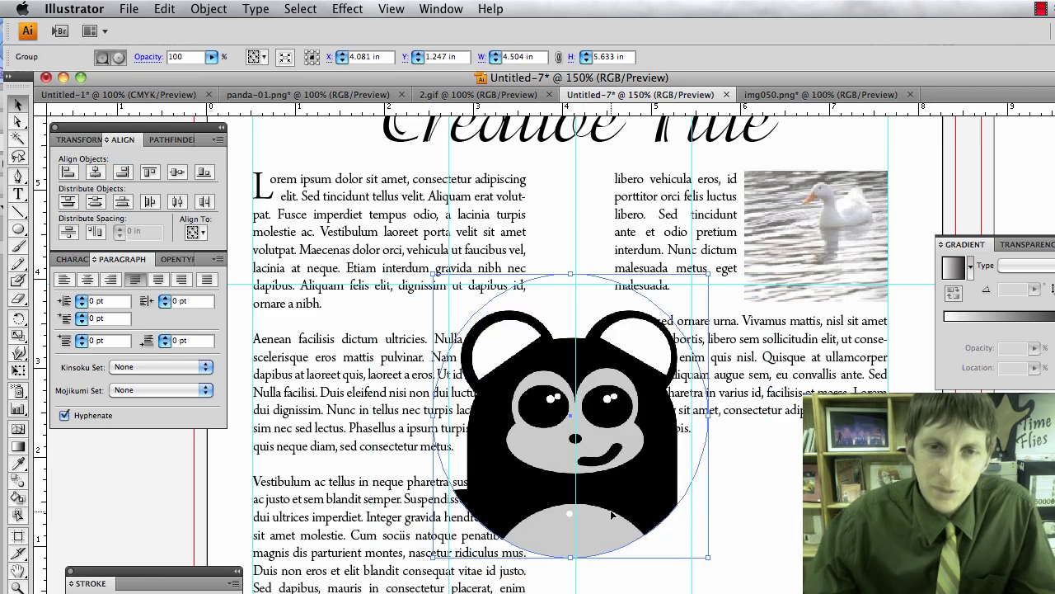
left_click_drag(620, 509, 612, 536)
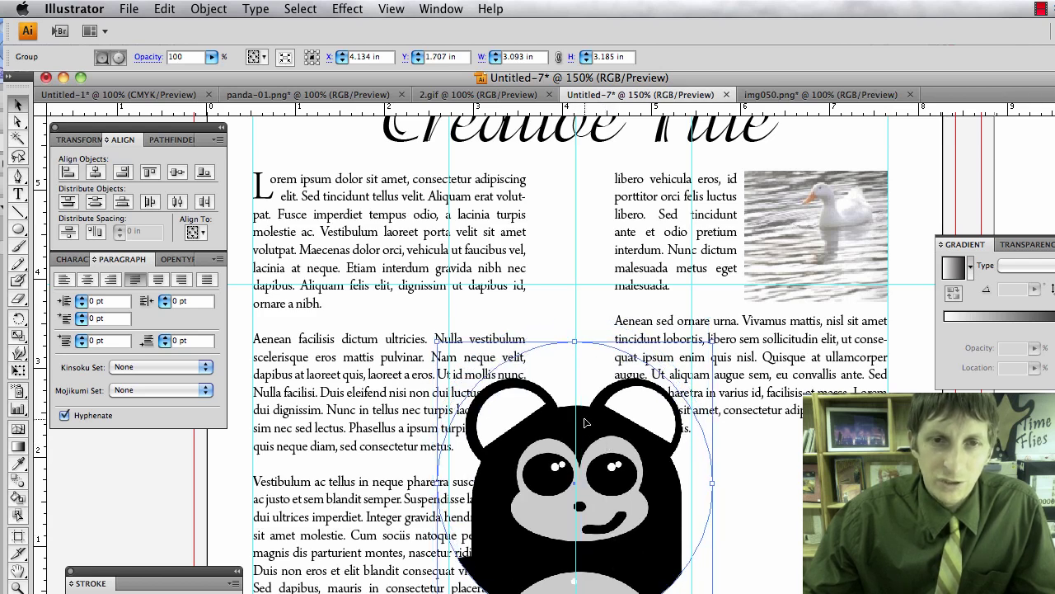
left_click(395, 373, "shift")
right_click(395, 373)
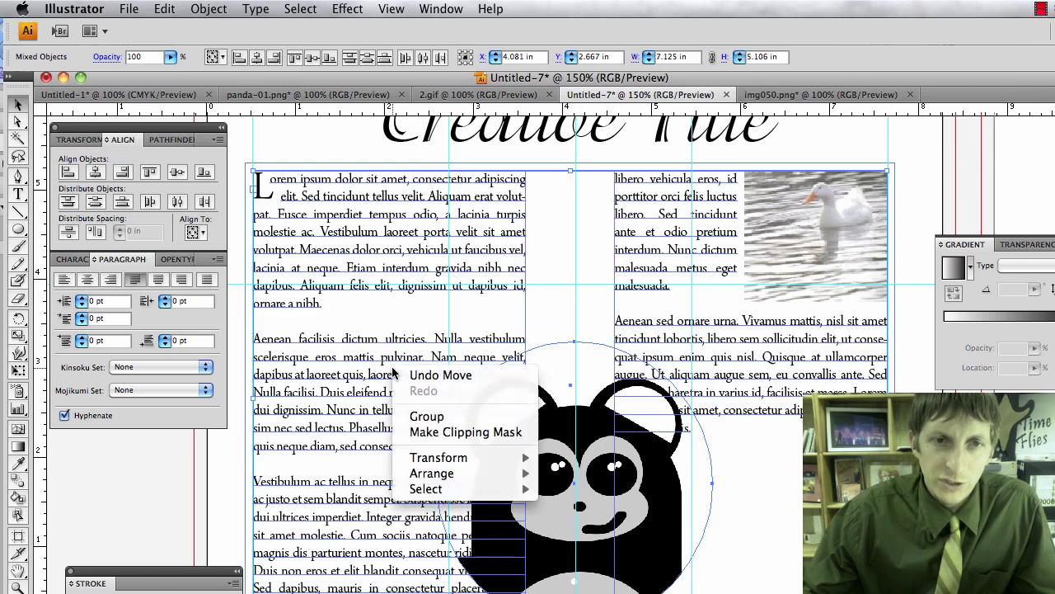
left_click(450, 432)
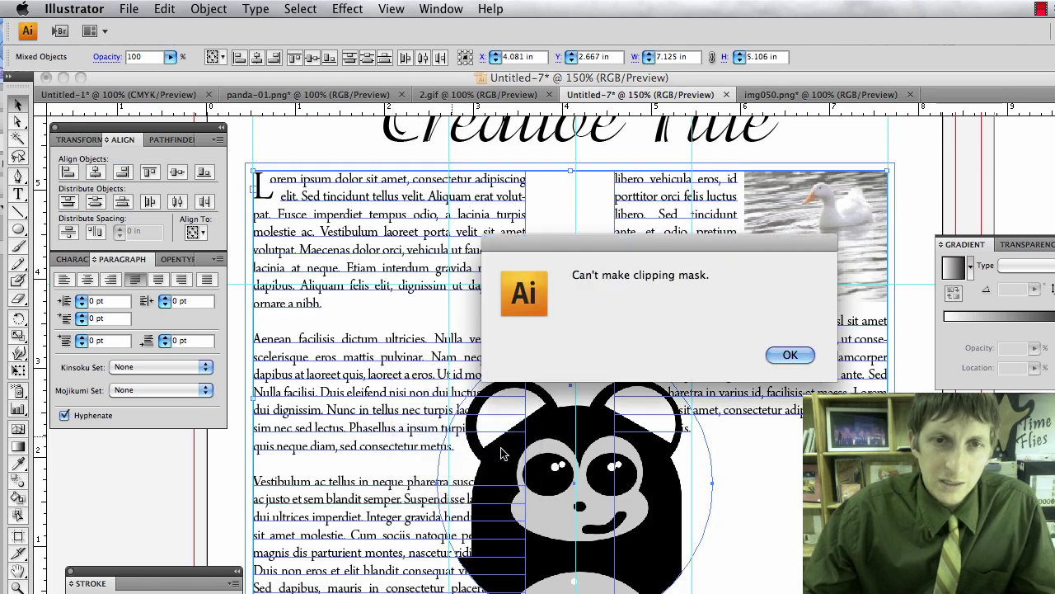
left_click(789, 354)
key("super+shift+a")
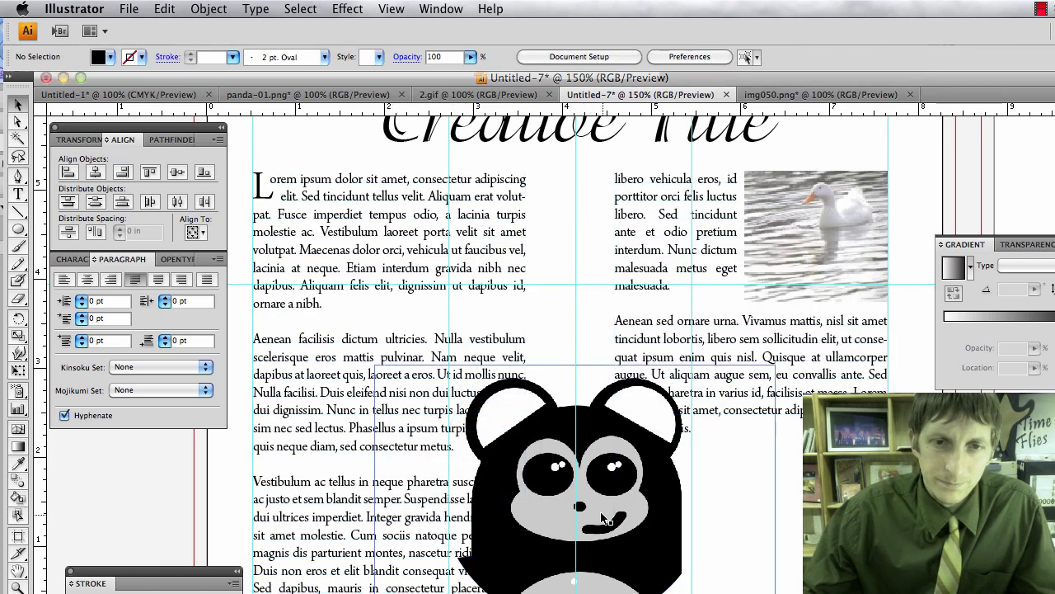
left_click(602, 518)
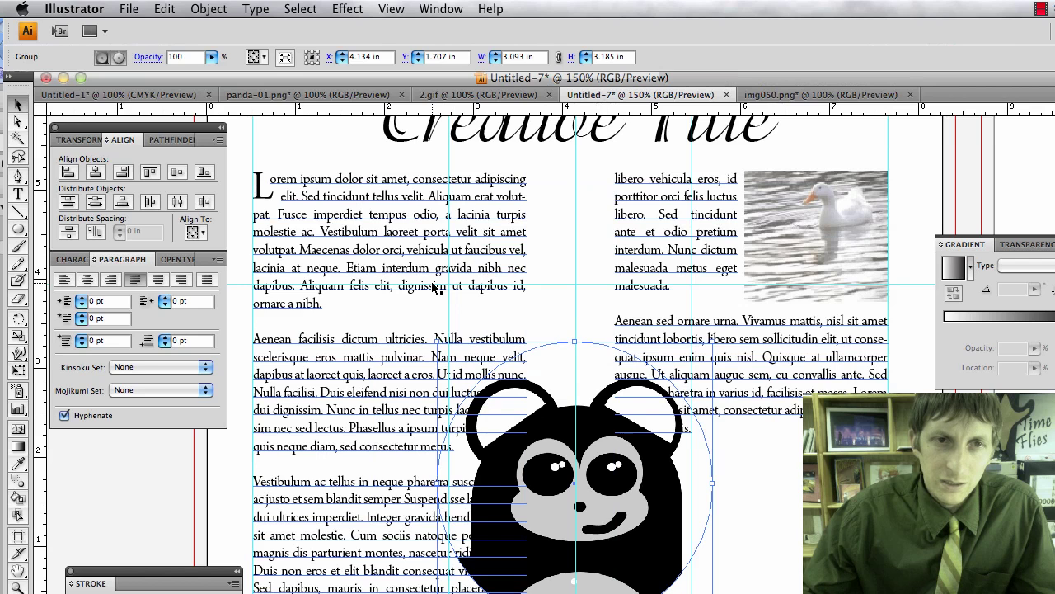
left_click(435, 287, "shift")
right_click(567, 496)
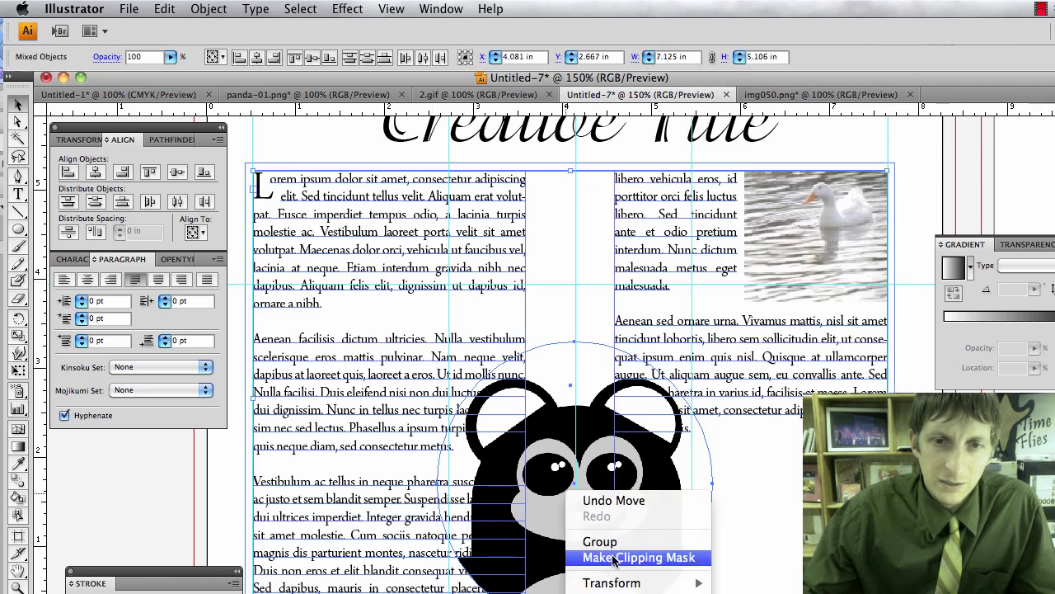
left_click(594, 492)
left_click(790, 356)
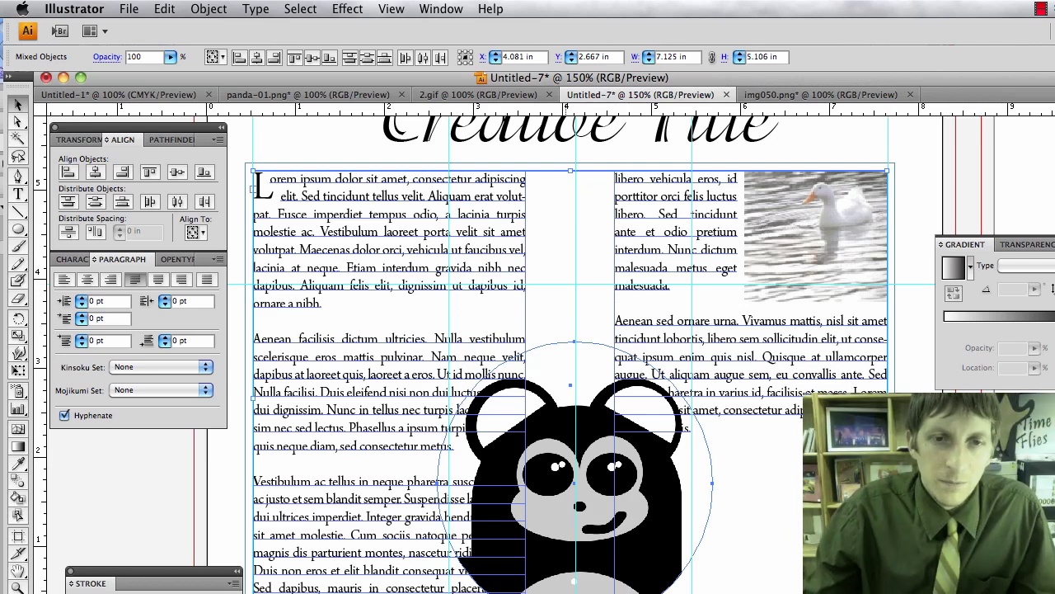
Step: Select the circular panda with the text columns and apply Text Wrap > Make around it
key("super+shift+a")
left_click(569, 554)
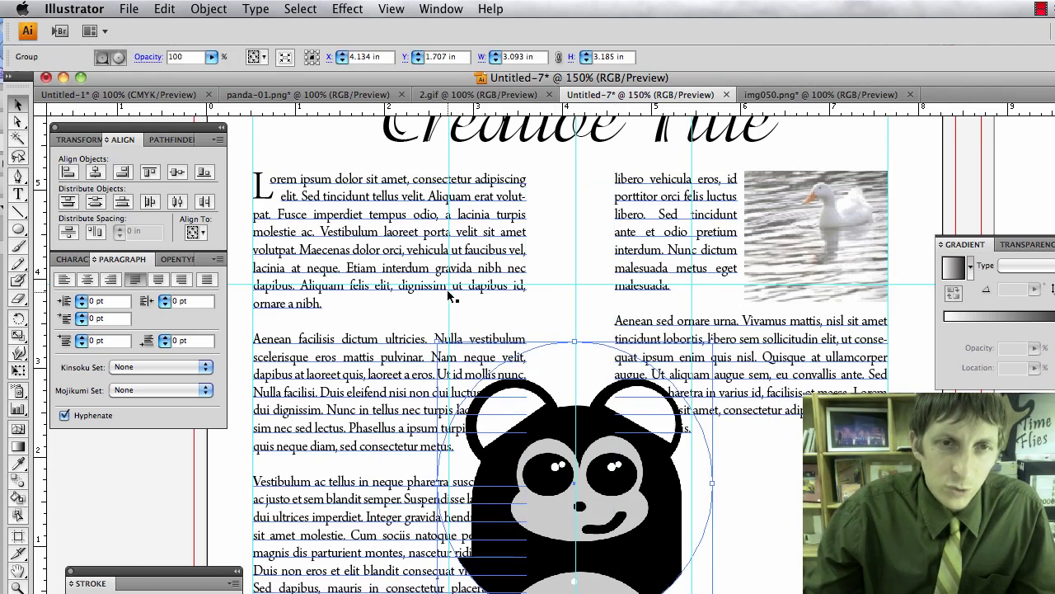
left_click(404, 253, "shift")
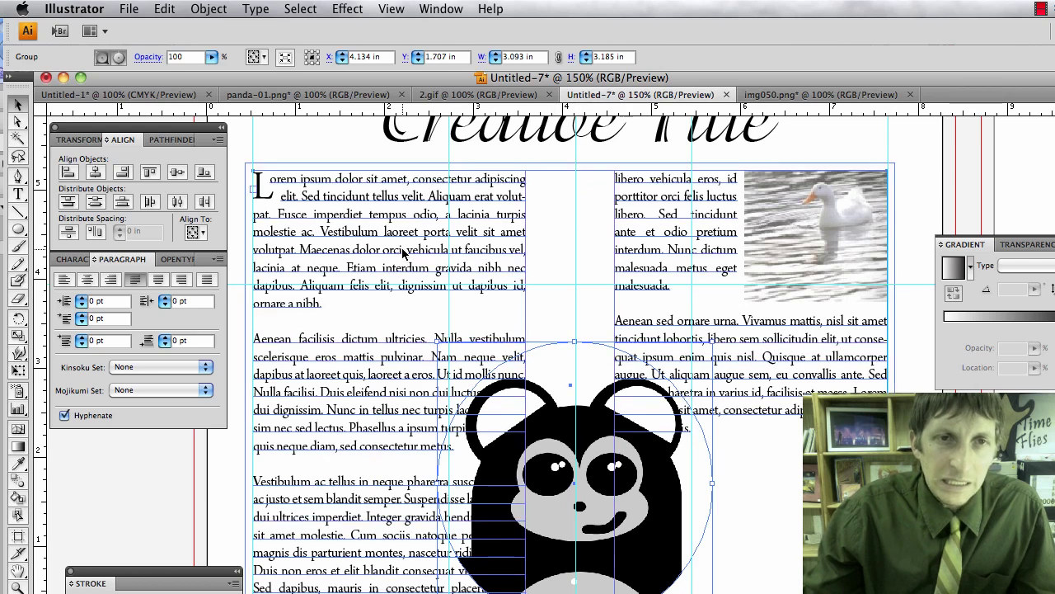
left_click(200, 10)
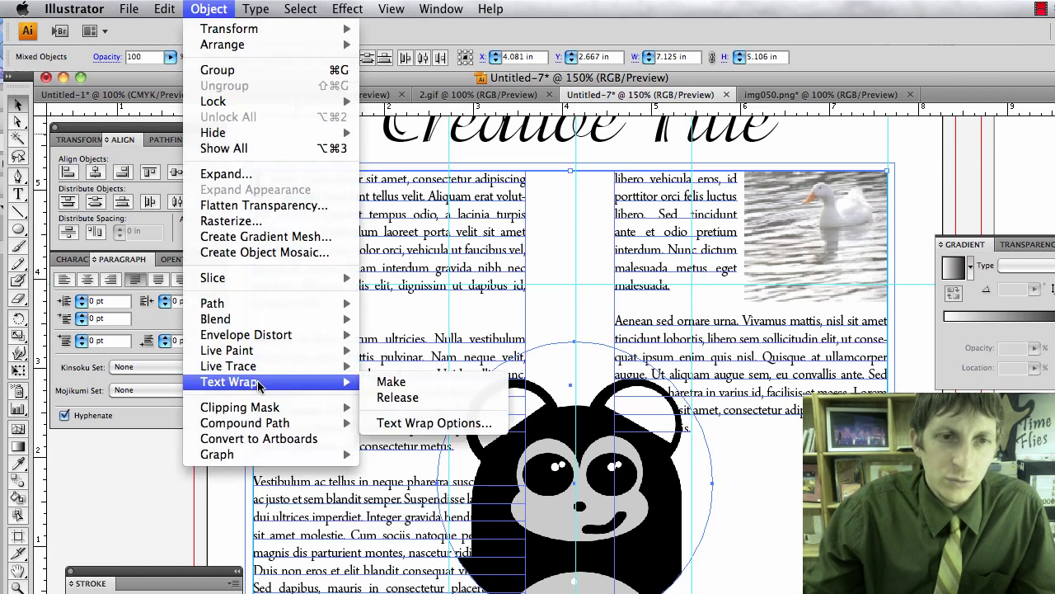
left_click(381, 384)
left_click(629, 338)
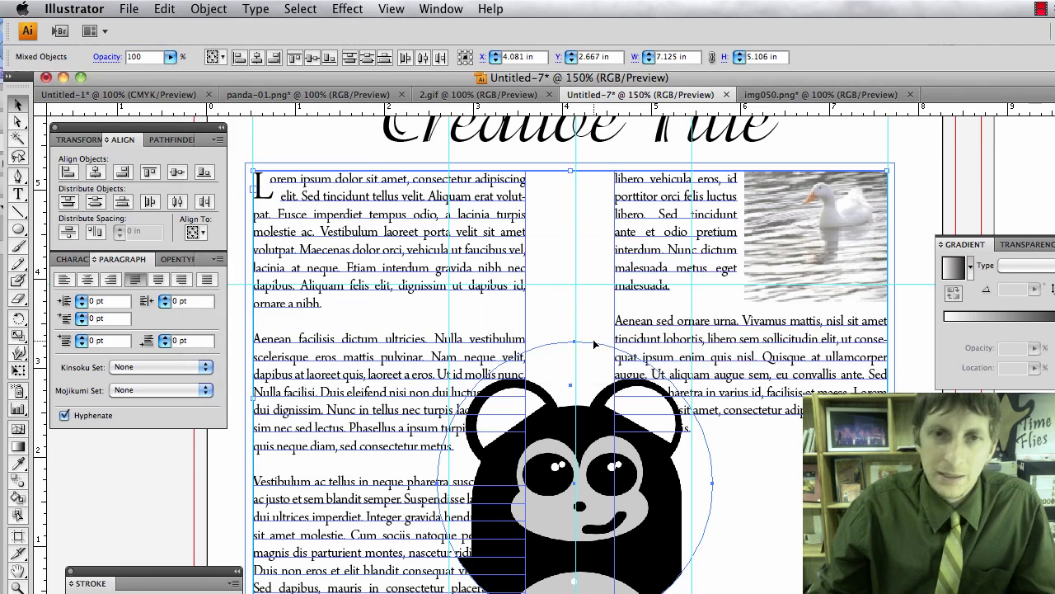
key("super+shift+a")
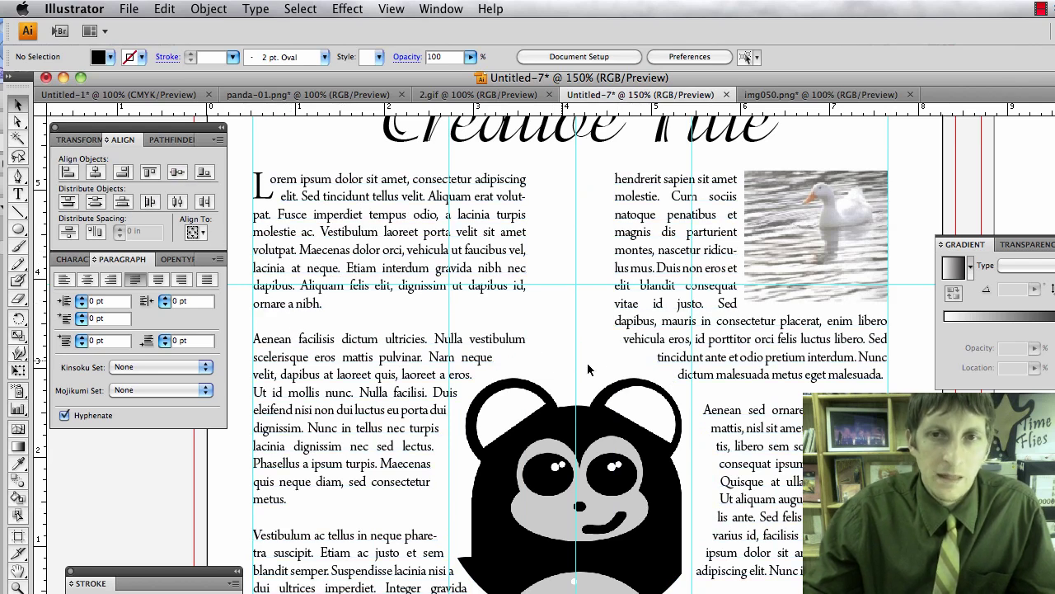
Step: Delete the circular panda, step back through undo history, and zoom out
left_click(578, 457)
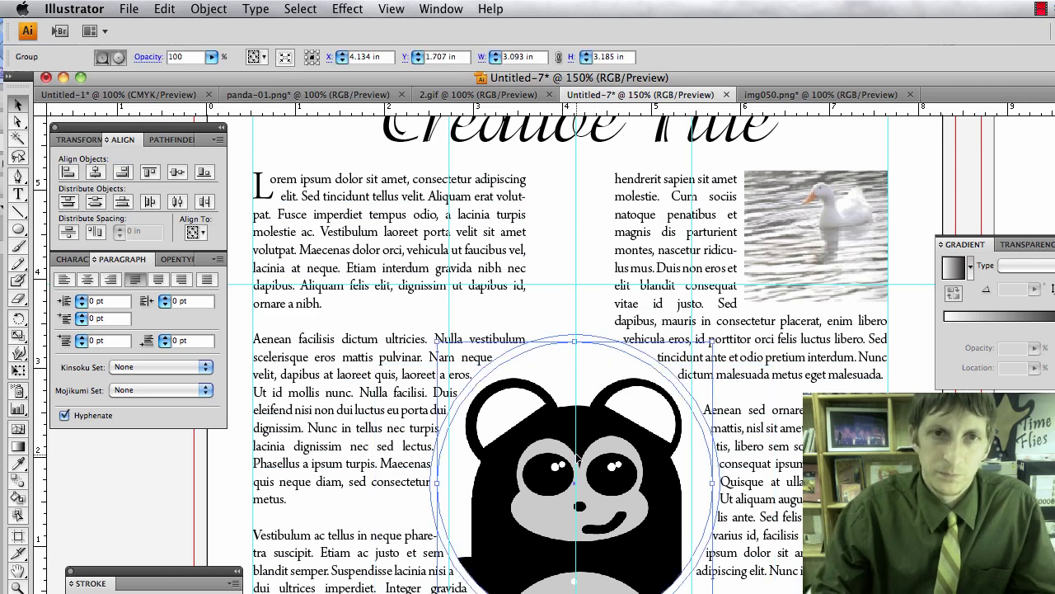
key("Delete")
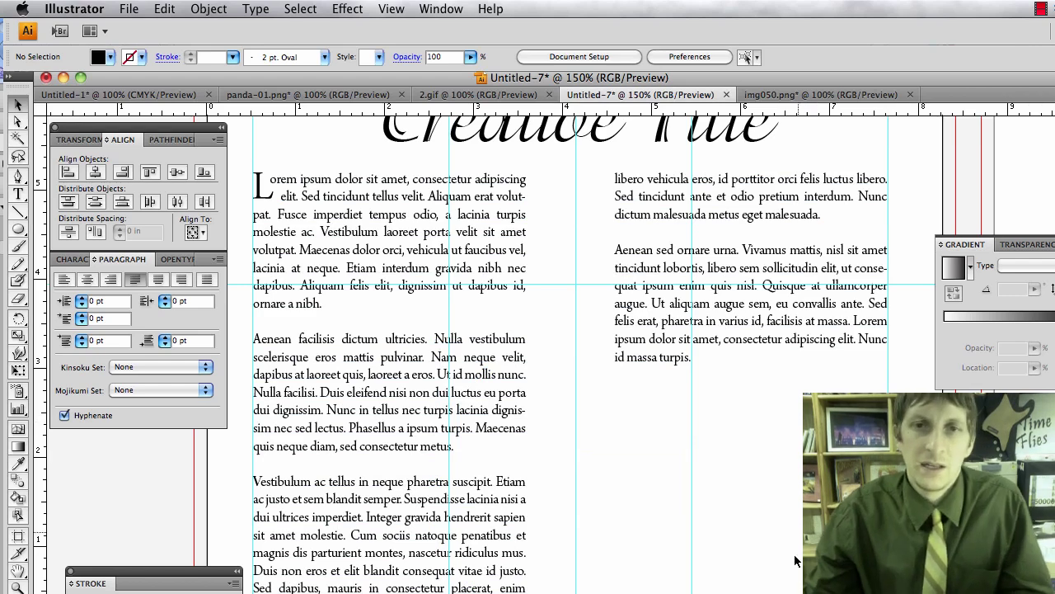
key("super+v")
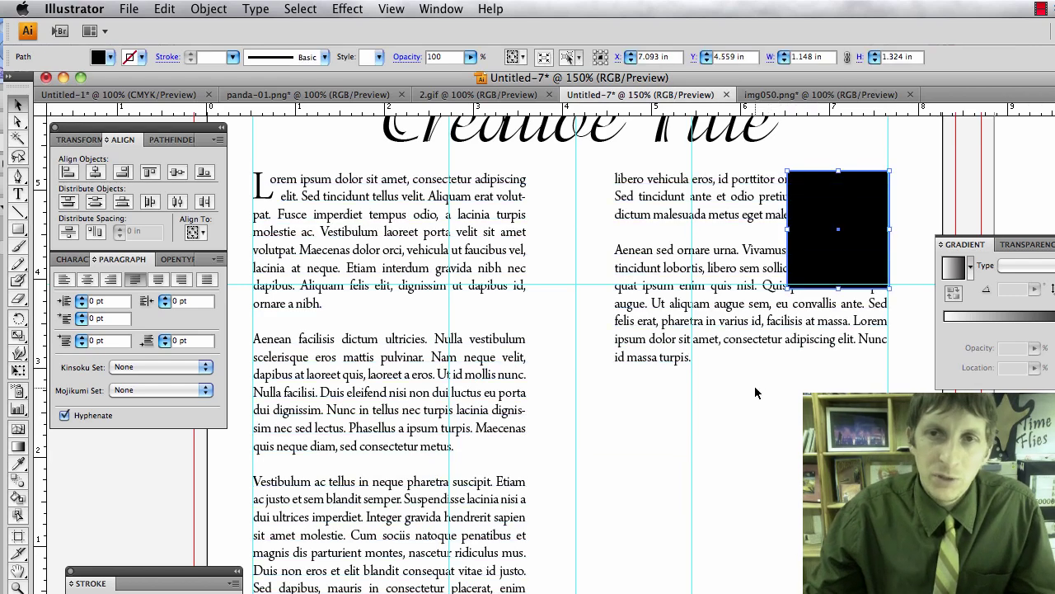
key("super+z")
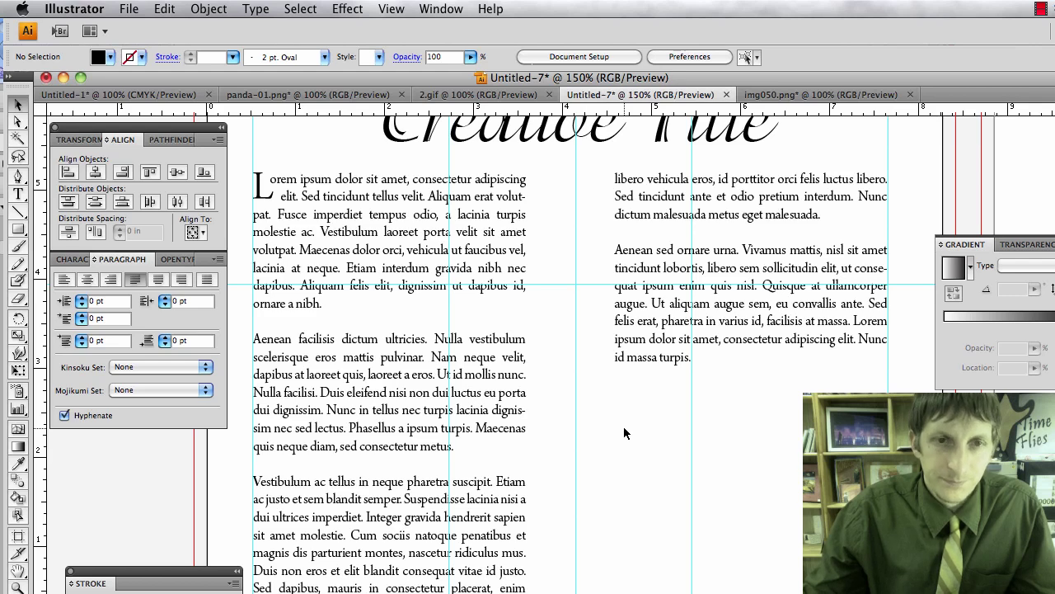
key("super+minus")
key("super+minus")
key("super+minus")
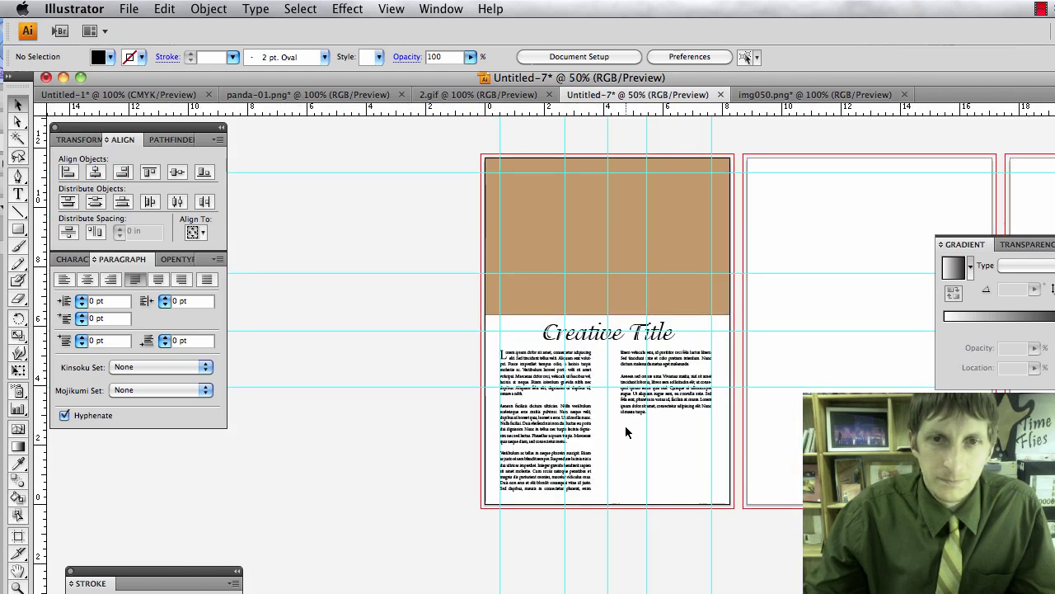
Step: Zoom and scroll around the page to review the header, Creative Title and plain two-column text
key("super+equal")
scroll(693, 395, "up", 3)
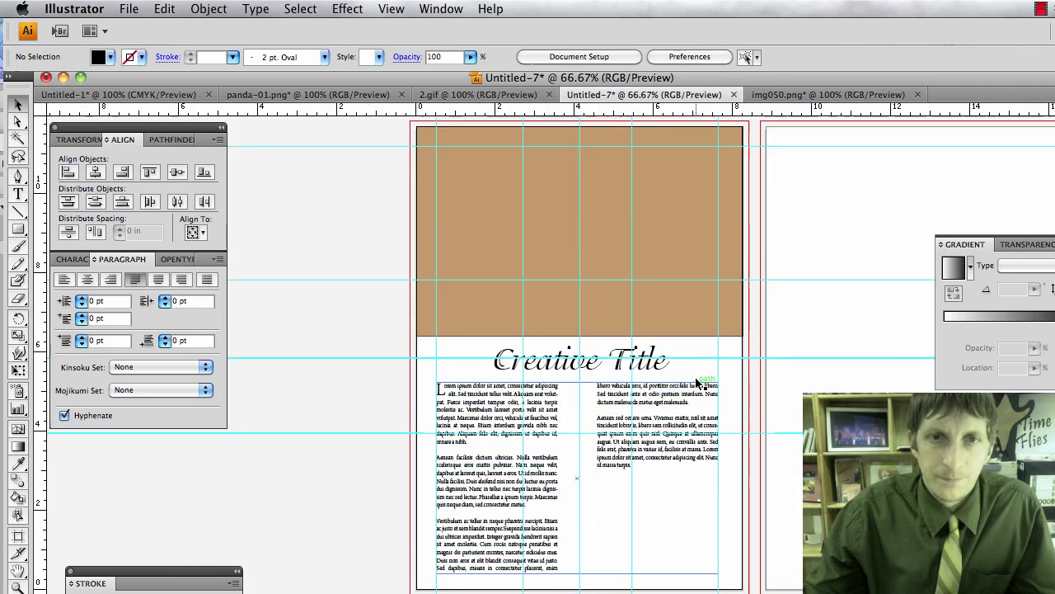
scroll(695, 383, "down", 1)
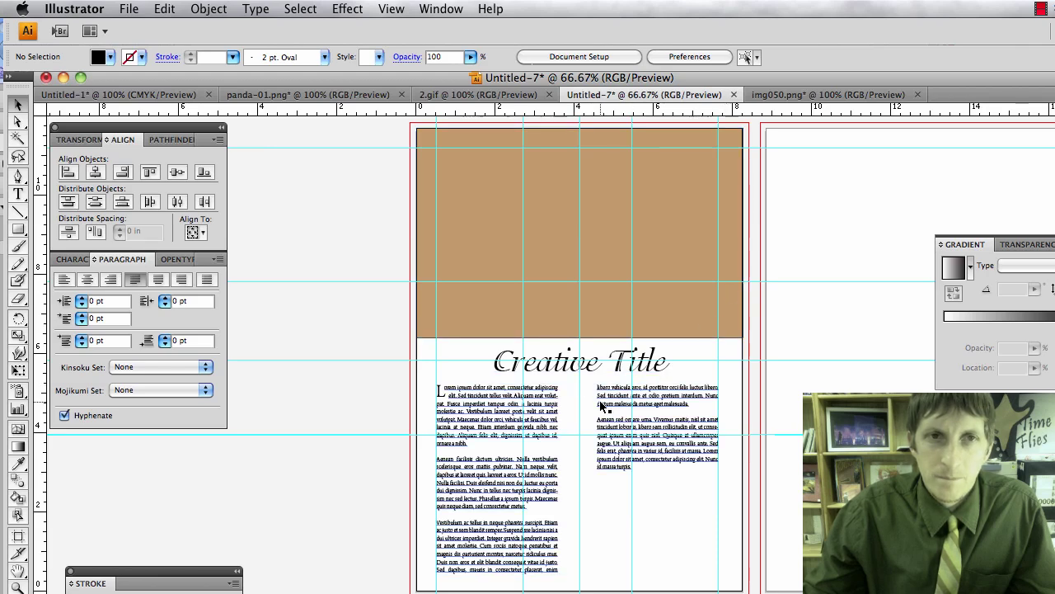
scroll(602, 406, "up", 1)
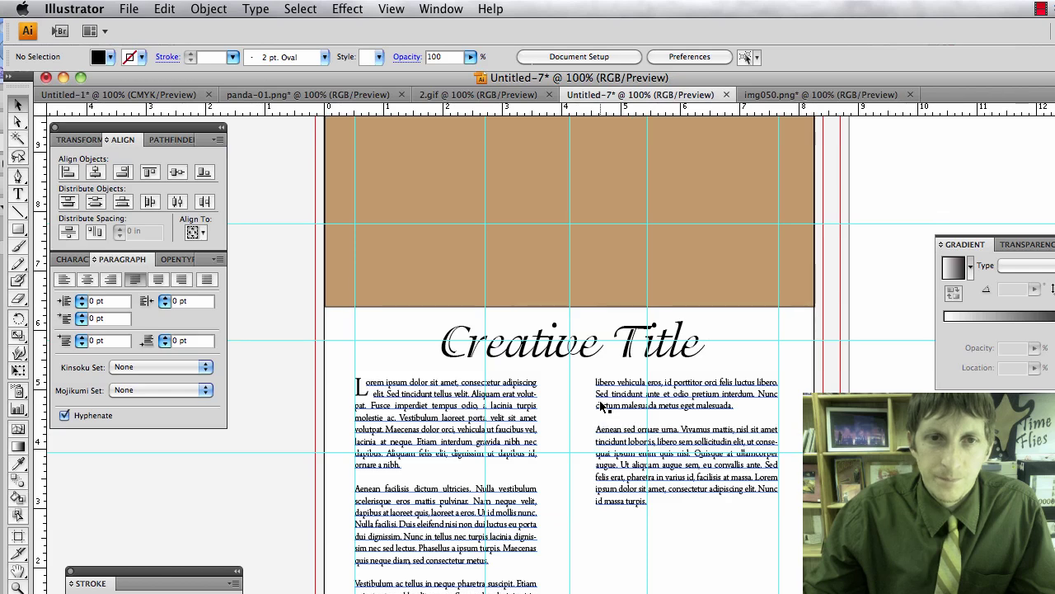
scroll(602, 406, "down", 3)
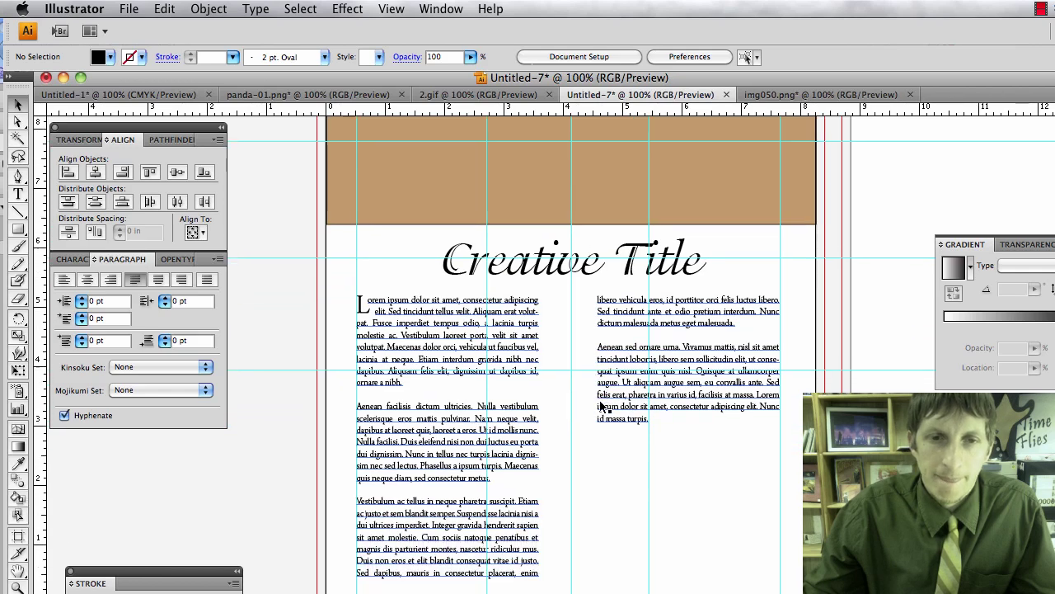
scroll(602, 406, "up", 5)
scroll(602, 405, "up", 4)
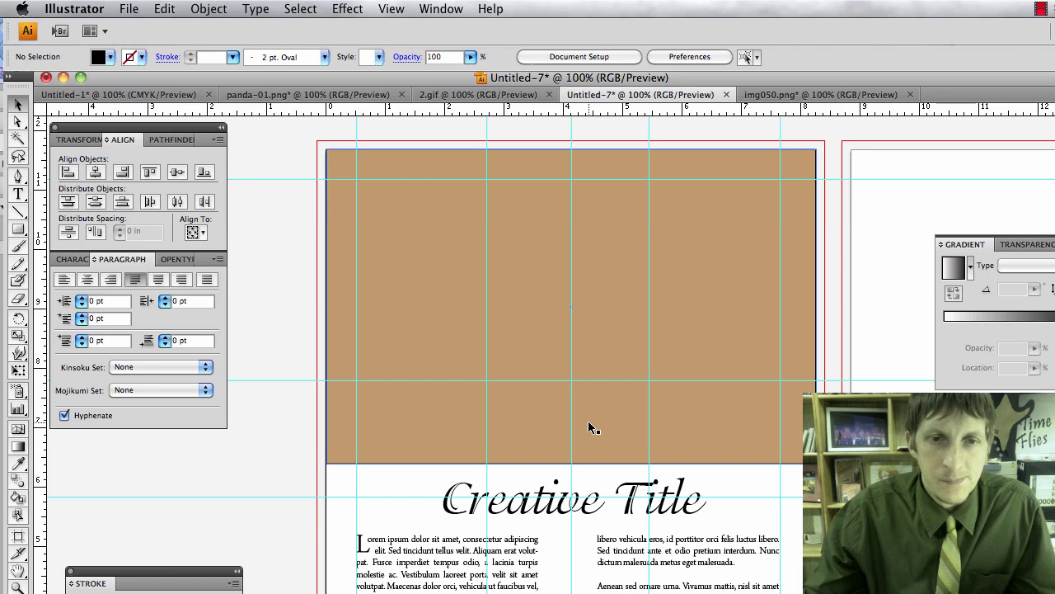
scroll(591, 426, "down", 2)
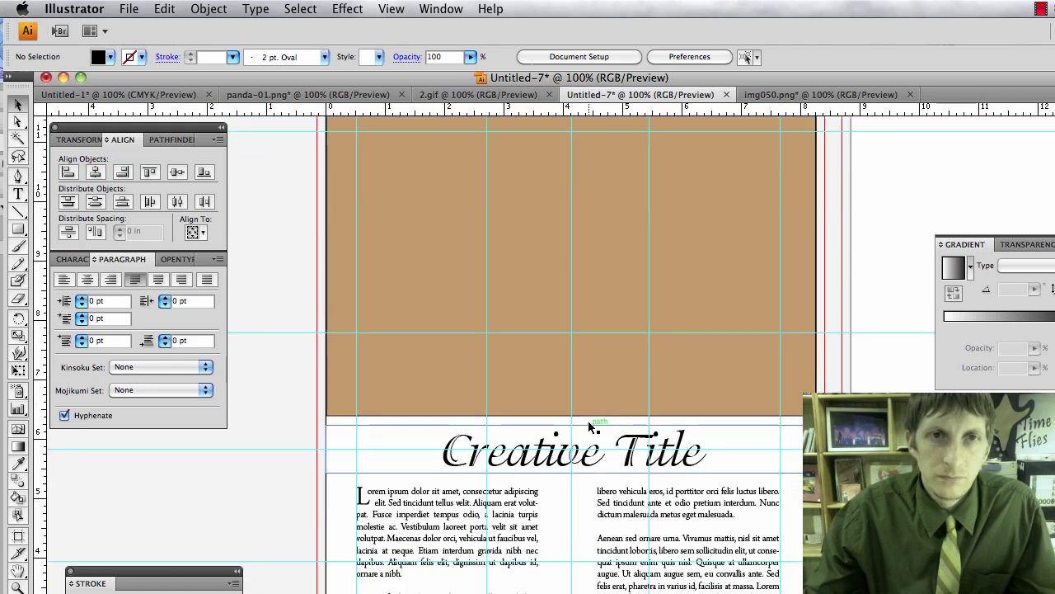
Step: Flip through the A4 bleed, panda and Sweating & Swimming documents, briefly visiting Firefox
left_click(503, 94)
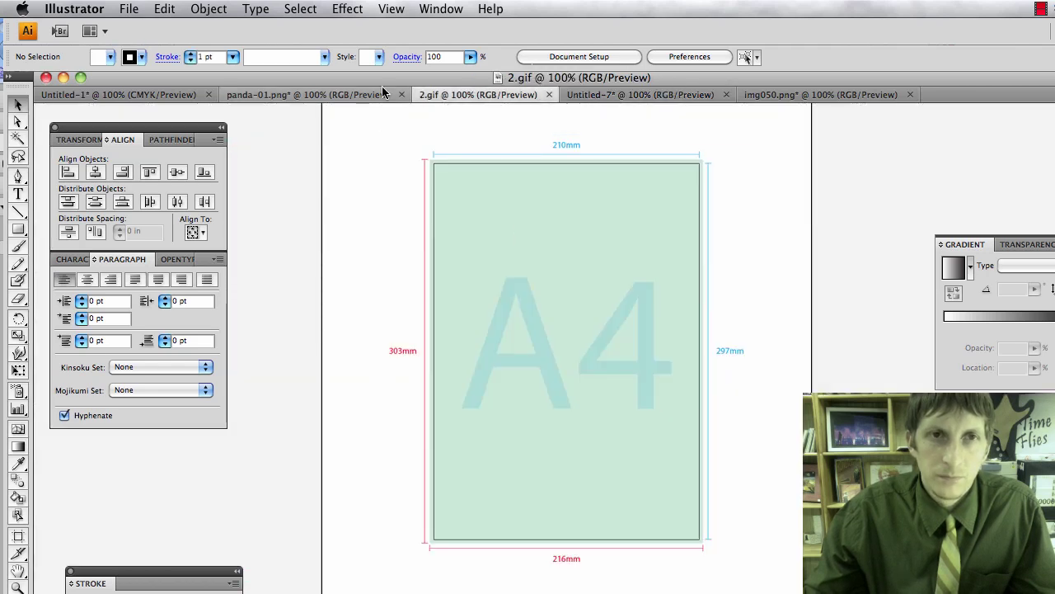
left_click(272, 97)
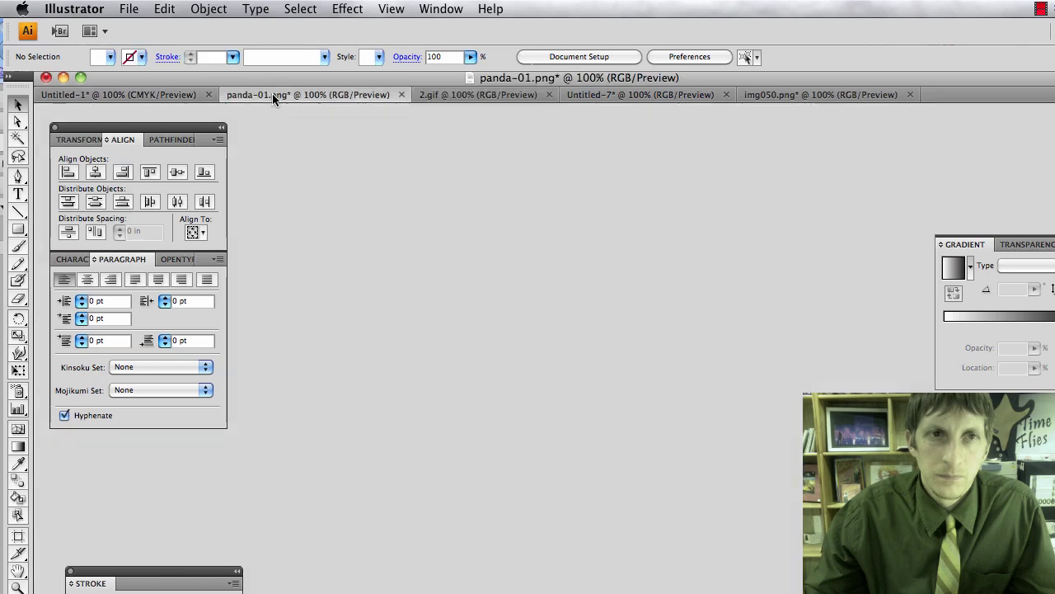
left_click(195, 96)
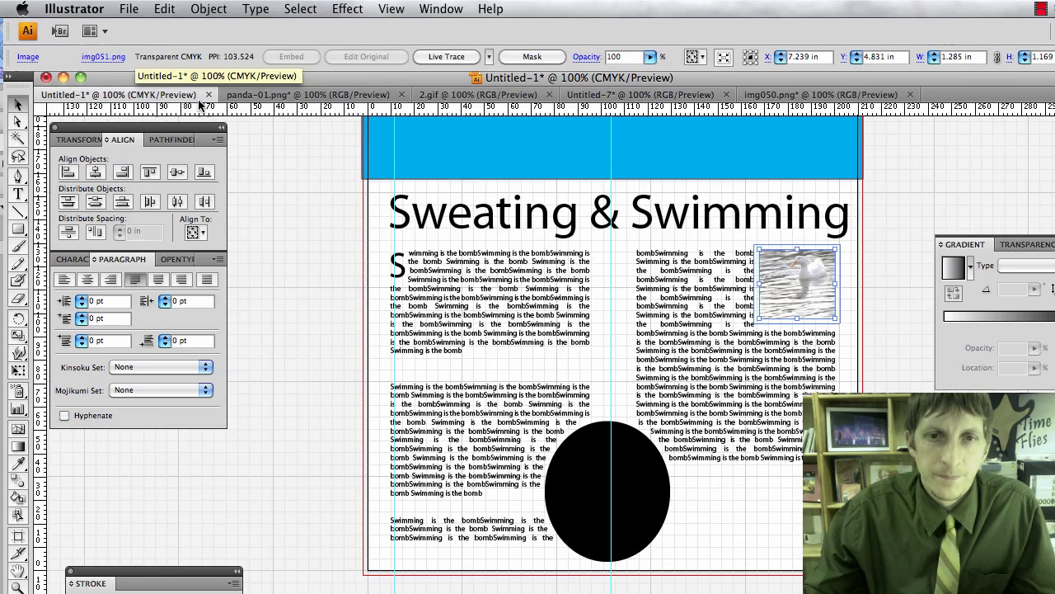
key("super+Tab")
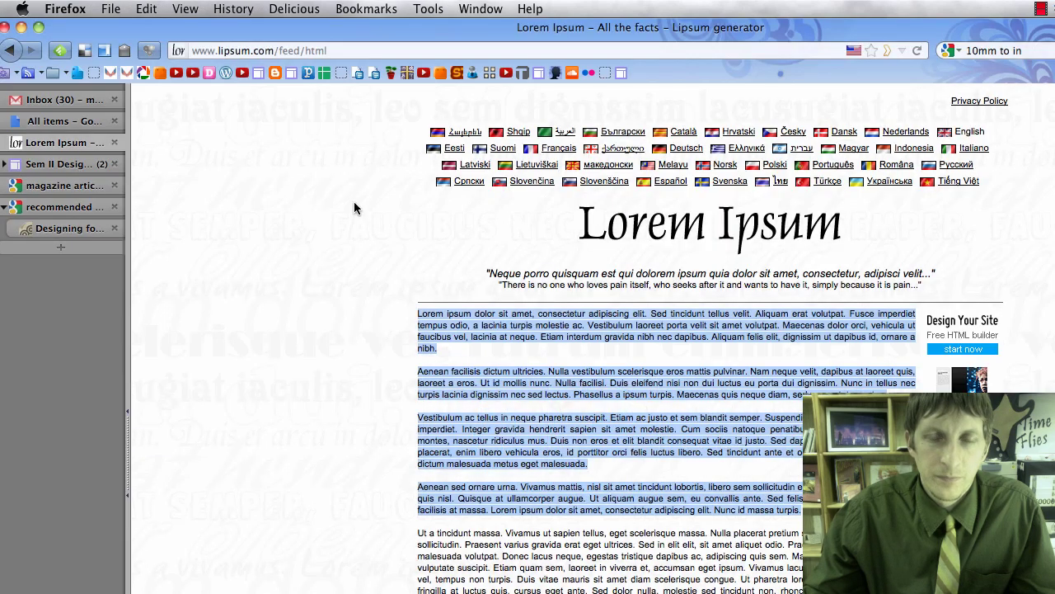
key("super+Tab")
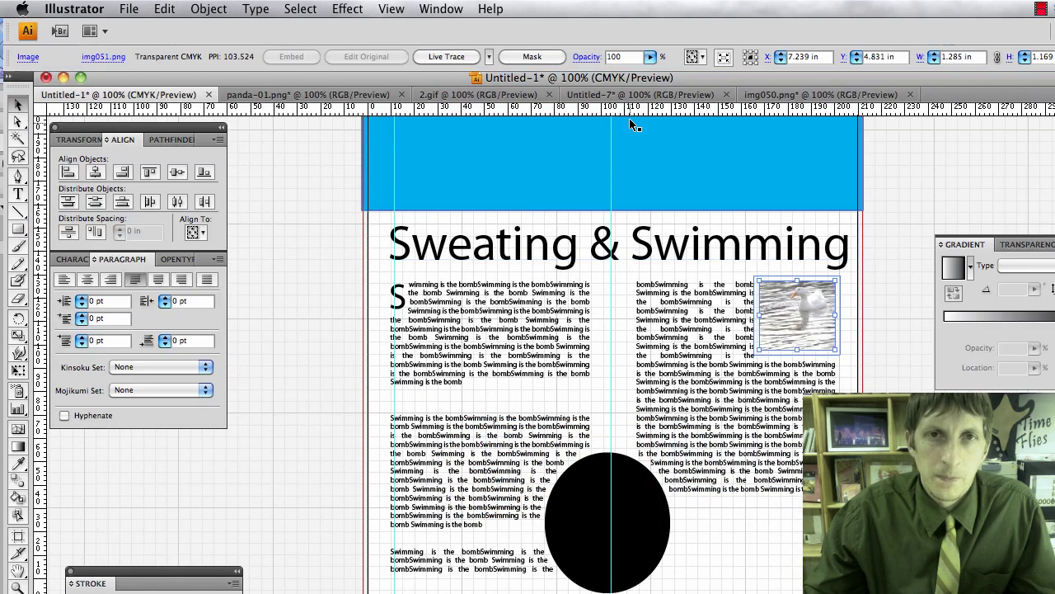
Step: Move the brown header rectangle out to the page's top-left bleed corner
scroll(583, 203, "down", 1)
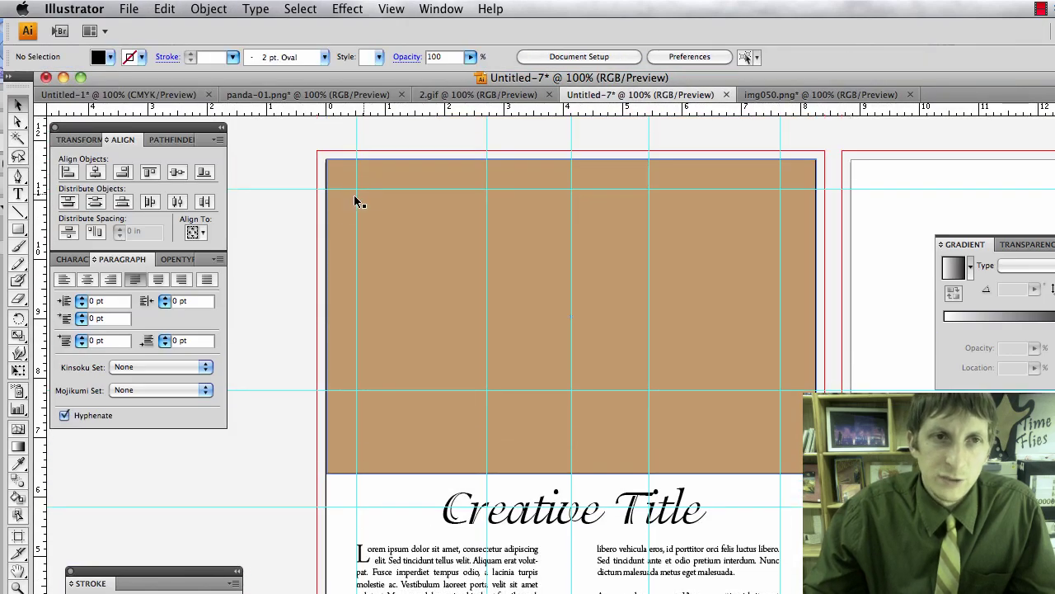
scroll(448, 276, "down", 1)
scroll(449, 341, "down", 4)
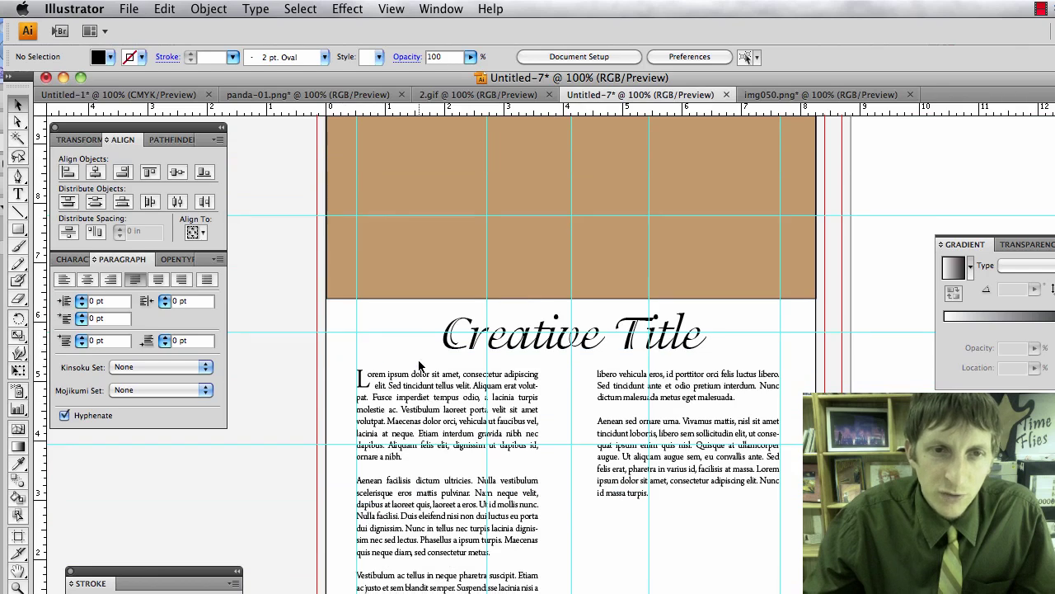
scroll(469, 320, "up", 8)
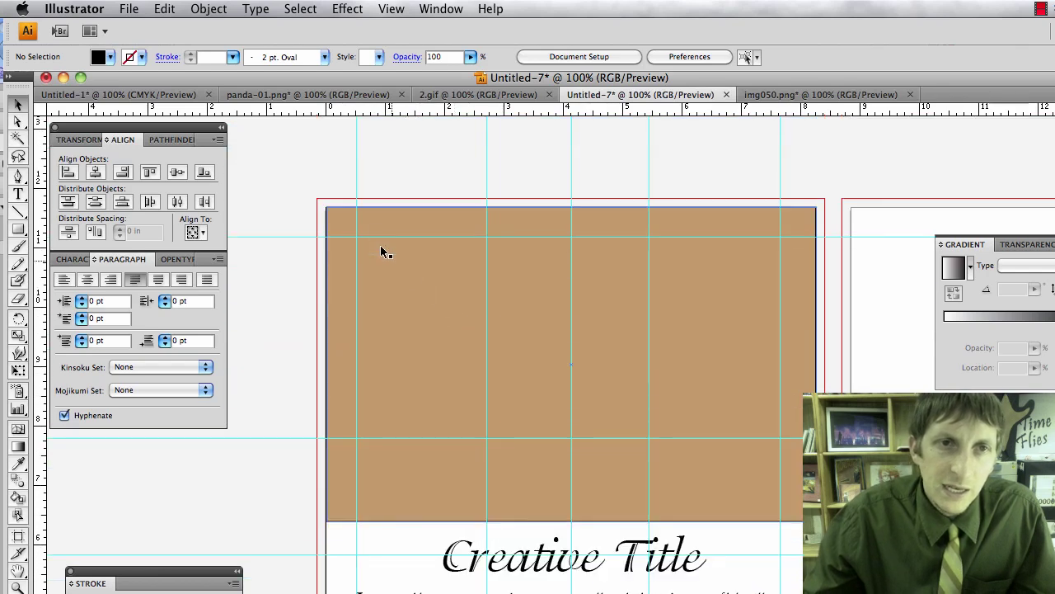
left_click(388, 258)
left_click_drag(411, 280, 416, 277)
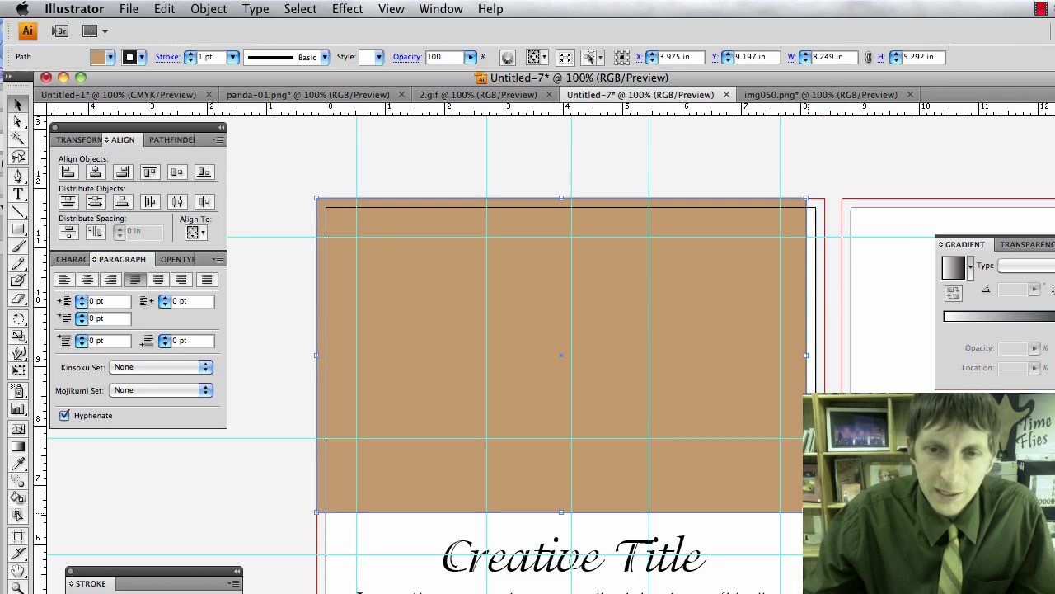
Step: Stretch the header's right edge to the right bleed line and deselect it
left_click_drag(806, 512, 824, 525)
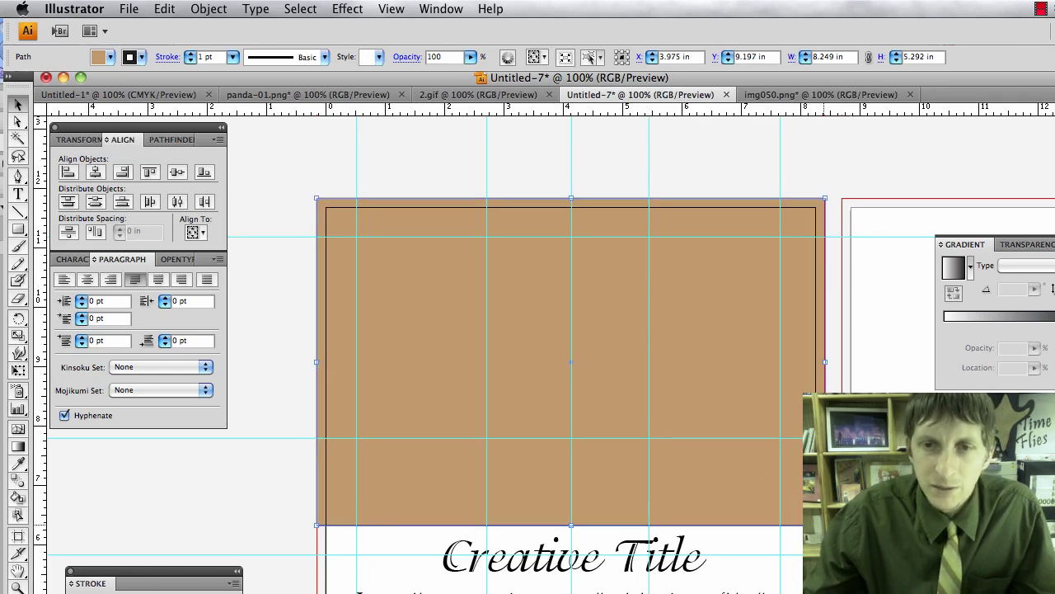
key("super+shift+a")
scroll(569, 454, "down", 5)
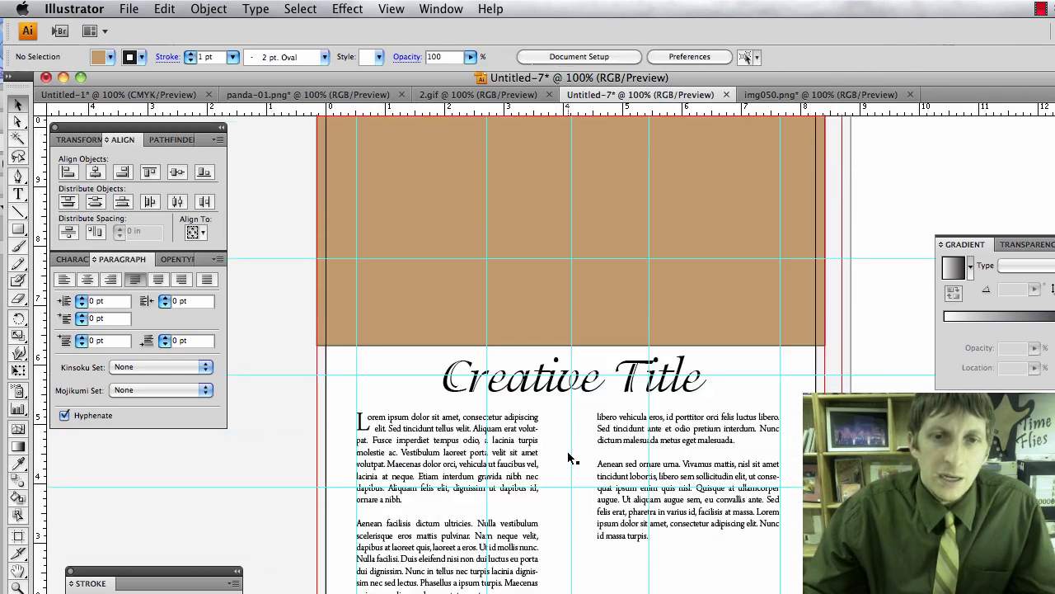
scroll(369, 312, "up", 1)
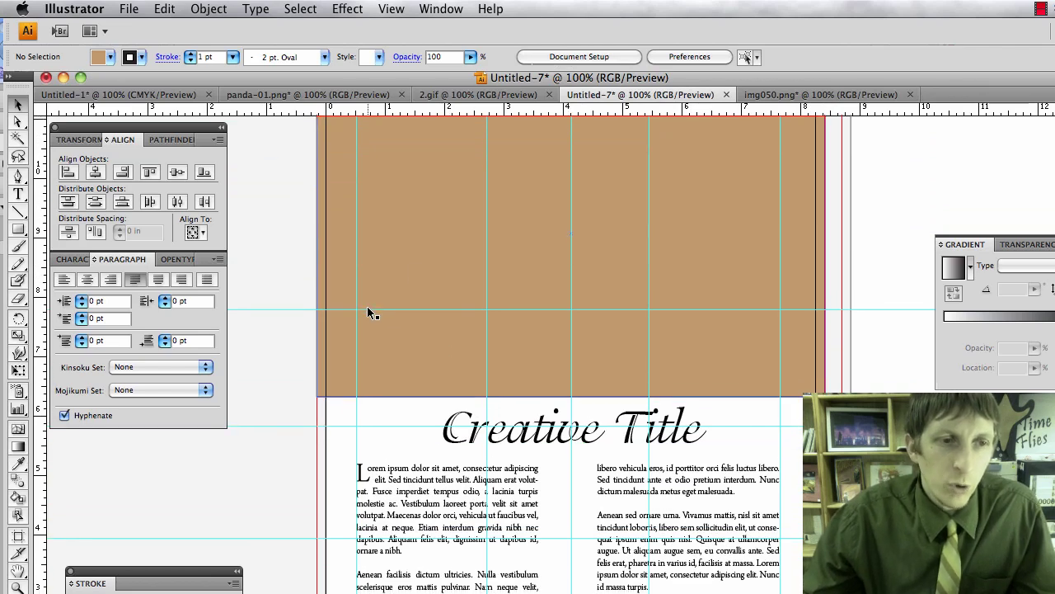
scroll(369, 310, "down", 1)
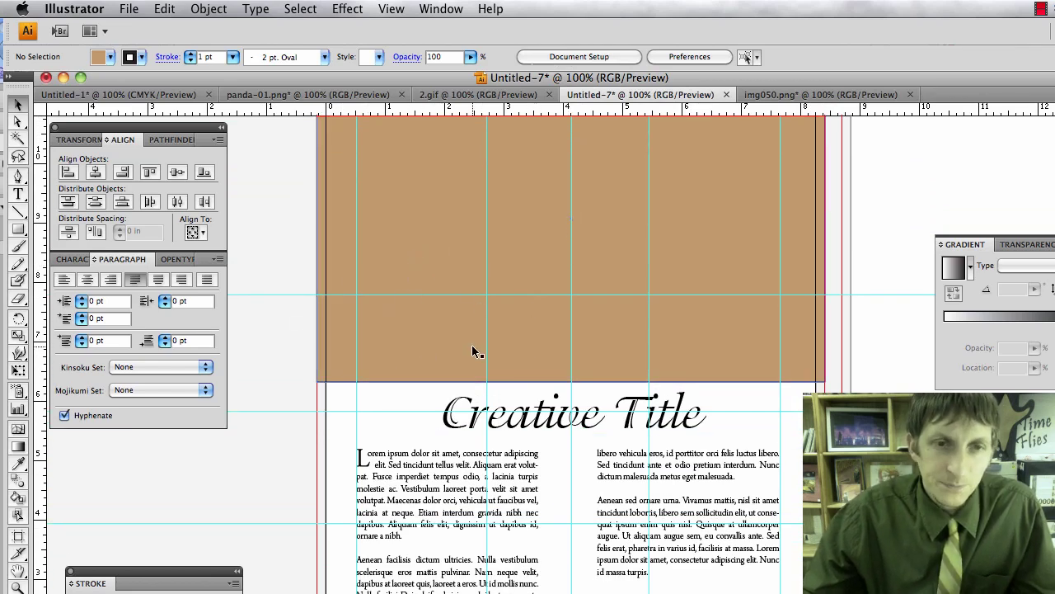
scroll(472, 345, "down", 1, "alt")
scroll(472, 345, "down", 2)
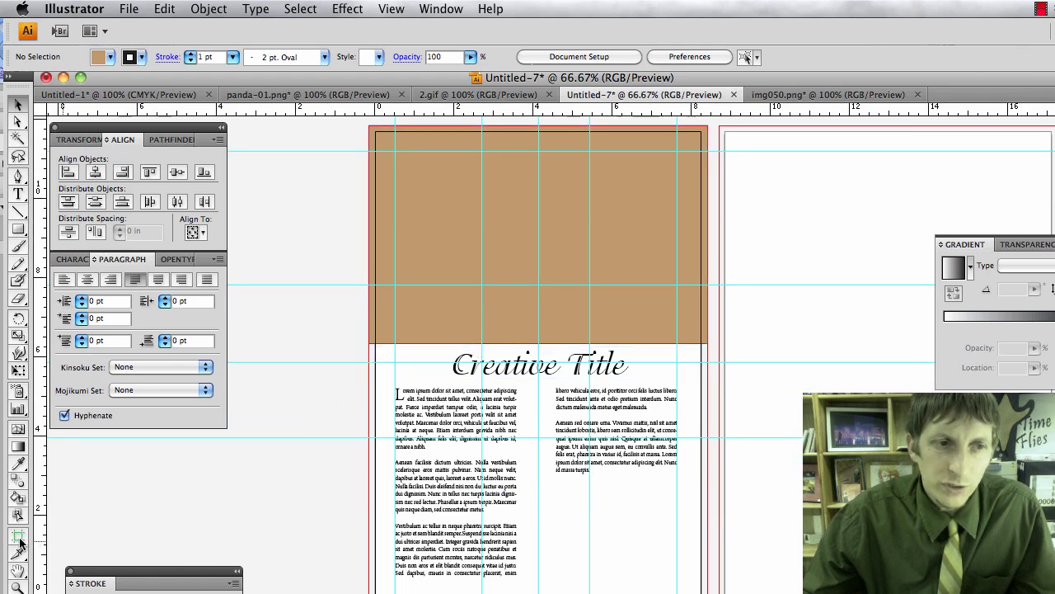
Step: Switch to the Artboard tool and bring up the File menu
left_click(20, 541)
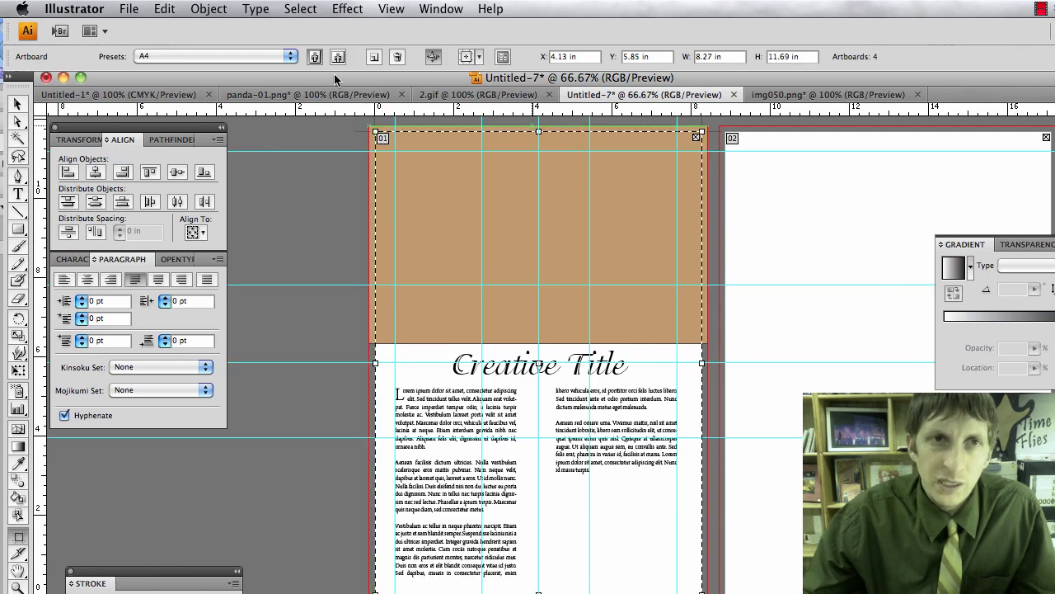
left_click(127, 10)
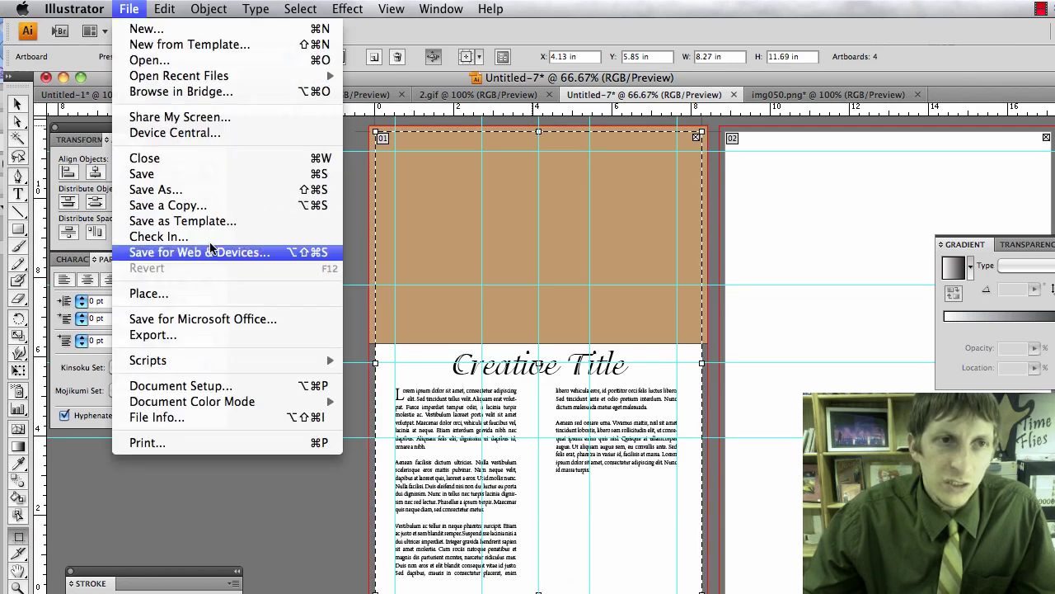
Step: Prepare a PNG export of artboard 1 as Untitled-7.png, then cancel it
left_click(200, 335)
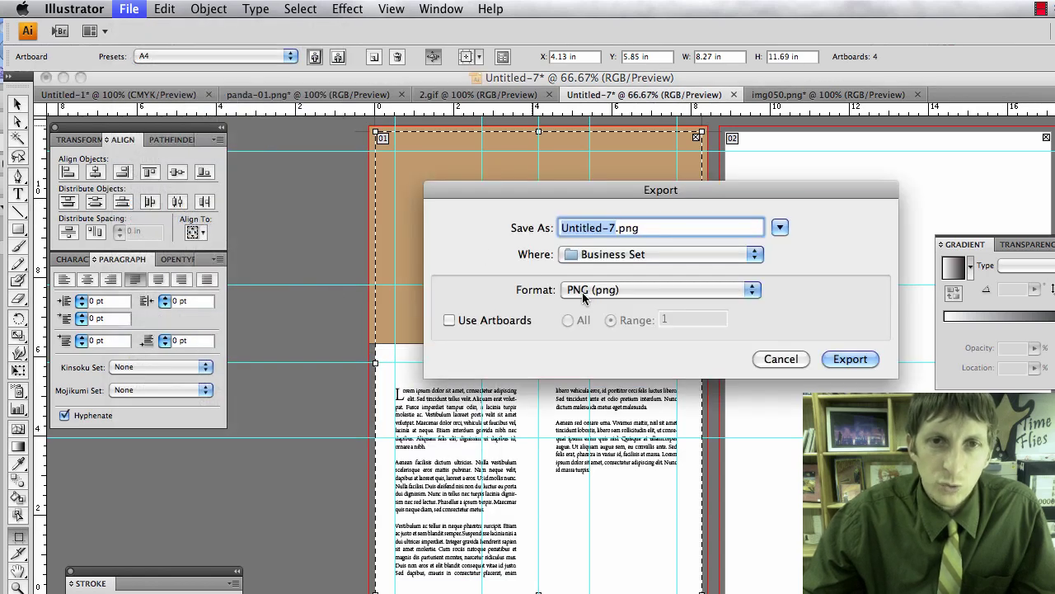
left_click(450, 319)
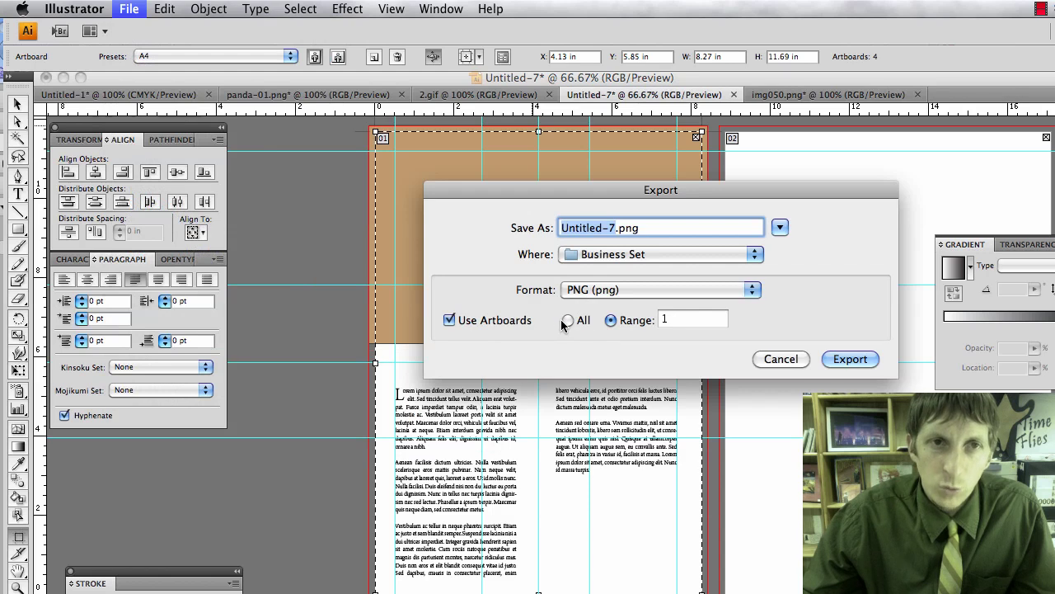
left_click(664, 321)
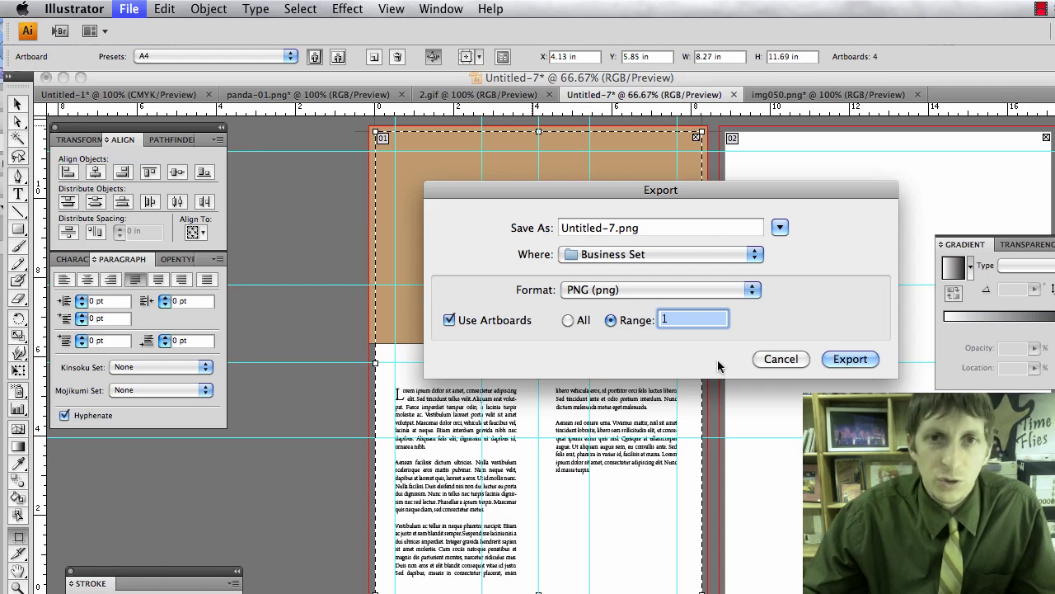
left_click(660, 322)
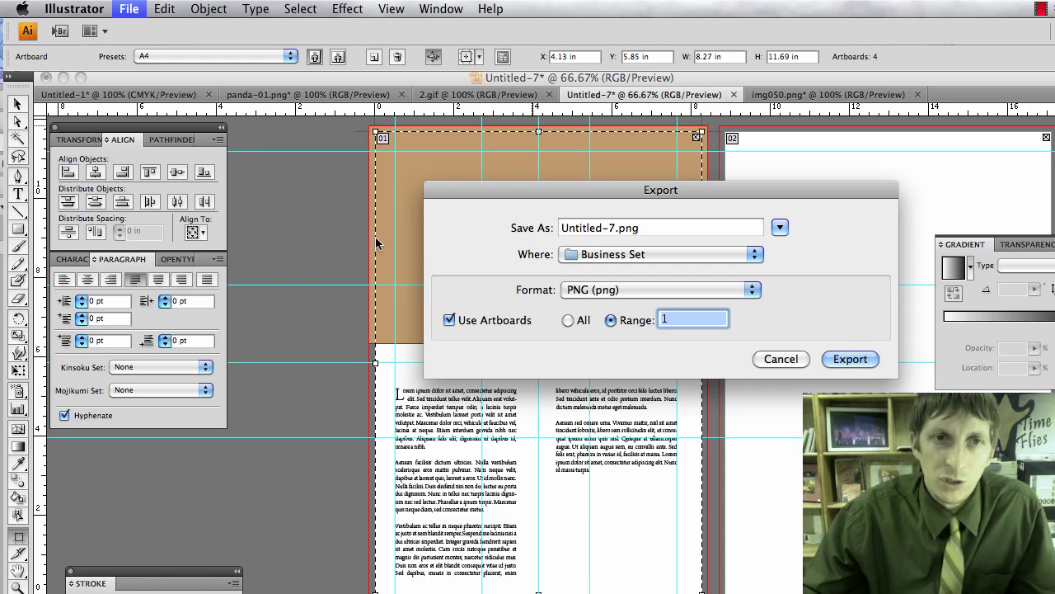
left_click(770, 359)
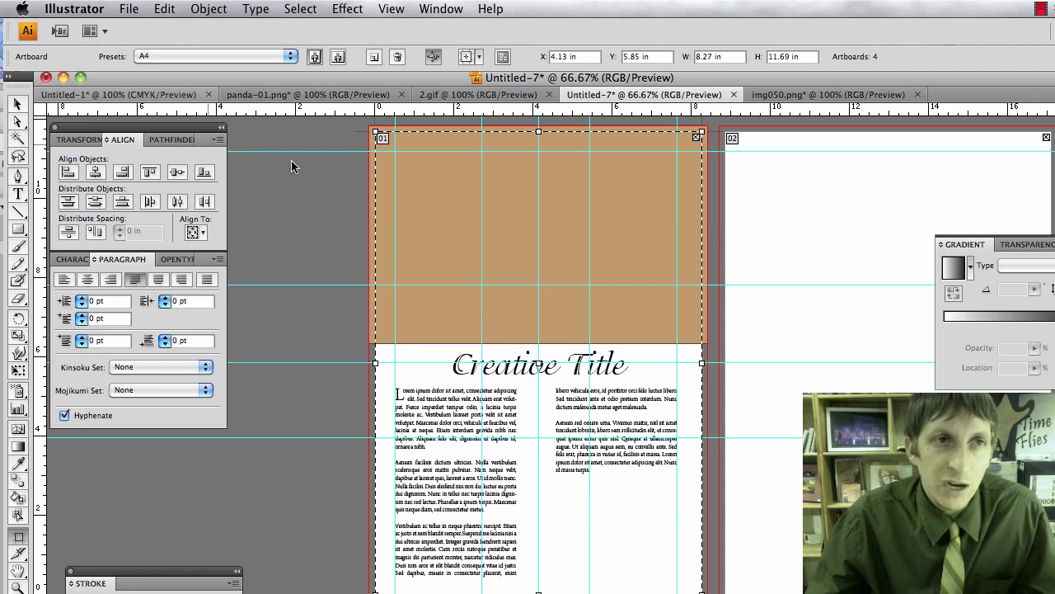
left_click_drag(376, 174, 374, 205)
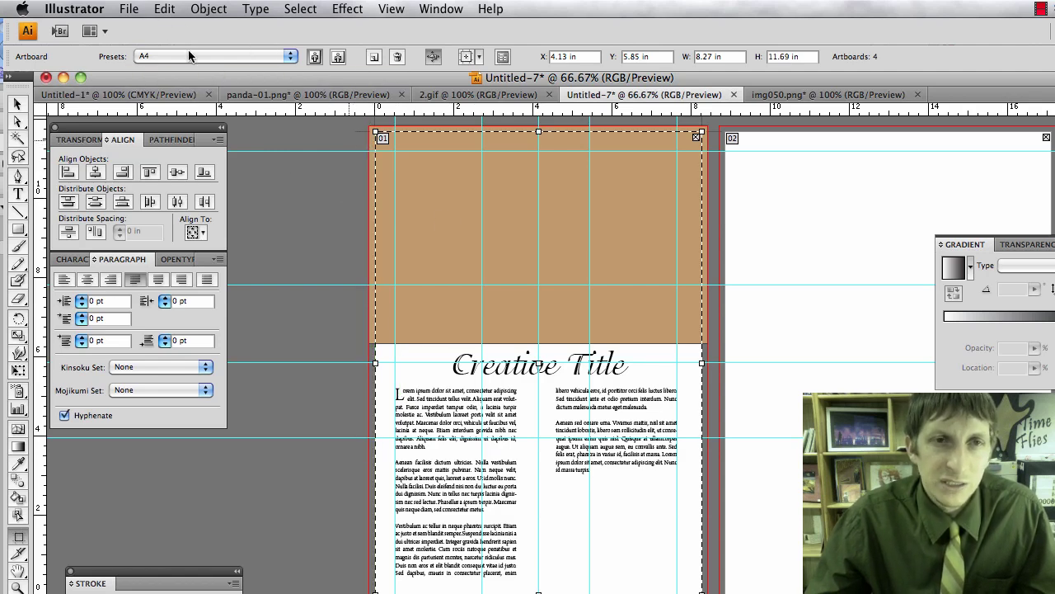